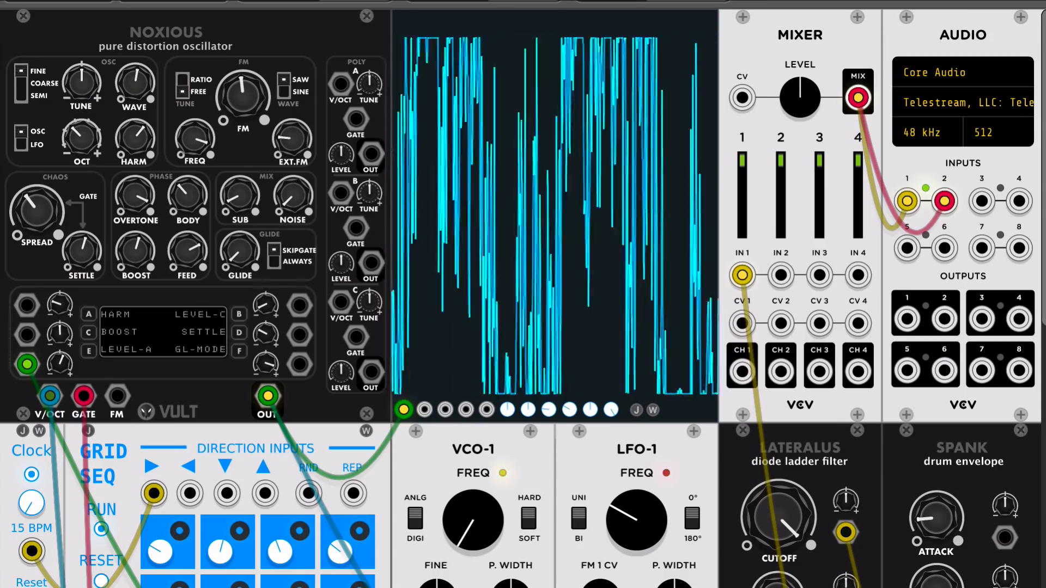
# Mute the mixer, then unplug the cable from the Noxious V/OCT input and initialize the Noxious module to its default settings.
pyautogui.moveTo(800, 98); pyautogui.dragTo(800, 258)
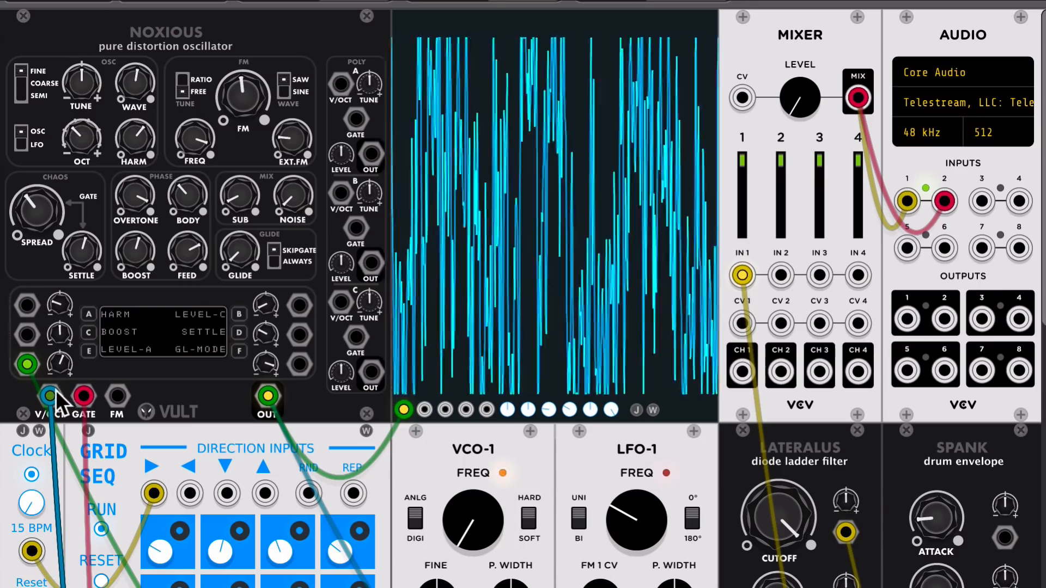
pyautogui.moveTo(57, 393); pyautogui.dragTo(60, 427)
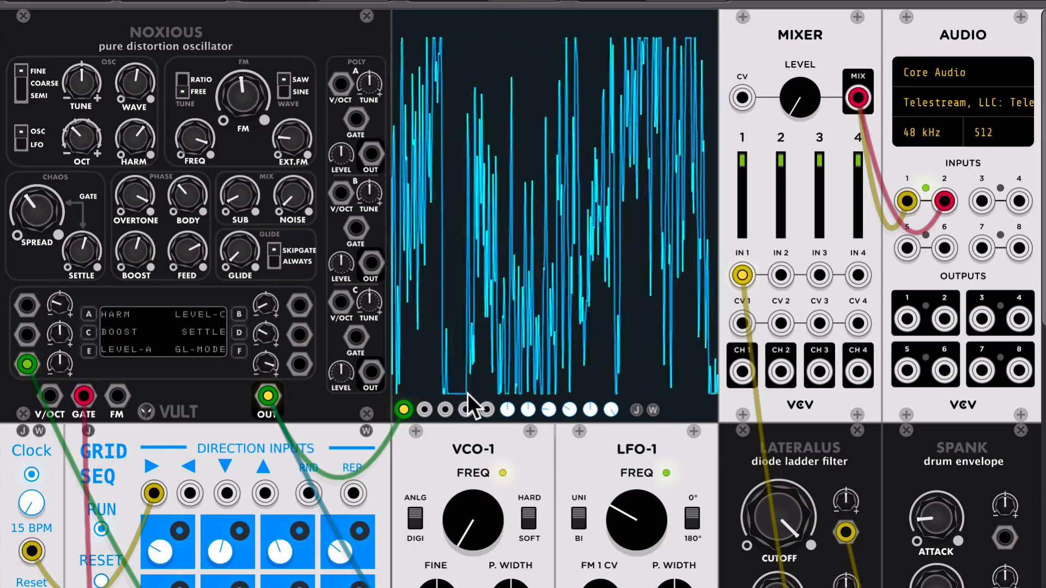
pyautogui.hotkey('ctrl', 'r')
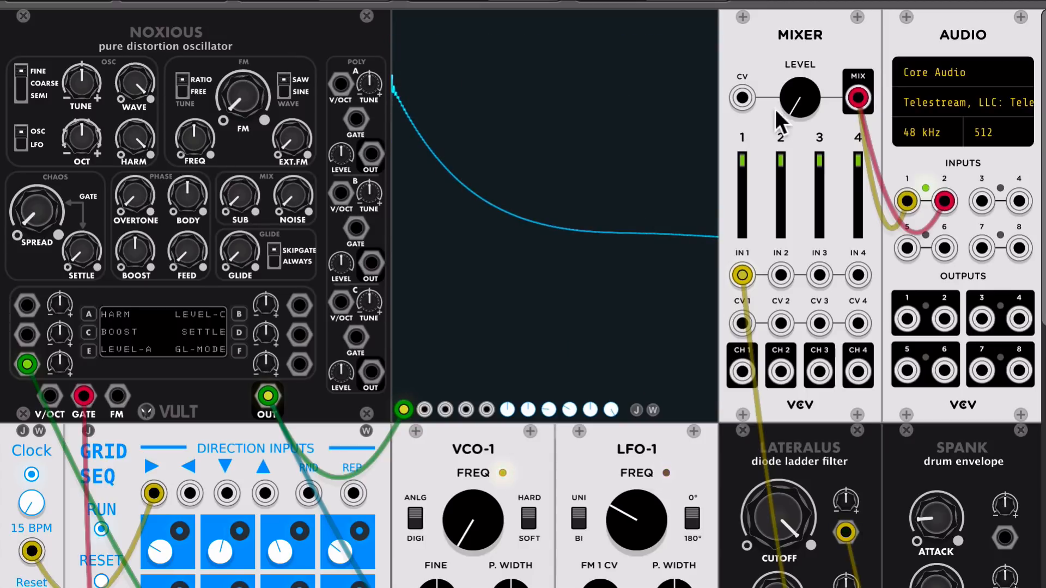
# Restore the mixer's master LEVEL to its midpoint and raise the Noxious OCT knob to about two o'clock.
pyautogui.moveTo(794, 112); pyautogui.dragTo(794, 66)
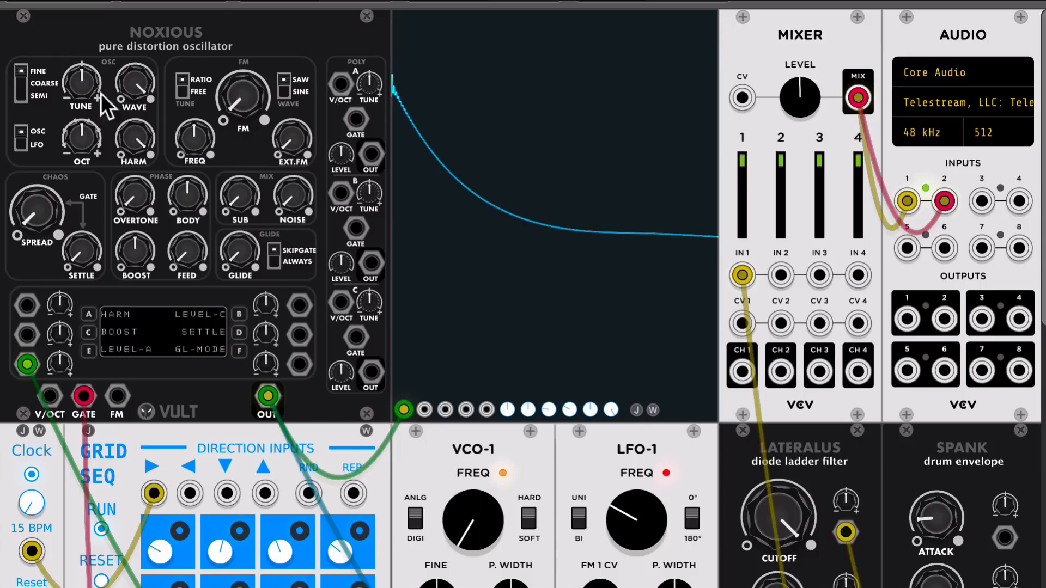
pyautogui.moveTo(83, 133); pyautogui.dragTo(82, 121)
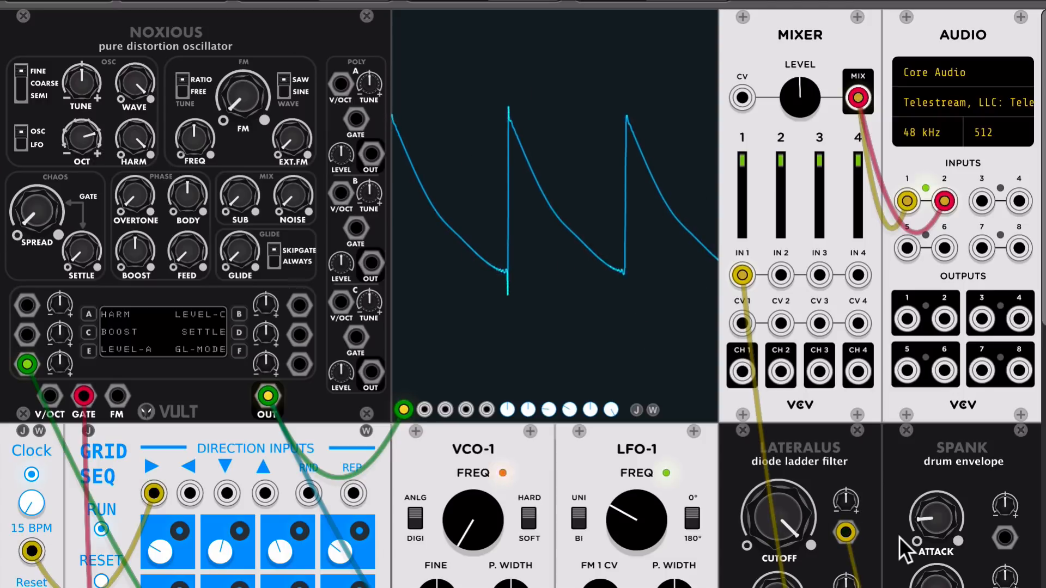
pyautogui.scroll(-5, 586, 523)
pyautogui.scroll(-2, 790, 512)
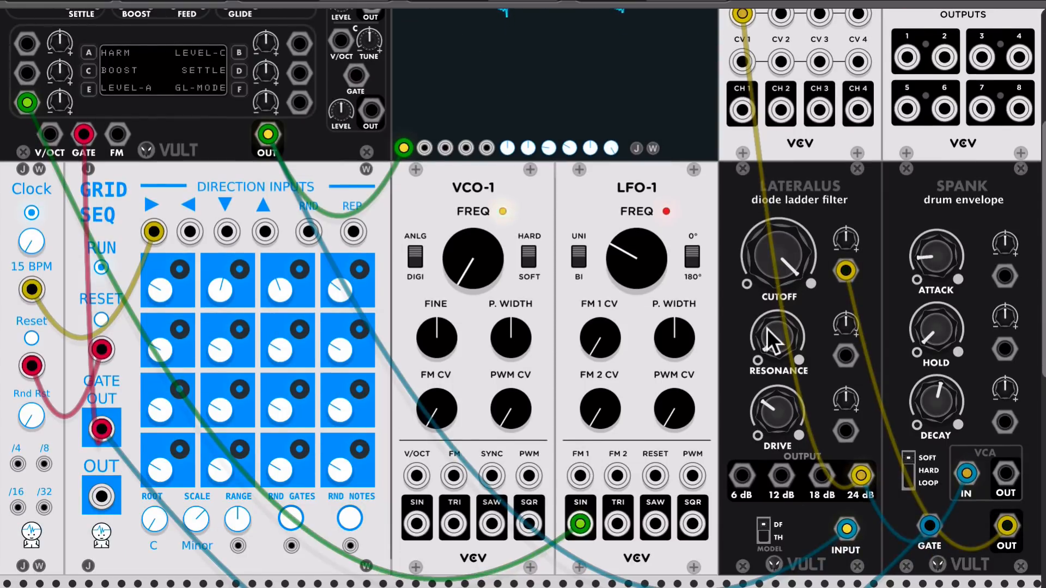
pyautogui.scroll(6, 881, 359)
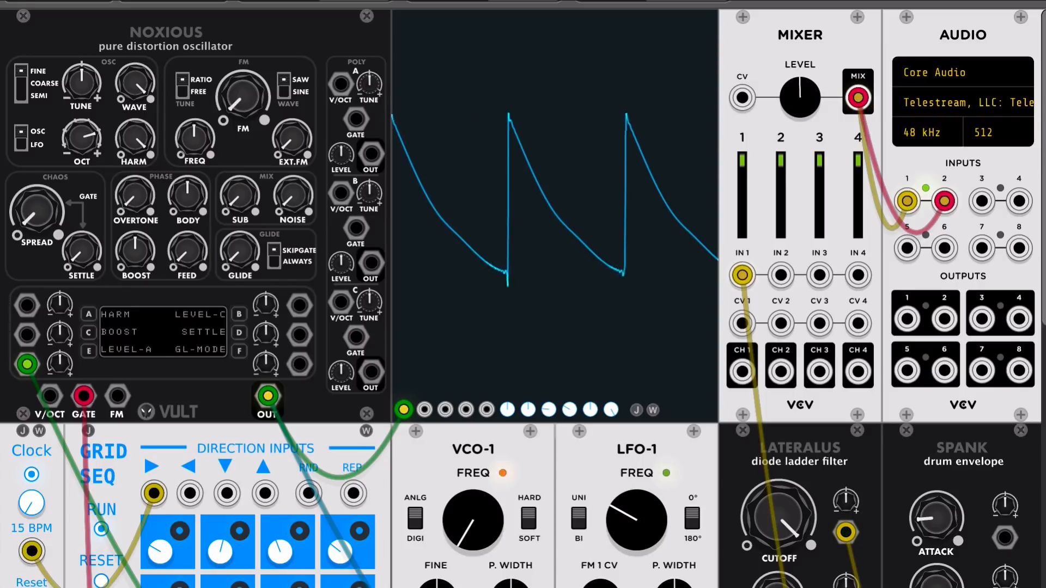
# Try the Noxious OCT knob between mixer mutes and set the mixer's master LEVEL to about ten o'clock.
pyautogui.moveTo(787, 104); pyautogui.dragTo(787, 158)
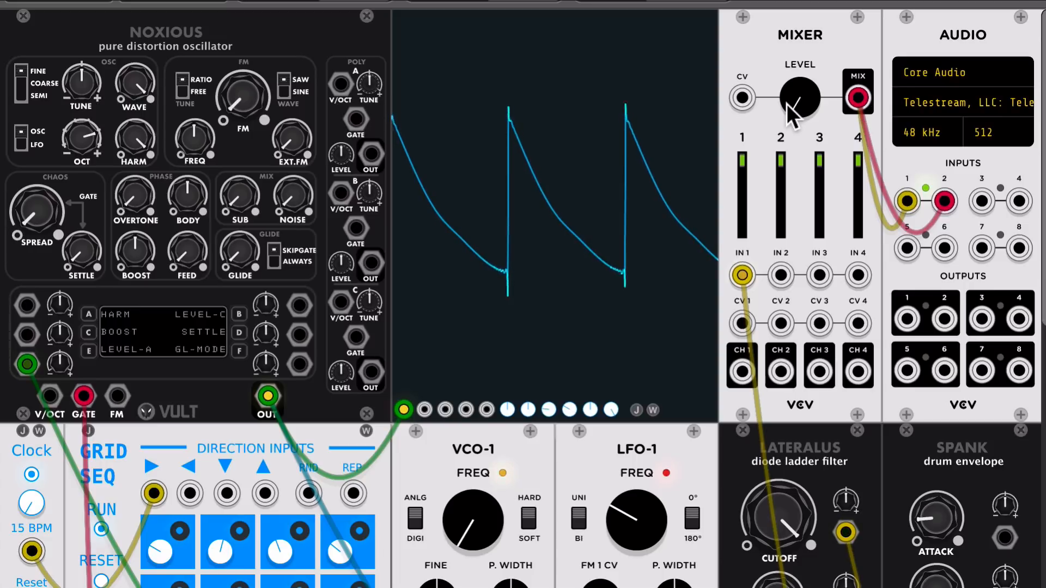
pyautogui.moveTo(801, 98)
pyautogui.mouseDown()
pyautogui.moveTo(801, 66)
pyautogui.moveTo(785, 108)
pyautogui.mouseUp()
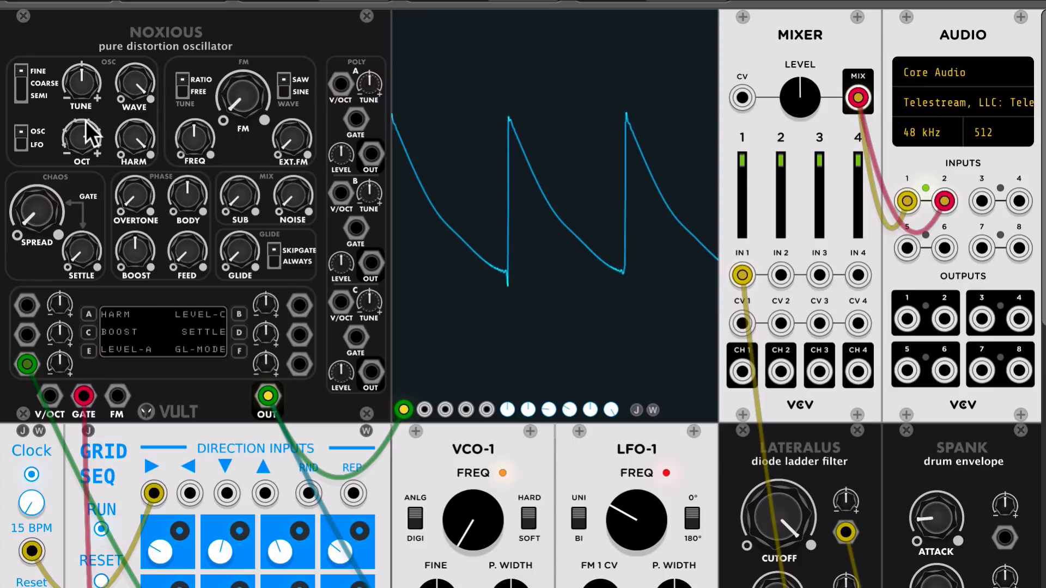
pyautogui.moveTo(87, 121); pyautogui.dragTo(40, 92)
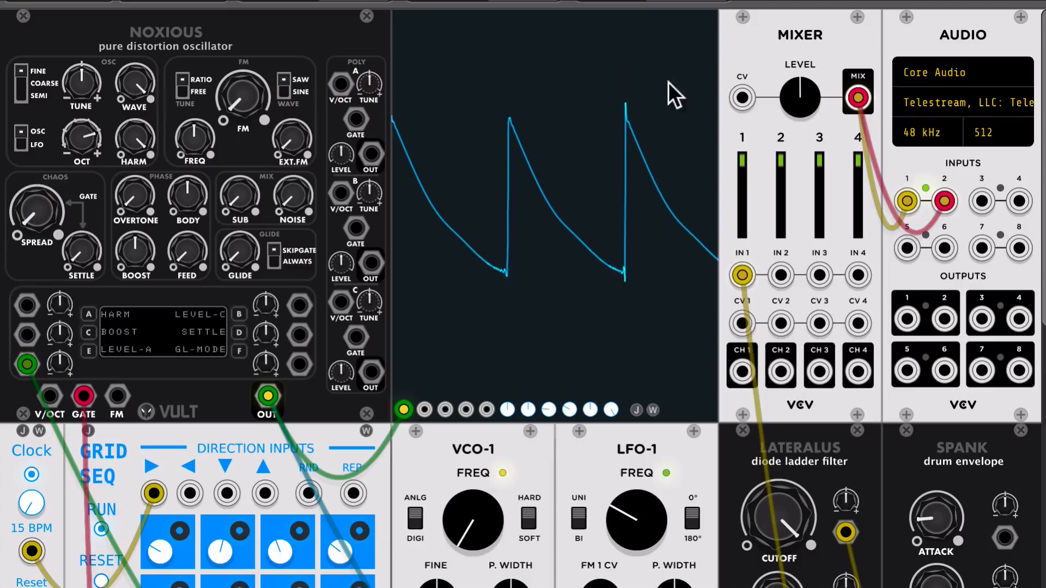
pyautogui.moveTo(806, 96); pyautogui.dragTo(805, 109)
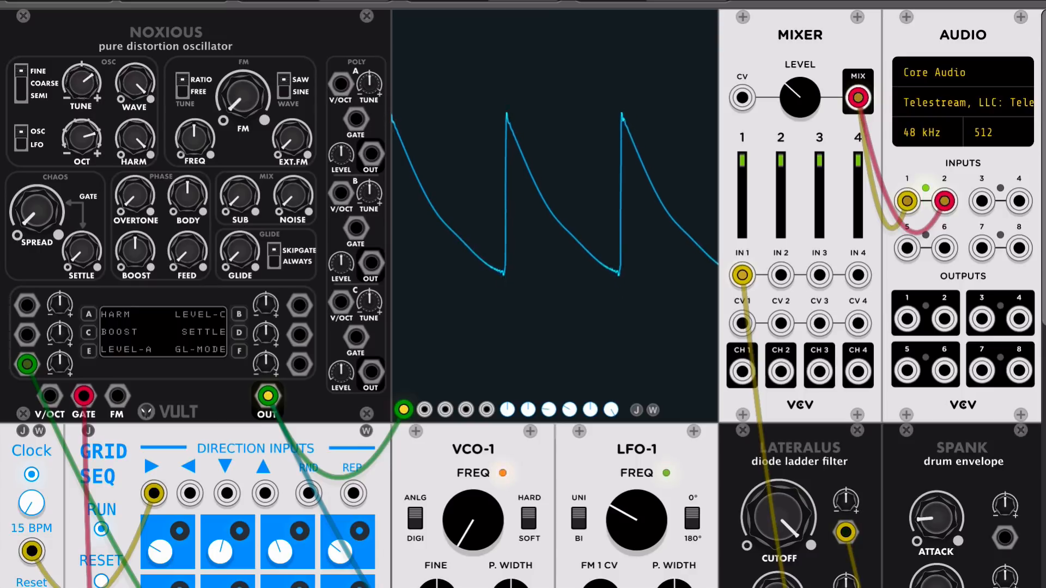
# Try raising the oscillator's TUNE knob in the FINE and COARSE modes, resetting the knob to its default after each.
pyautogui.moveTo(82, 82); pyautogui.dragTo(82, 16)
pyautogui.doubleClick(81, 80)
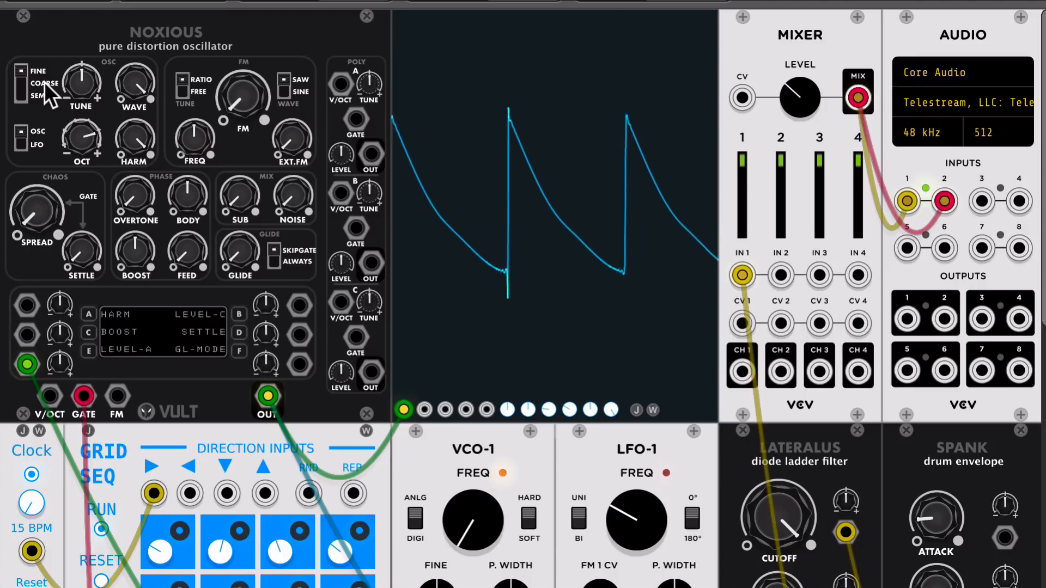
pyautogui.moveTo(77, 85); pyautogui.dragTo(77, 36)
pyautogui.doubleClick(77, 86)
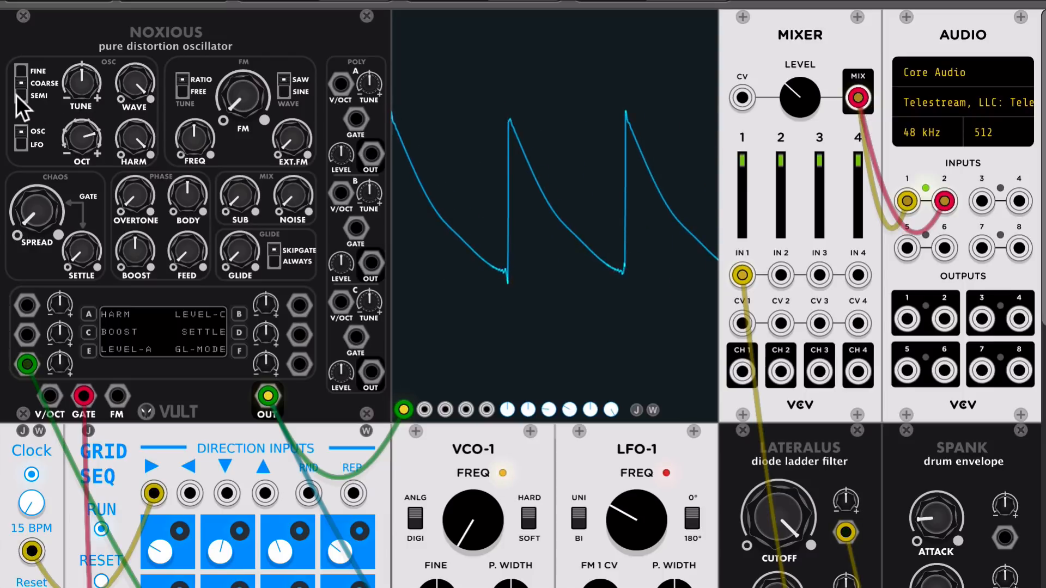
# Try the TUNE knob in SEMI mode, reset it to its default and return the tuning mode to FINE.
pyautogui.moveTo(96, 95)
pyautogui.mouseDown()
pyautogui.moveTo(96, 59)
pyautogui.moveTo(95, 83)
pyautogui.mouseUp()
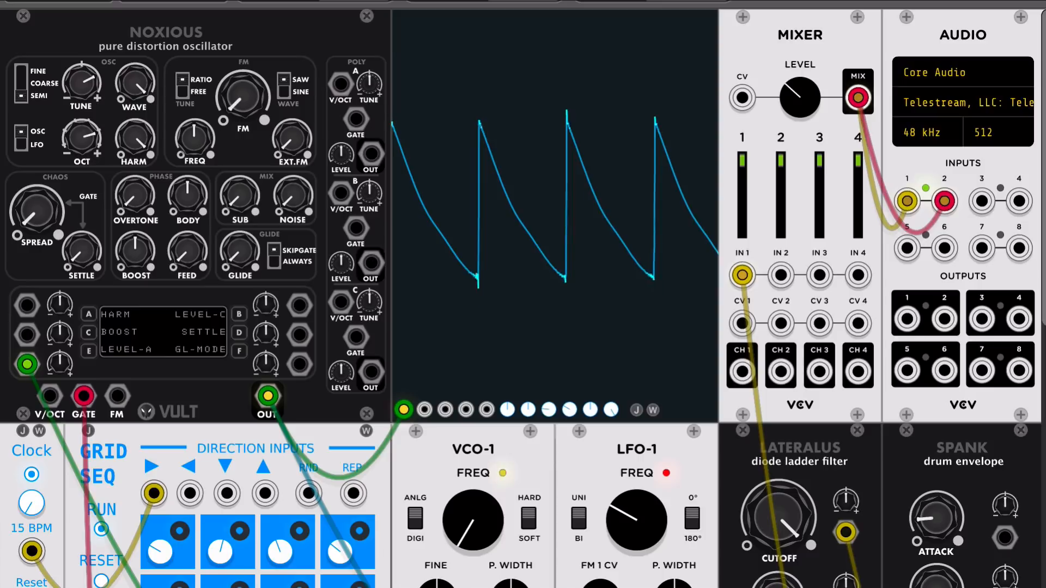
pyautogui.doubleClick(91, 92)
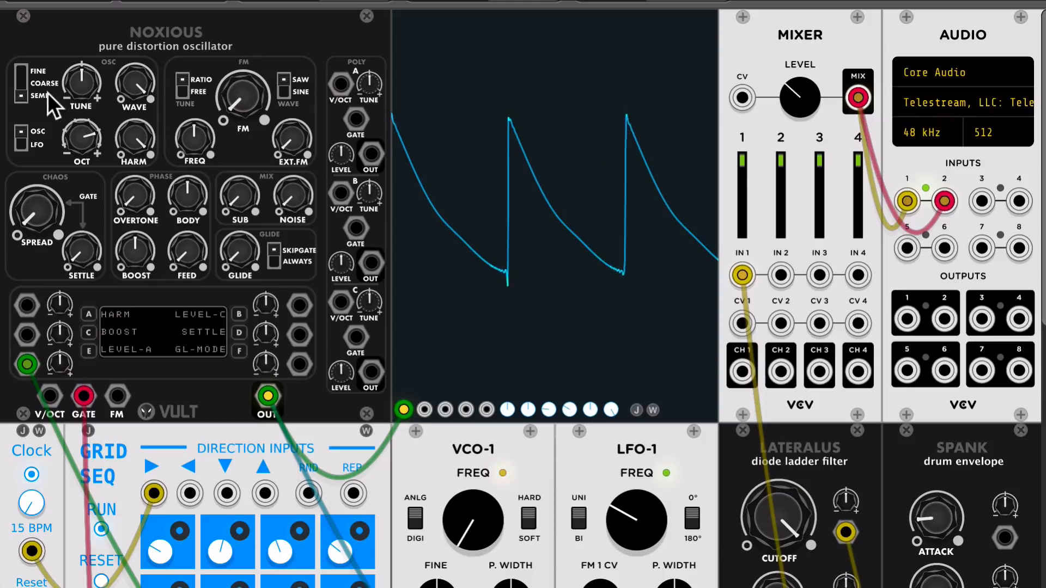
pyautogui.click(29, 88)
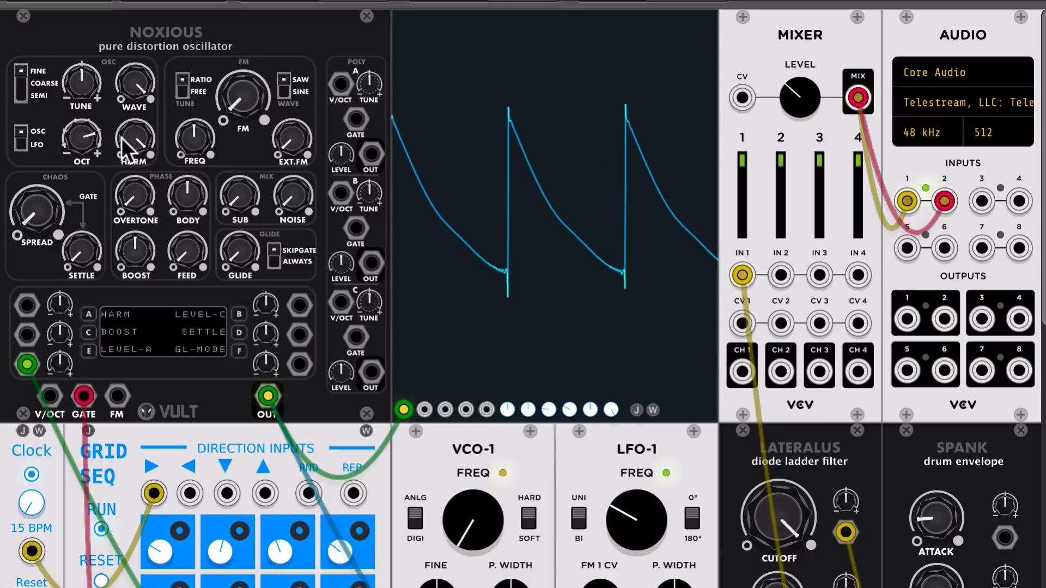
# Lower the OCT knob slightly and modulate OCT through slot E with the full positive amount.
pyautogui.moveTo(87, 137)
pyautogui.mouseDown()
pyautogui.moveTo(88, 147)
pyautogui.moveTo(87, 136)
pyautogui.mouseUp()
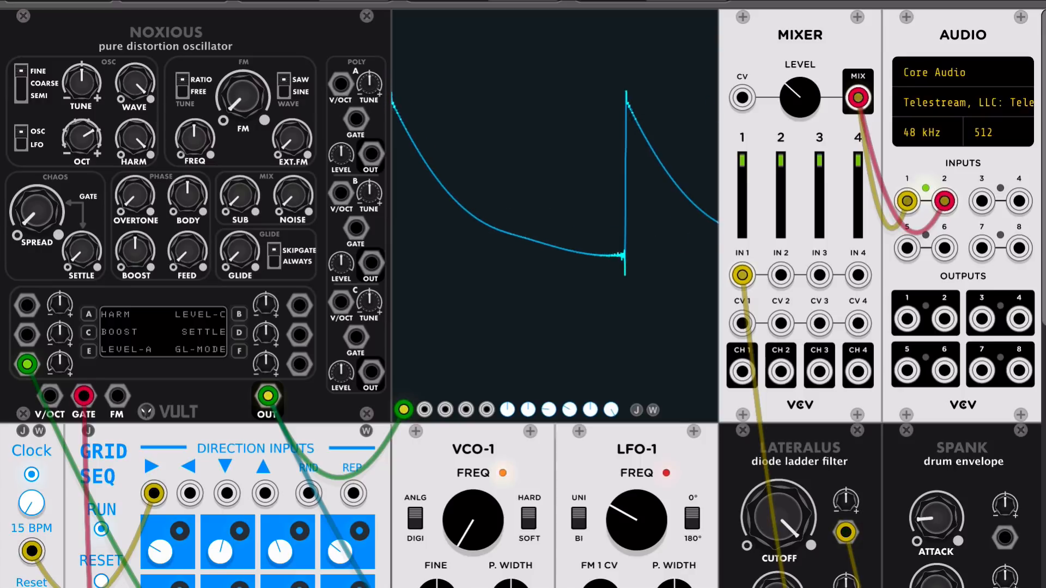
pyautogui.click(88, 346)
pyautogui.click(78, 141)
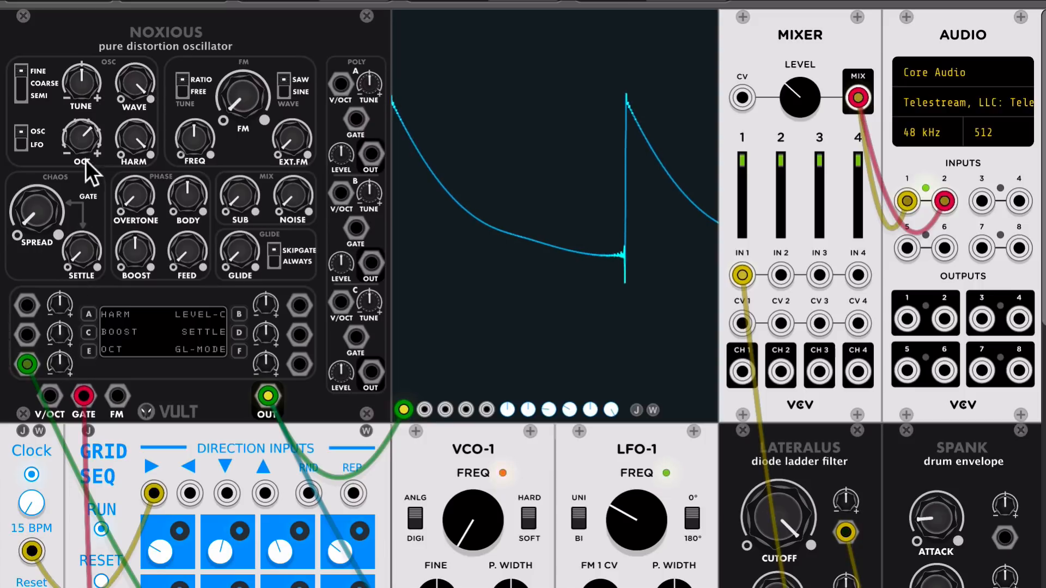
pyautogui.moveTo(66, 358); pyautogui.dragTo(65, 377)
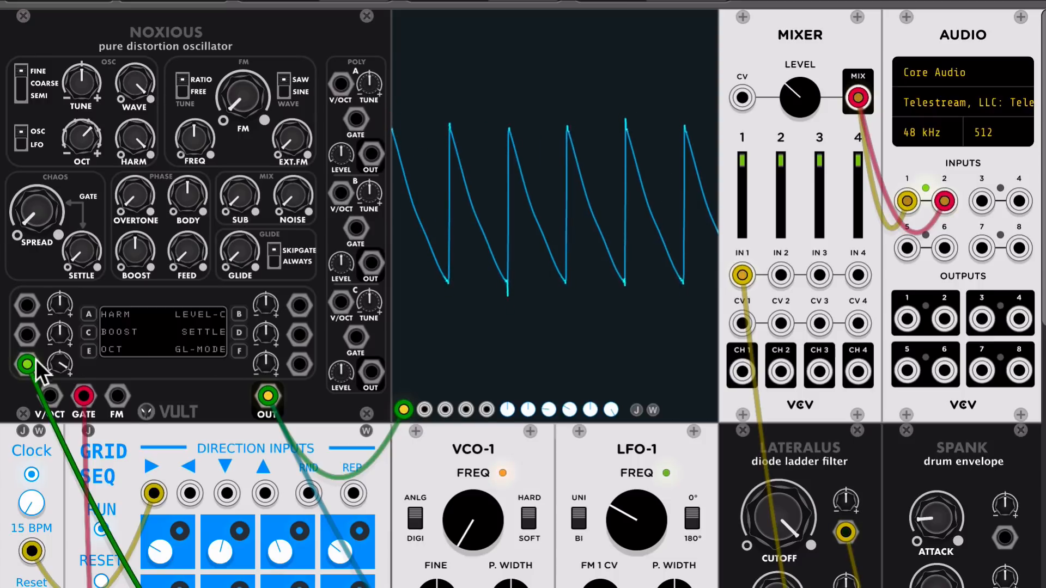
# Raise LFO-1's frequency to about one o'clock and reset modulation slot E's amount to zero.
pyautogui.scroll(-5, 219, 431)
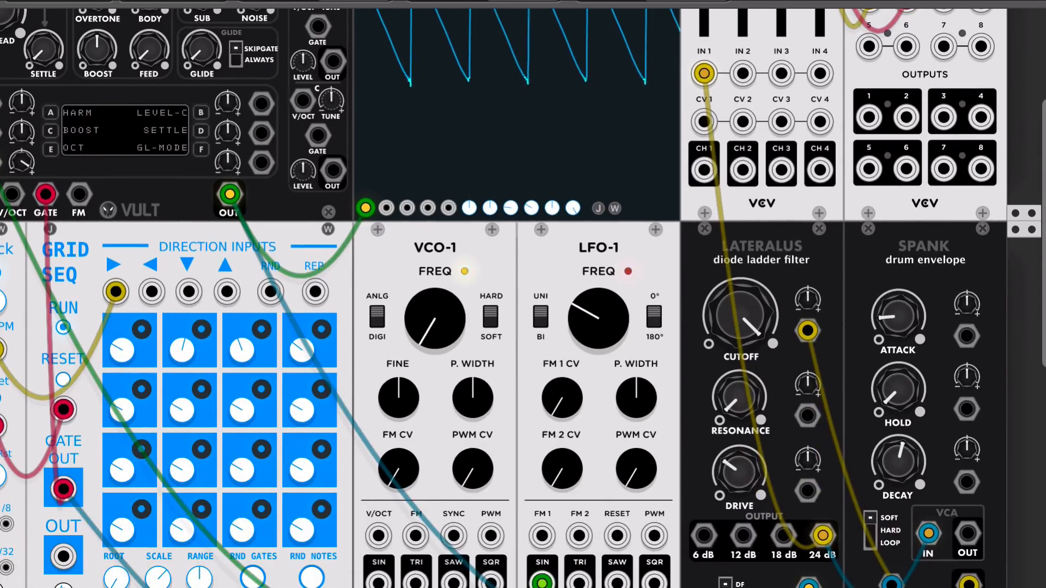
pyautogui.moveTo(622, 321); pyautogui.dragTo(621, 289)
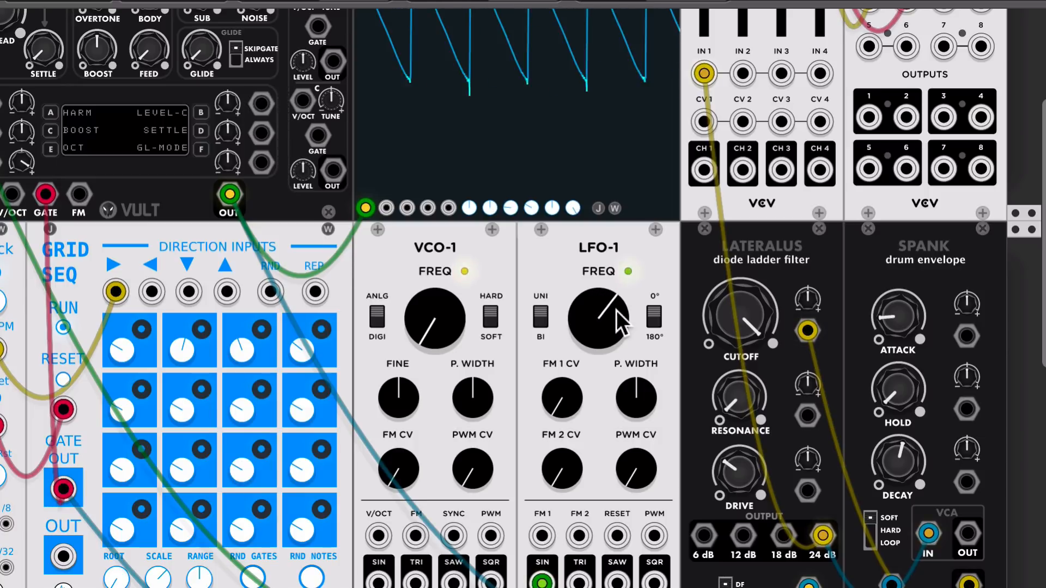
pyautogui.scroll(5, 237, 268)
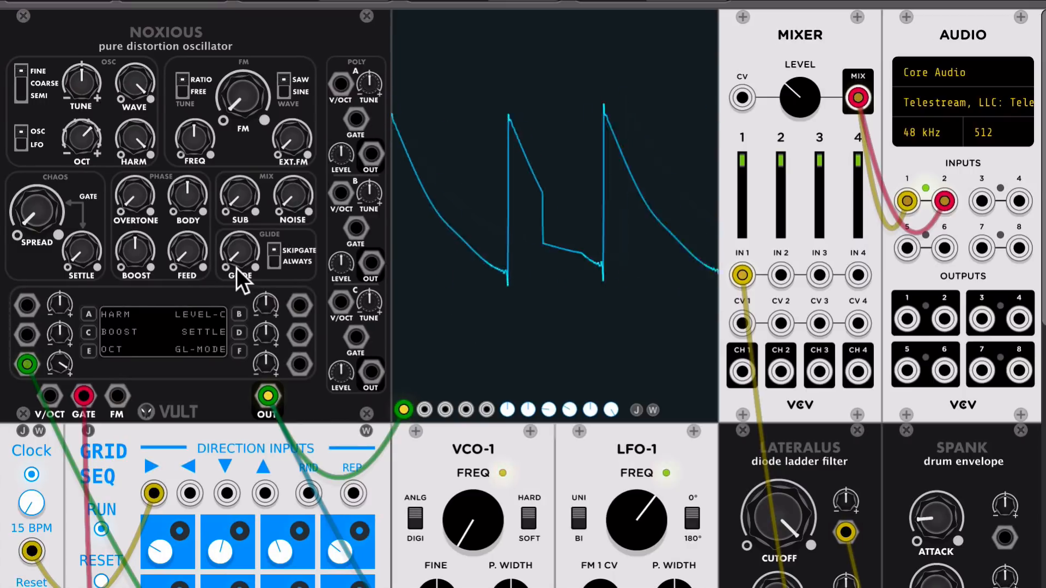
pyautogui.doubleClick(68, 364)
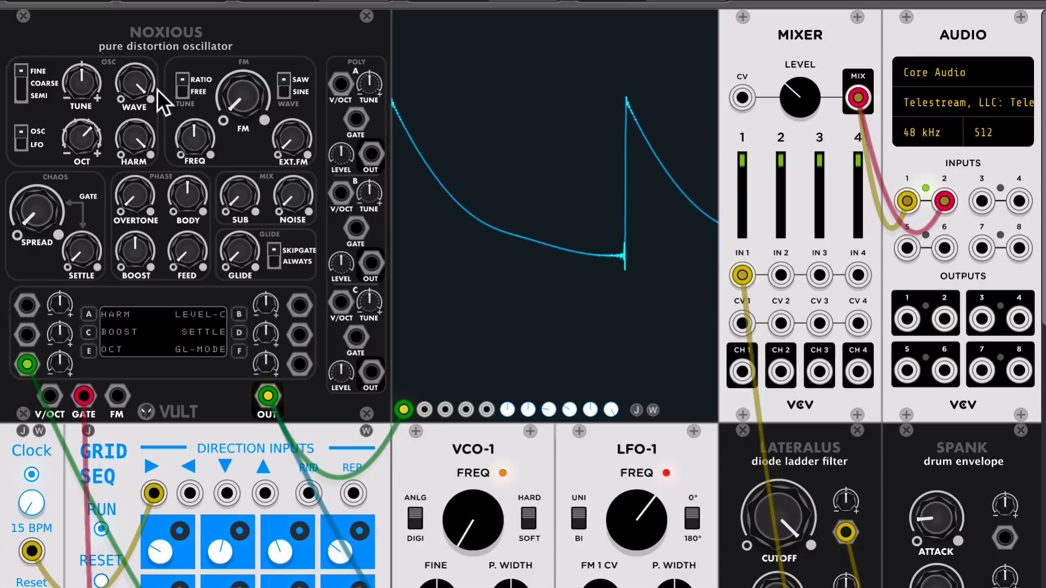
# Sweep the oscillator's WAVE and HARM knobs, leaving WAVE at about two o'clock and HARM just below its midpoint.
pyautogui.moveTo(135, 84); pyautogui.dragTo(135, 191)
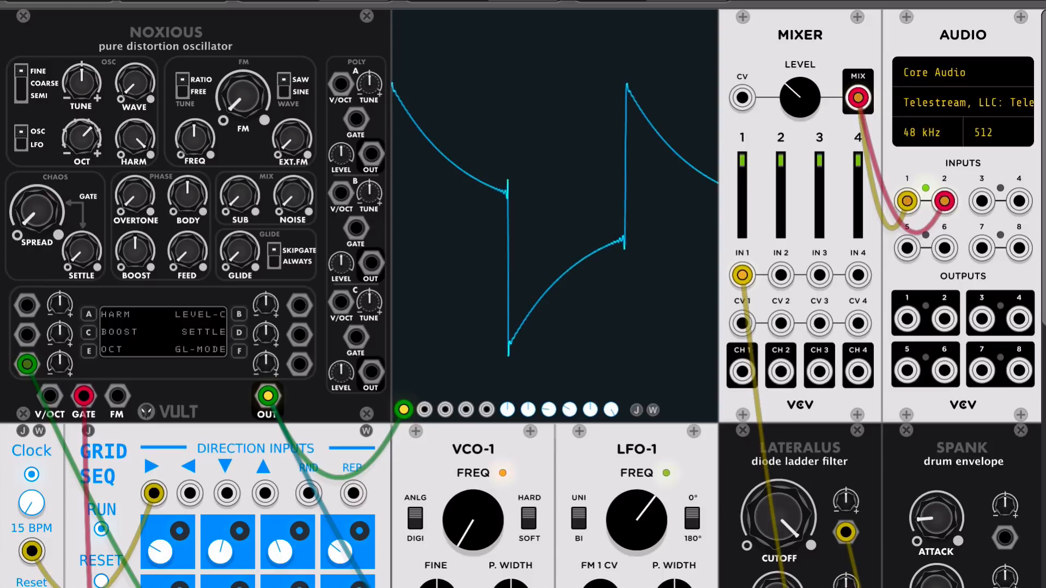
pyautogui.moveTo(135, 138)
pyautogui.mouseDown()
pyautogui.moveTo(135, 270)
pyautogui.moveTo(133, 66)
pyautogui.moveTo(119, 56)
pyautogui.mouseUp()
pyautogui.moveTo(138, 127); pyautogui.dragTo(144, 99)
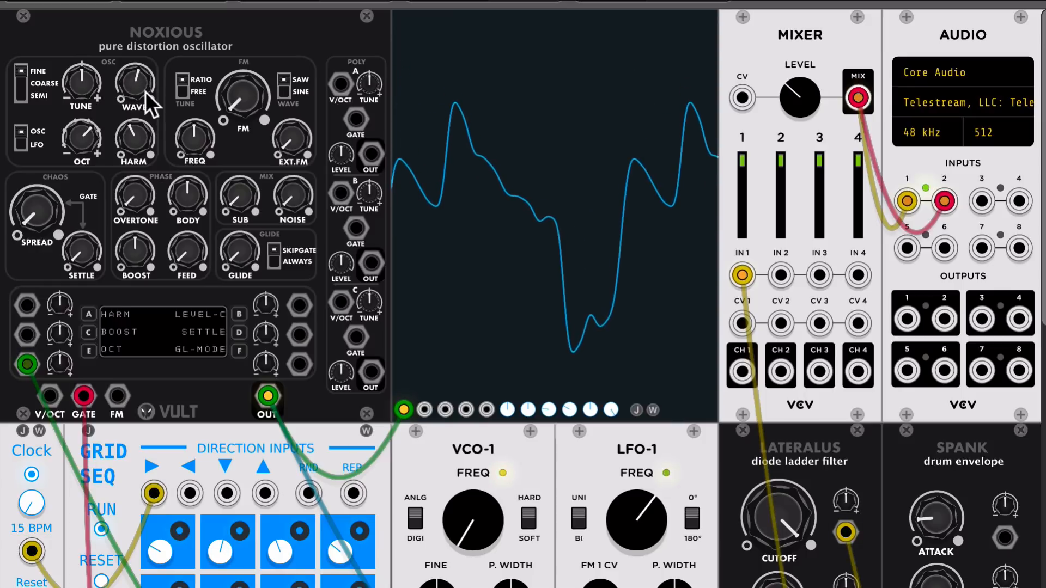
pyautogui.moveTo(142, 139); pyautogui.dragTo(144, 134)
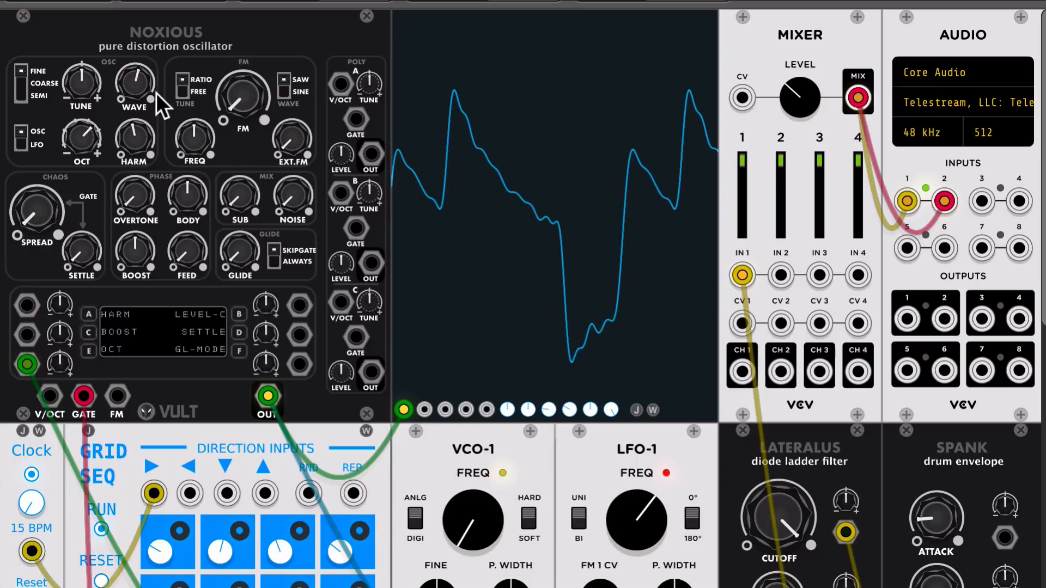
pyautogui.moveTo(137, 84); pyautogui.dragTo(137, 41)
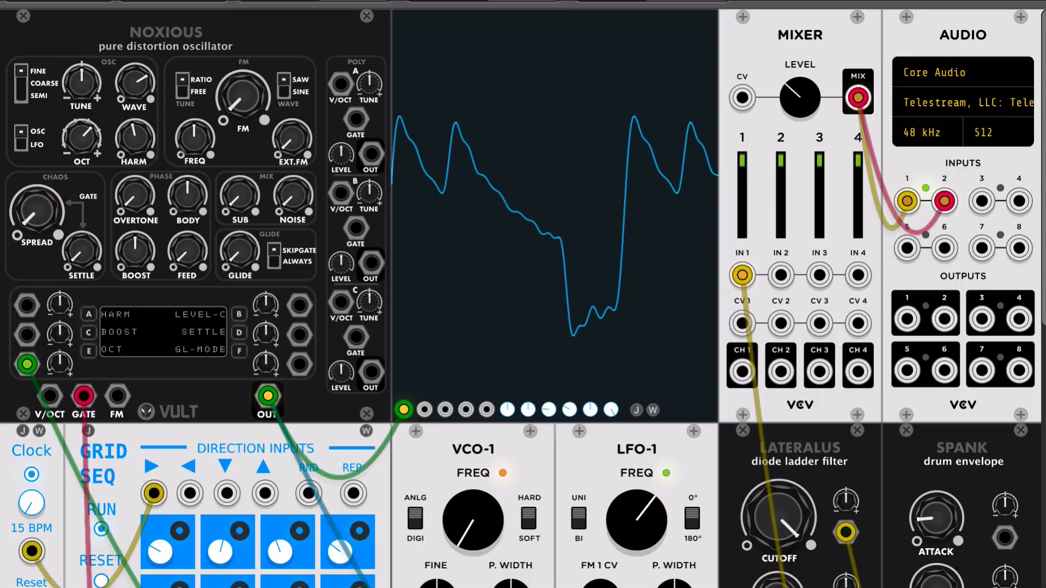
# Sweep the BODY knob and return it to its midpoint, with WAVE lowered to about ten o'clock.
pyautogui.moveTo(188, 195); pyautogui.dragTo(187, 158)
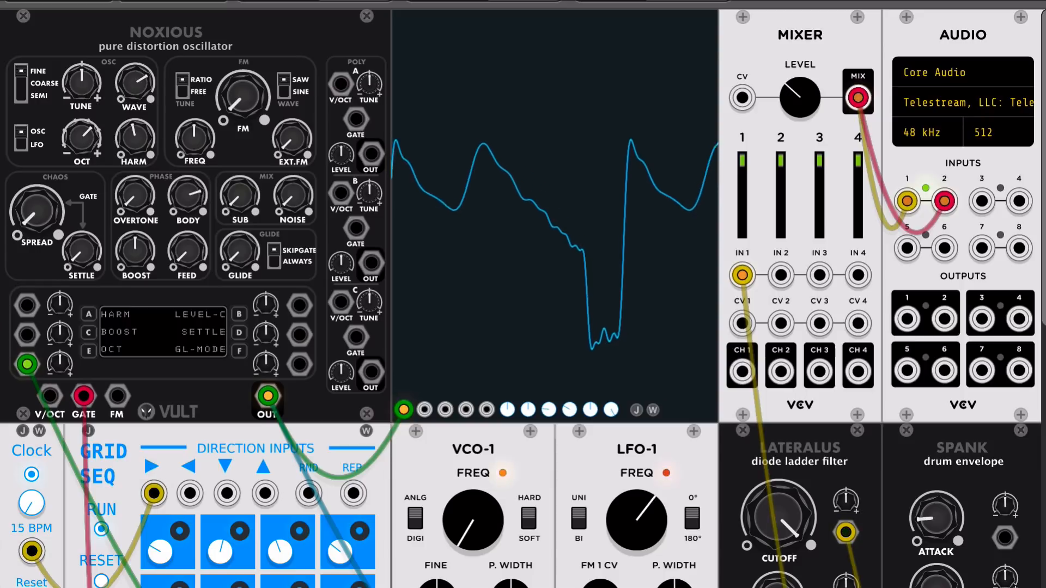
pyautogui.moveTo(188, 196); pyautogui.dragTo(187, 128)
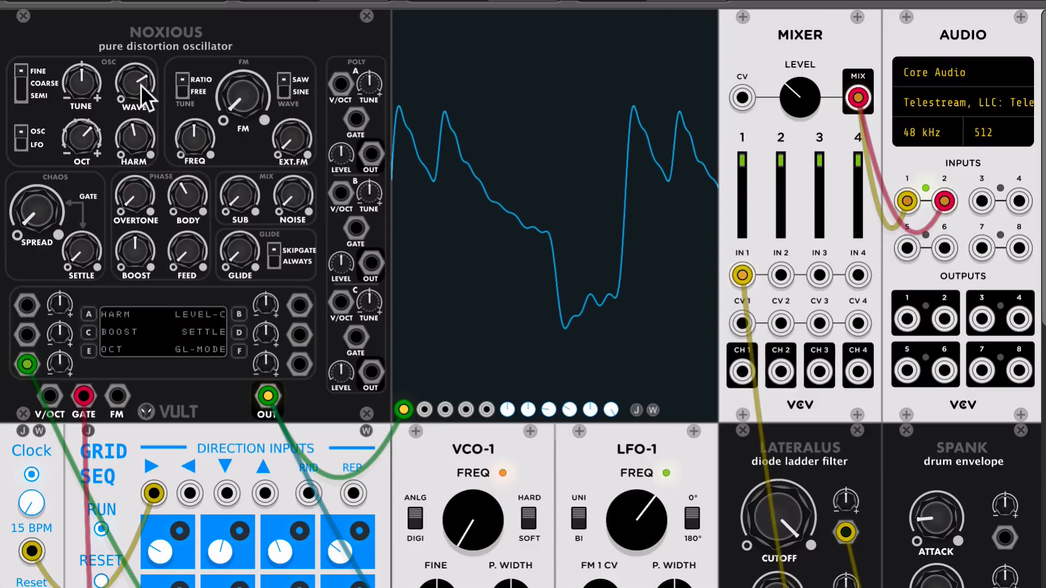
pyautogui.moveTo(141, 86); pyautogui.dragTo(140, 151)
pyautogui.moveTo(189, 184); pyautogui.dragTo(171, 201)
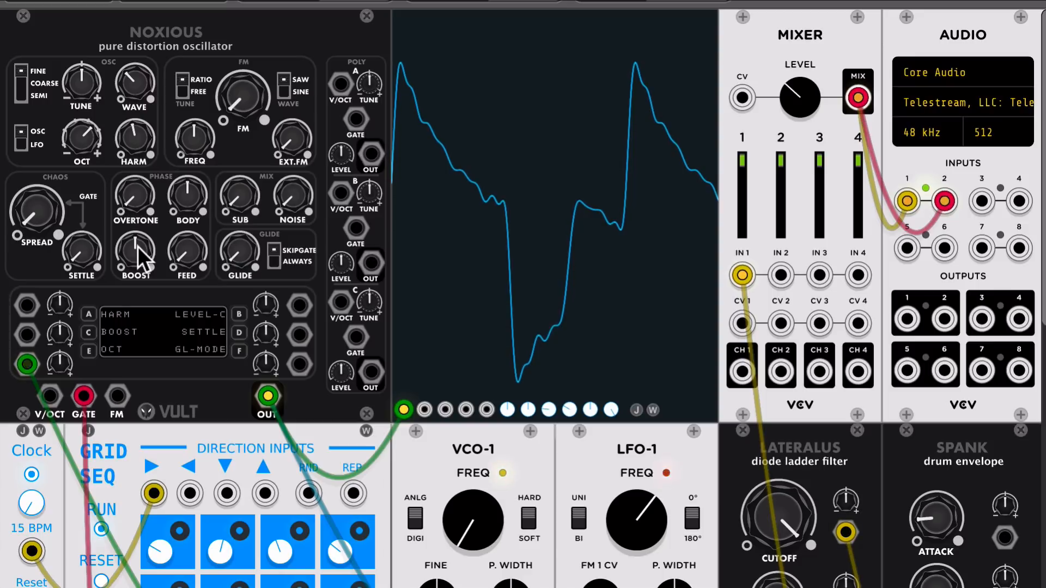
# Raise BOOST to about three o'clock and modulate BODY through slot E with a moderate positive amount and a slower LFO-1.
pyautogui.moveTo(138, 246); pyautogui.dragTo(188, 199)
pyautogui.click(92, 350)
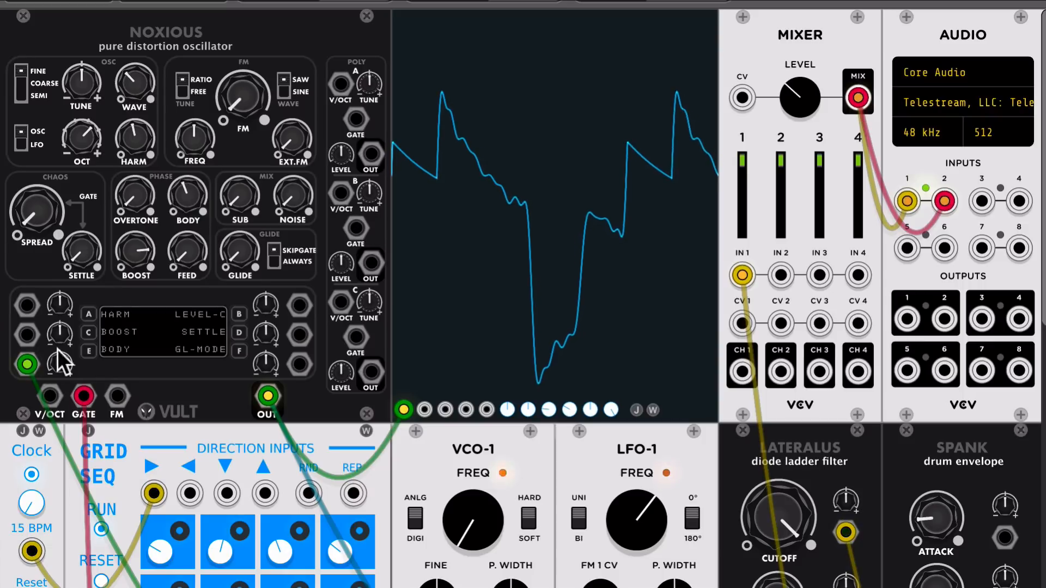
pyautogui.moveTo(61, 365); pyautogui.dragTo(61, 354)
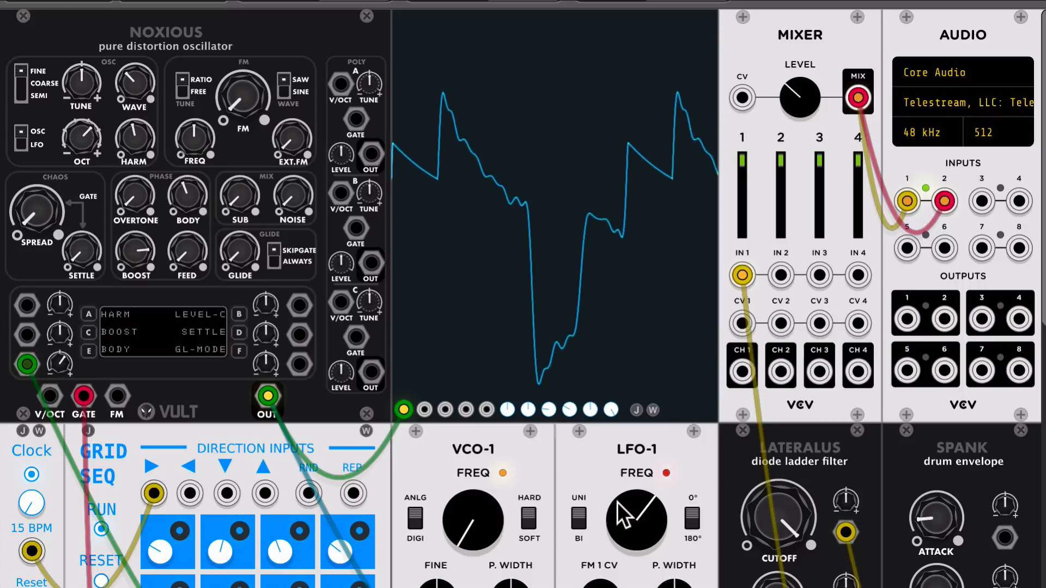
pyautogui.moveTo(624, 518)
pyautogui.mouseDown()
pyautogui.moveTo(627, 542)
pyautogui.moveTo(628, 523)
pyautogui.mouseUp()
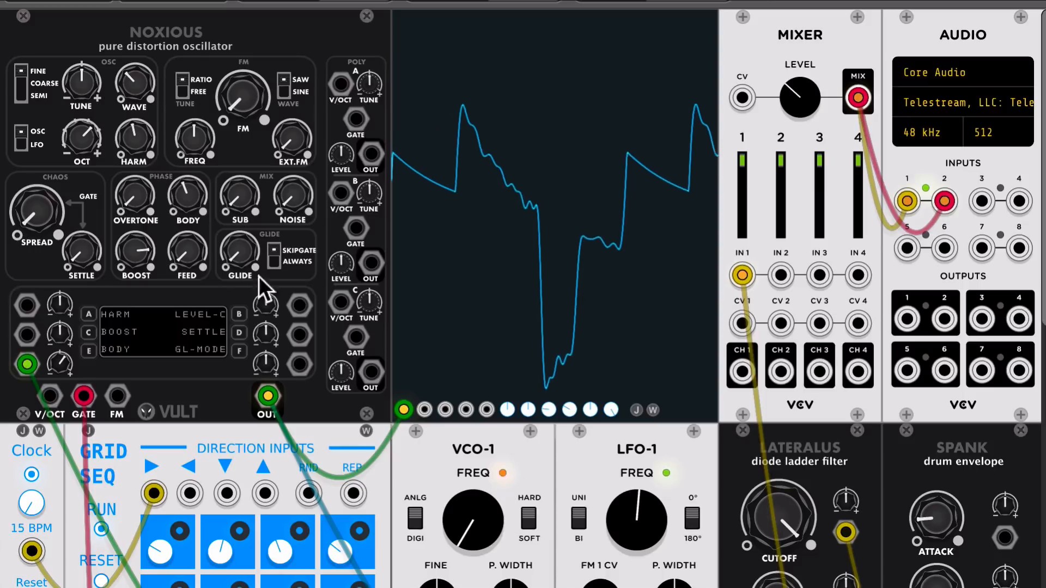
# Reassign modulation slot E to BOOST with the BOOST knob slightly lower, and raise OVERTONE to about nine o'clock.
pyautogui.click(88, 351)
pyautogui.moveTo(136, 252)
pyautogui.mouseDown()
pyautogui.moveTo(136, 276)
pyautogui.moveTo(136, 236)
pyautogui.mouseUp()
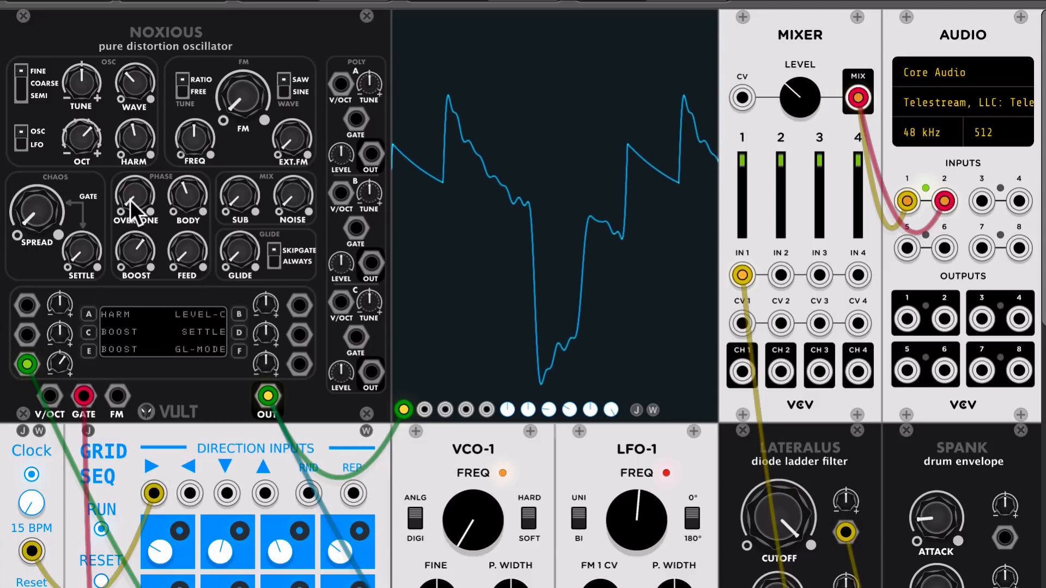
pyautogui.moveTo(131, 200); pyautogui.dragTo(130, 206)
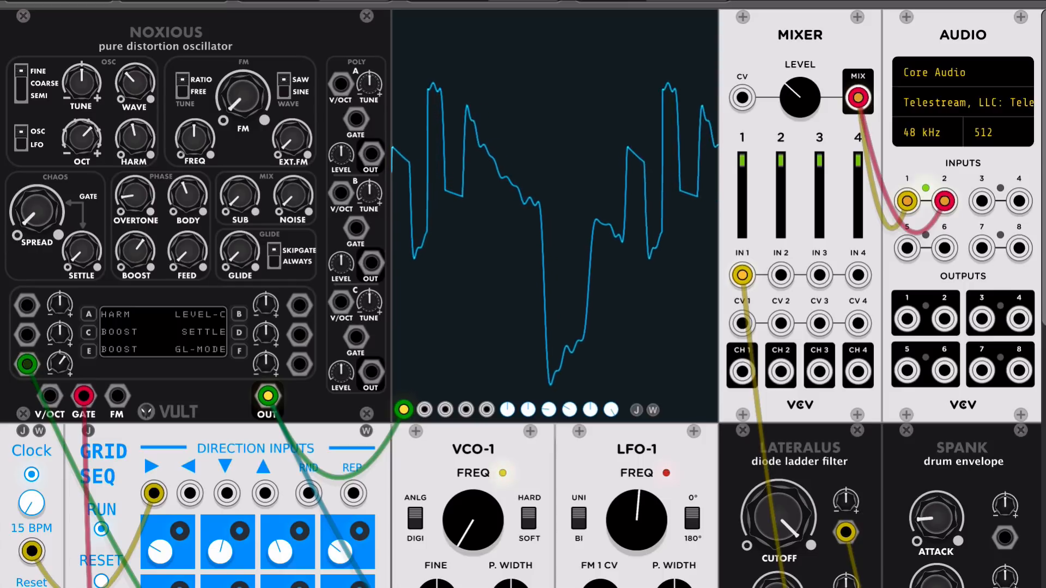
# Raise OVERTONE to about four o'clock and increase modulation slot E's amount to about three o'clock.
pyautogui.moveTo(130, 208); pyautogui.dragTo(130, 204)
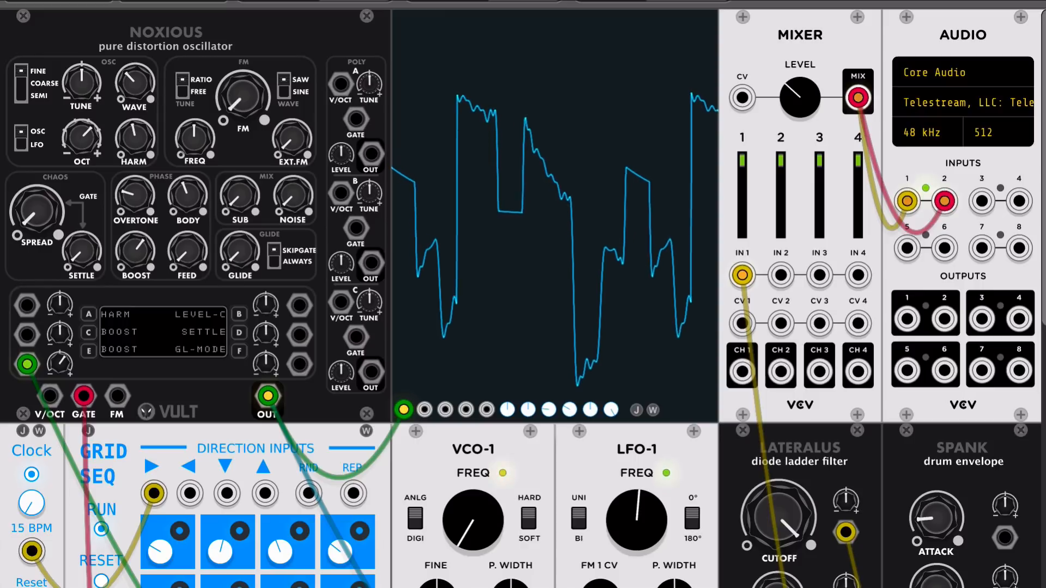
pyautogui.moveTo(130, 200); pyautogui.dragTo(130, 159)
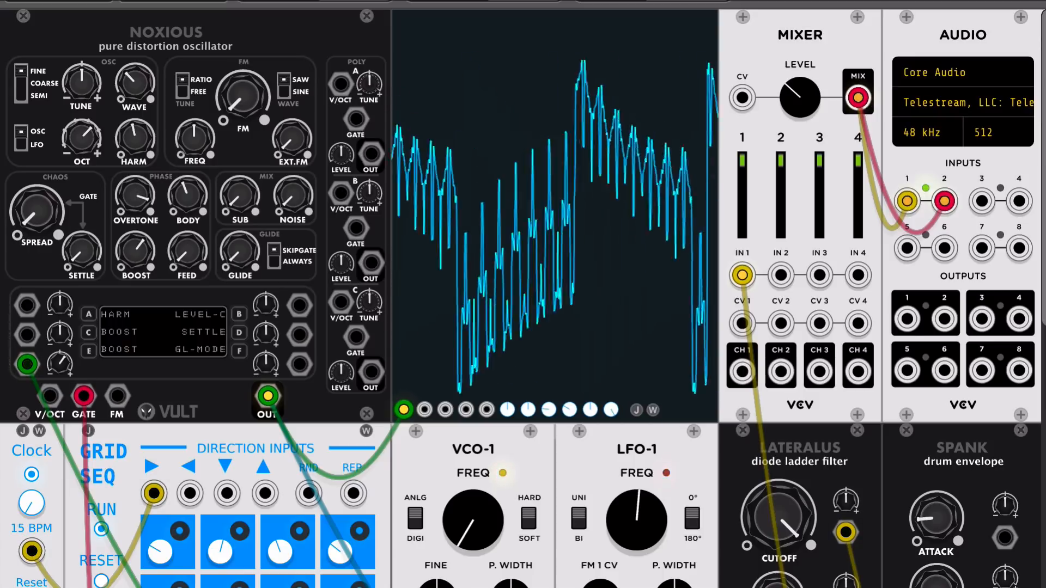
pyautogui.moveTo(60, 364); pyautogui.dragTo(60, 352)
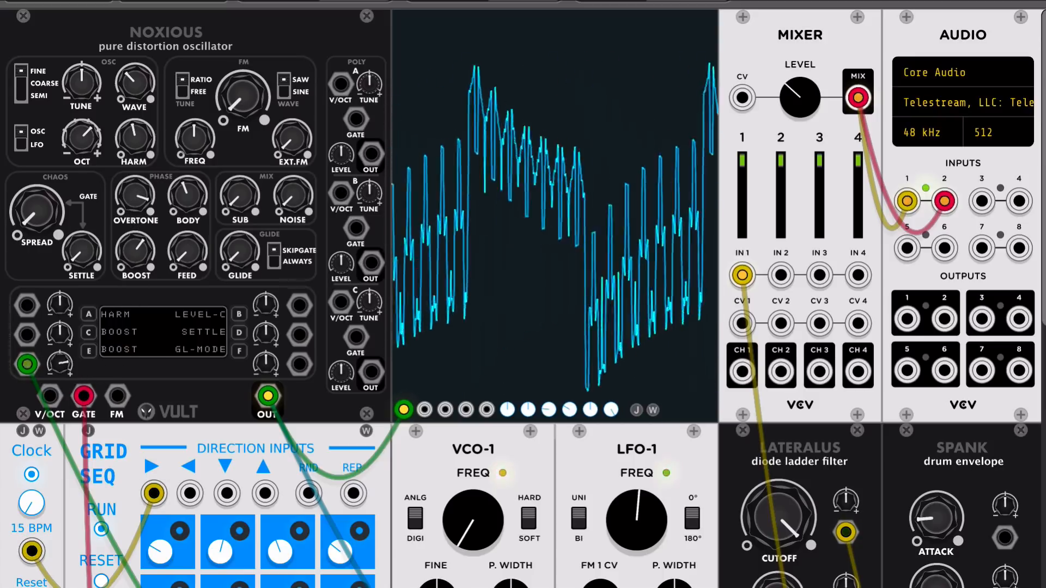
# Reassign modulation slot E to BODY with the BODY knob near minimum, and set slot E's amount to about two o'clock.
pyautogui.click(92, 352)
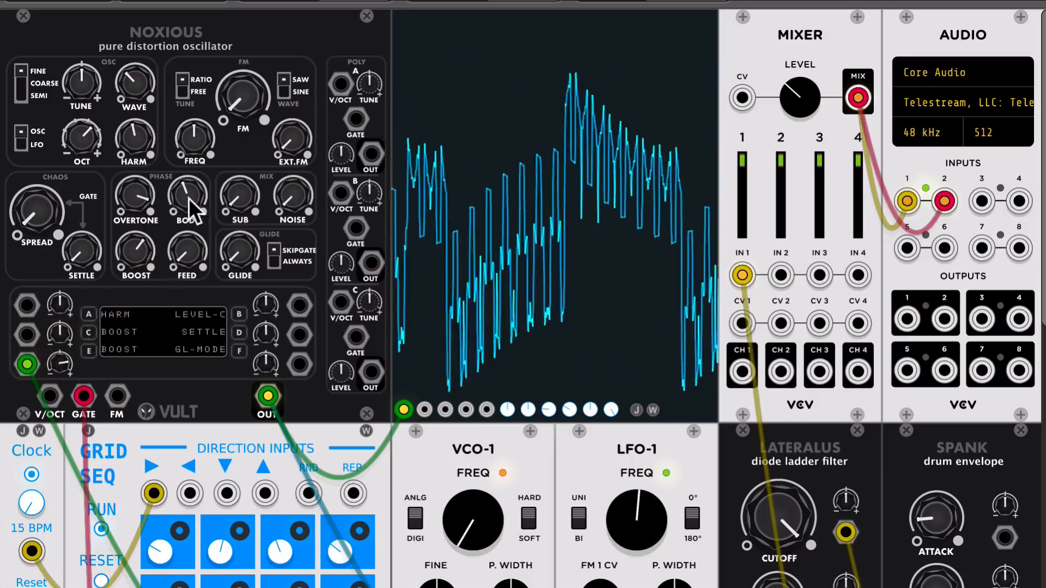
pyautogui.moveTo(189, 199)
pyautogui.mouseDown()
pyautogui.moveTo(178, 221)
pyautogui.moveTo(197, 204)
pyautogui.mouseUp()
pyautogui.click(94, 350)
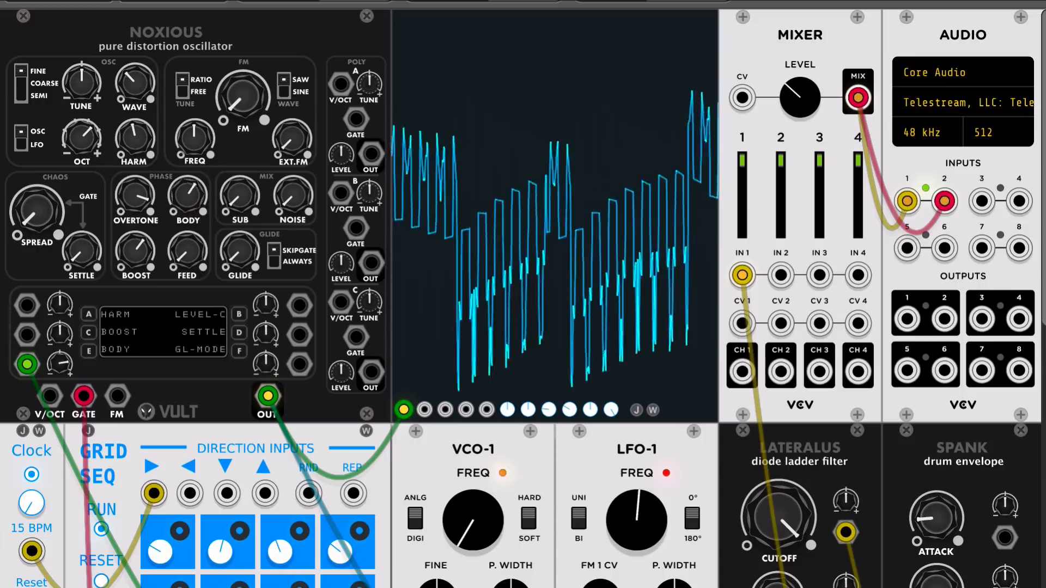
pyautogui.moveTo(61, 368); pyautogui.dragTo(61, 358)
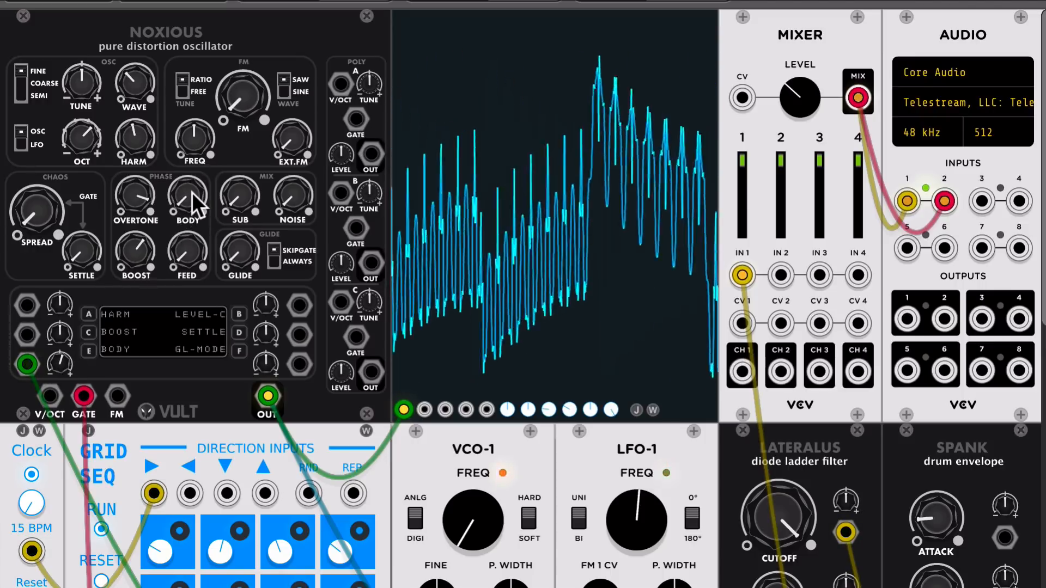
pyautogui.moveTo(59, 368); pyautogui.dragTo(59, 361)
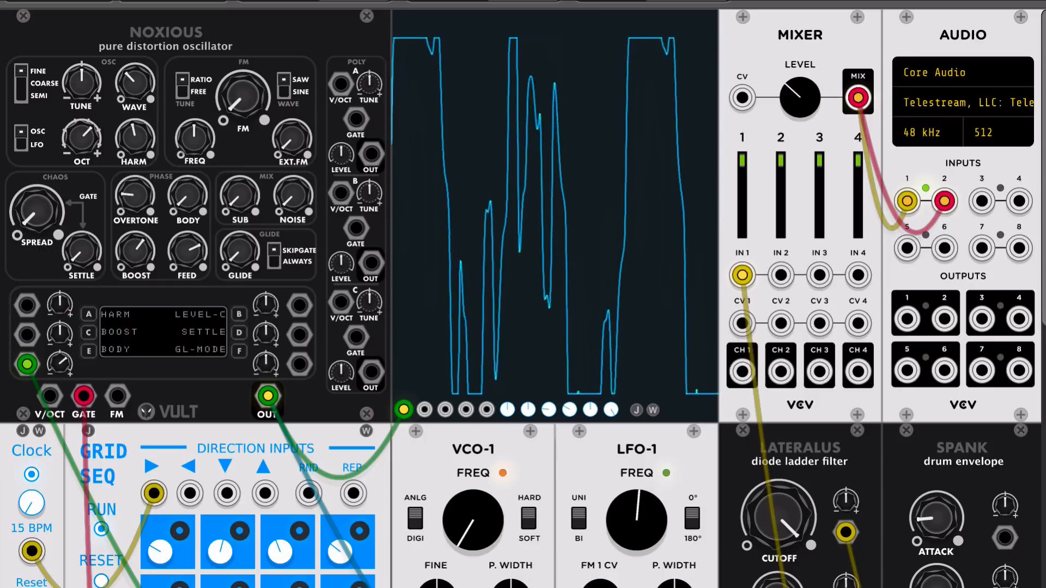
# Sweep the FEED knob in the PHASE section and leave it at its minimum.
pyautogui.moveTo(193, 251); pyautogui.dragTo(193, 207)
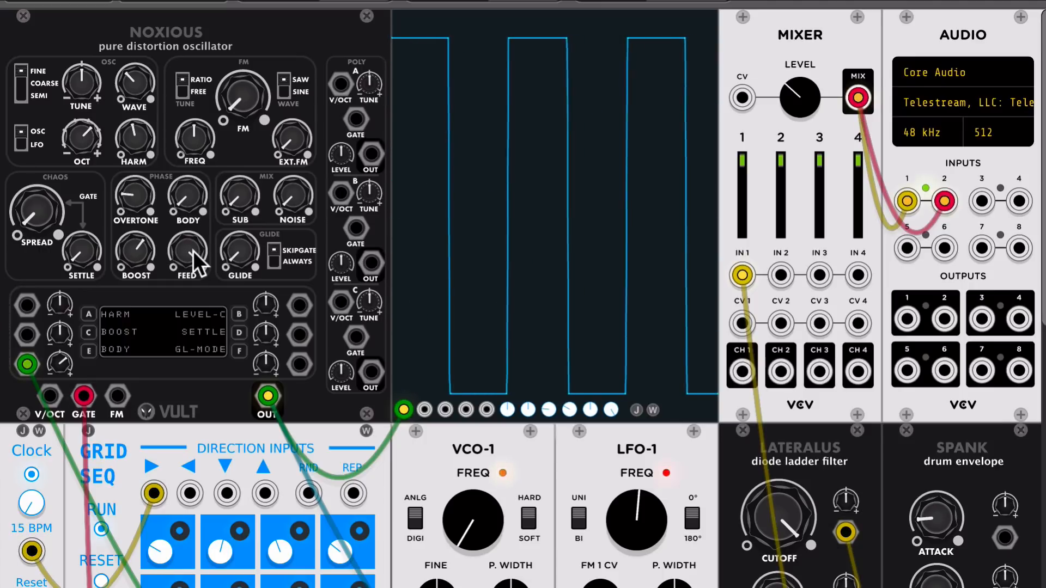
pyautogui.moveTo(194, 252); pyautogui.dragTo(193, 280)
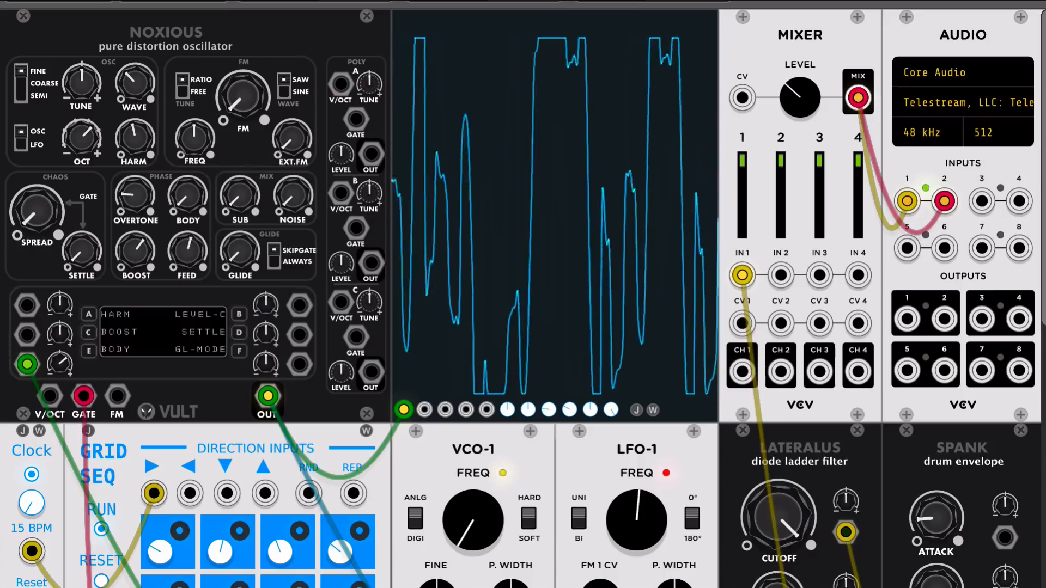
pyautogui.moveTo(191, 244); pyautogui.dragTo(191, 280)
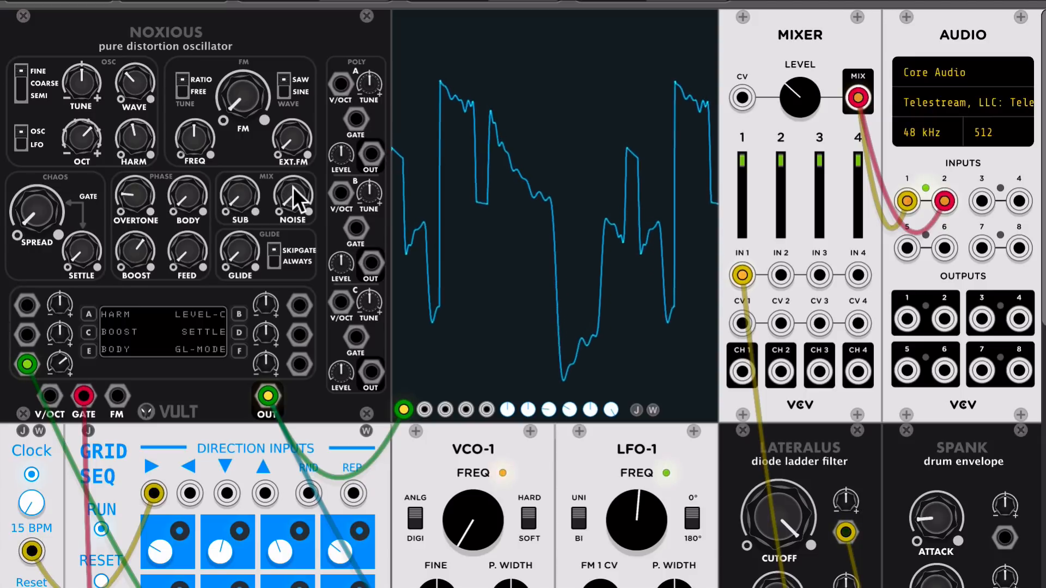
# Sweep the NOISE and SUB mix levels, returning both to minimum, with OVERTONE raised to about eleven o'clock.
pyautogui.moveTo(292, 187); pyautogui.dragTo(292, 168)
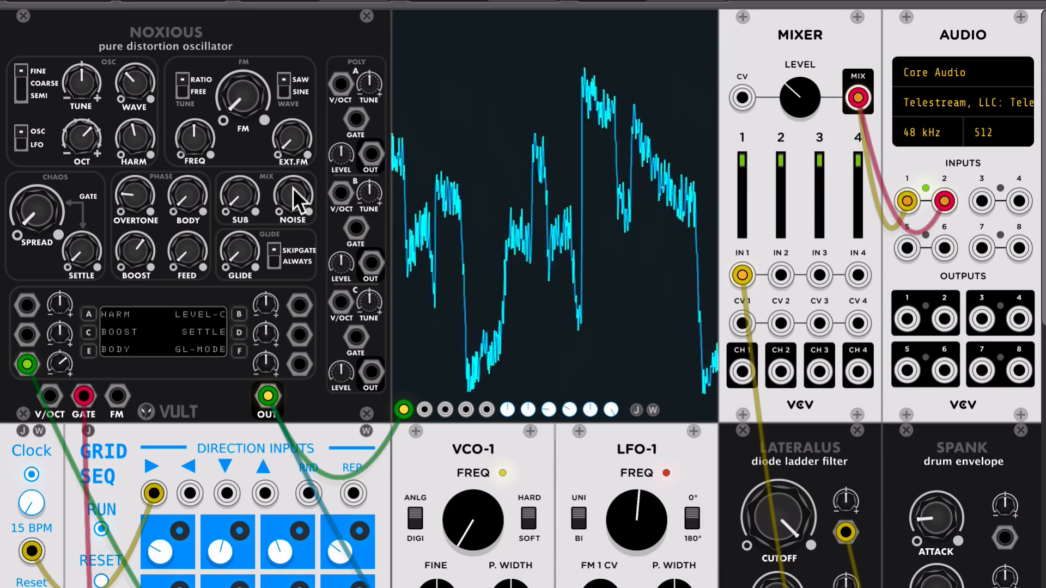
pyautogui.moveTo(293, 189); pyautogui.dragTo(293, 327)
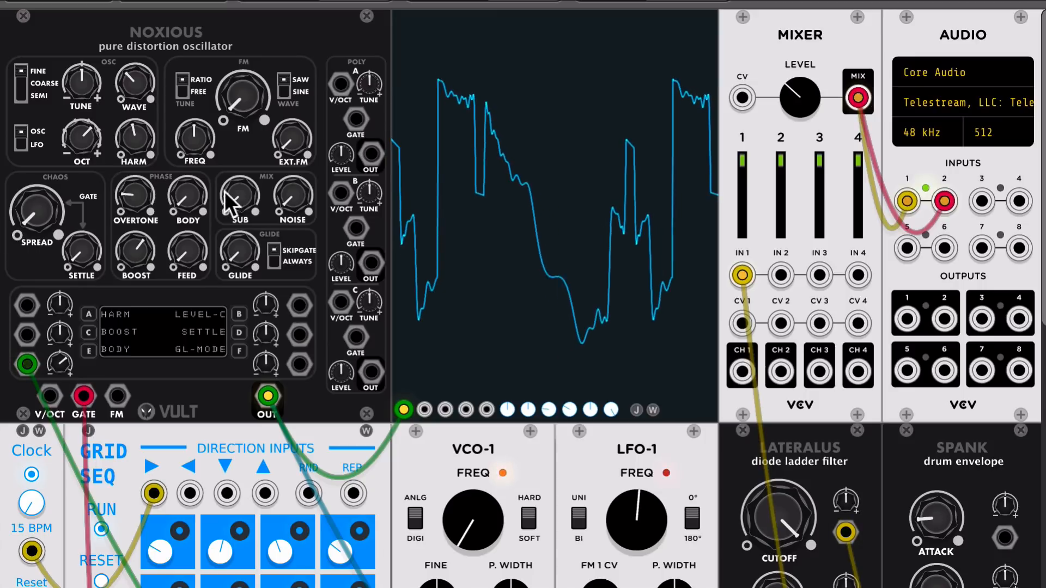
pyautogui.moveTo(145, 202); pyautogui.dragTo(144, 182)
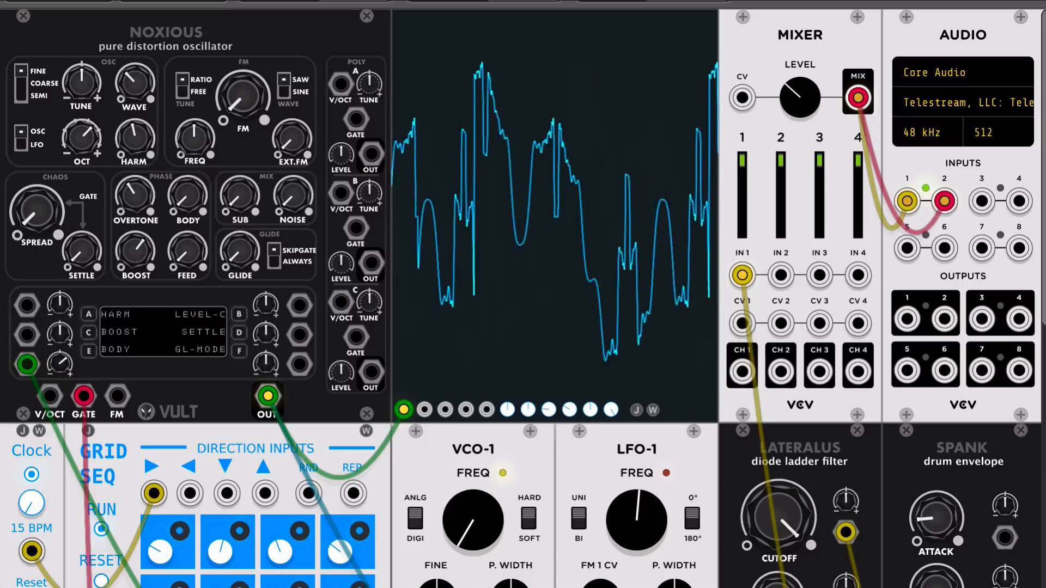
pyautogui.moveTo(239, 197); pyautogui.dragTo(240, 90)
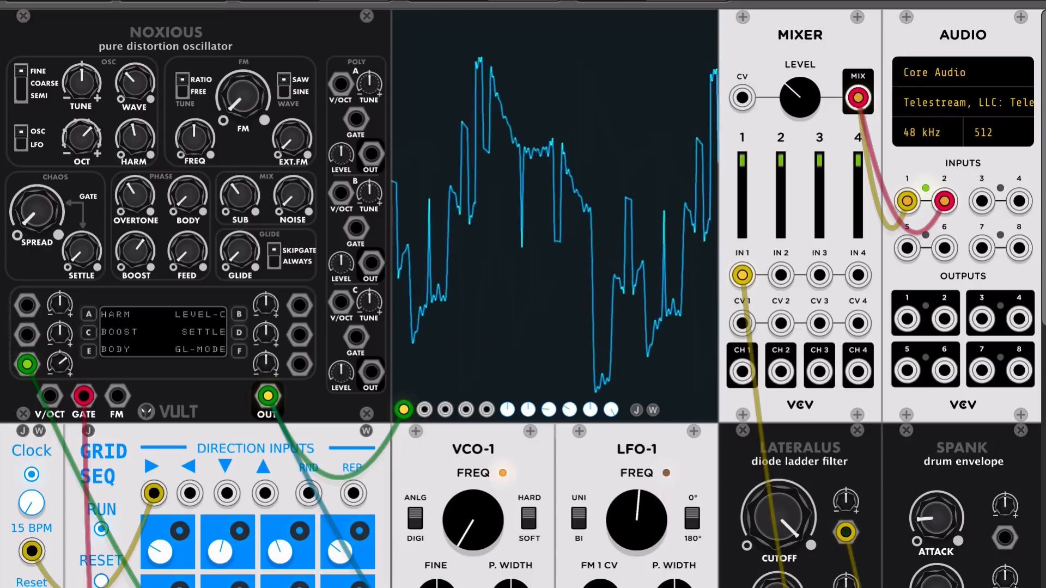
pyautogui.moveTo(240, 196); pyautogui.dragTo(239, 131)
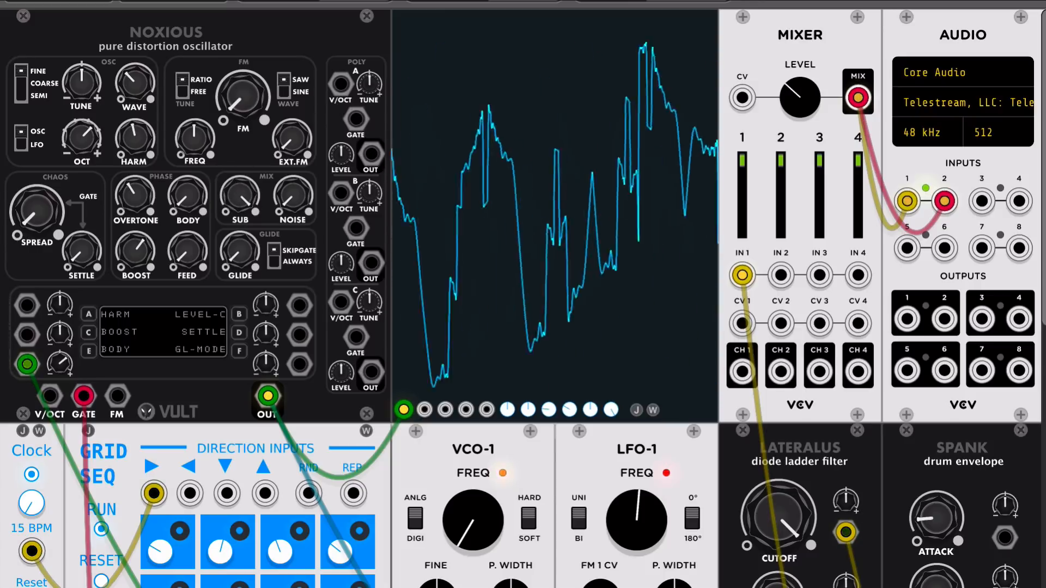
pyautogui.moveTo(240, 196); pyautogui.dragTo(242, 215)
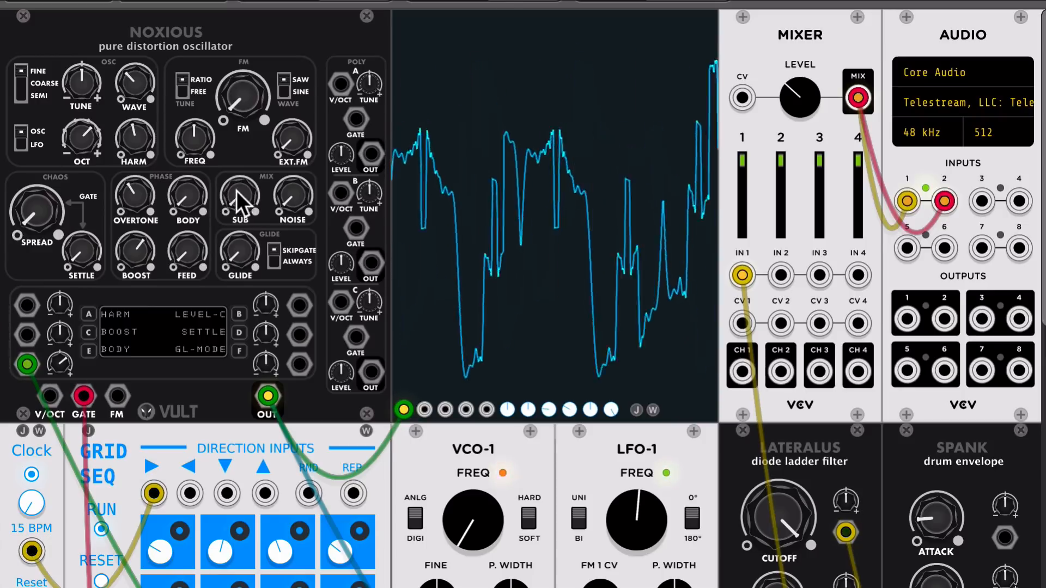
# Set OVERTONE to about ten o'clock, WAVE to just below its midpoint and HARM to about nine o'clock.
pyautogui.moveTo(133, 195)
pyautogui.mouseDown()
pyautogui.moveTo(133, 206)
pyautogui.moveTo(135, 194)
pyautogui.mouseUp()
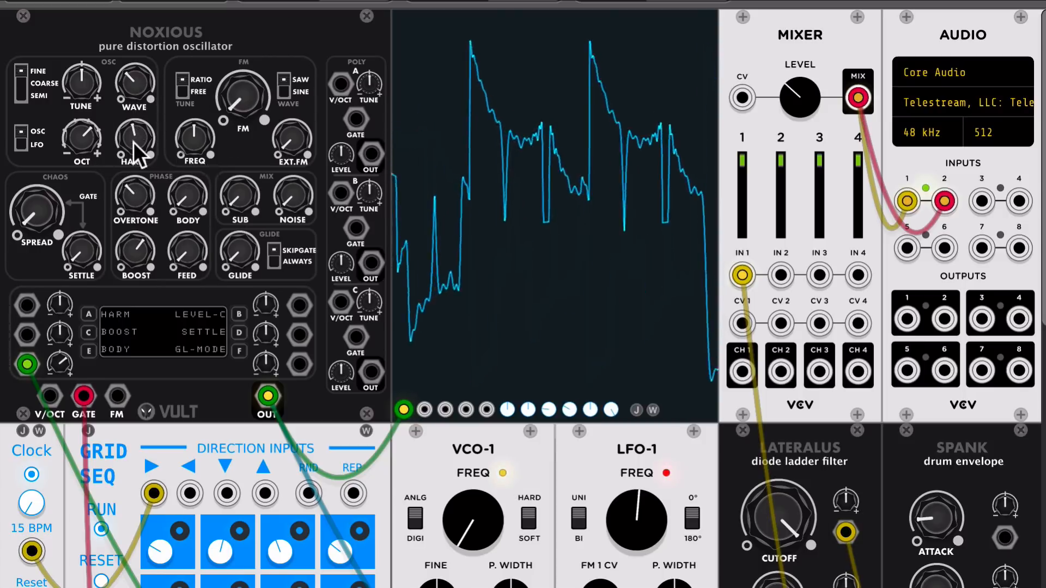
pyautogui.moveTo(141, 150)
pyautogui.mouseDown()
pyautogui.moveTo(141, 109)
pyautogui.moveTo(142, 173)
pyautogui.moveTo(142, 163)
pyautogui.mouseUp()
pyautogui.moveTo(151, 97)
pyautogui.mouseDown()
pyautogui.moveTo(150, 66)
pyautogui.moveTo(147, 84)
pyautogui.mouseUp()
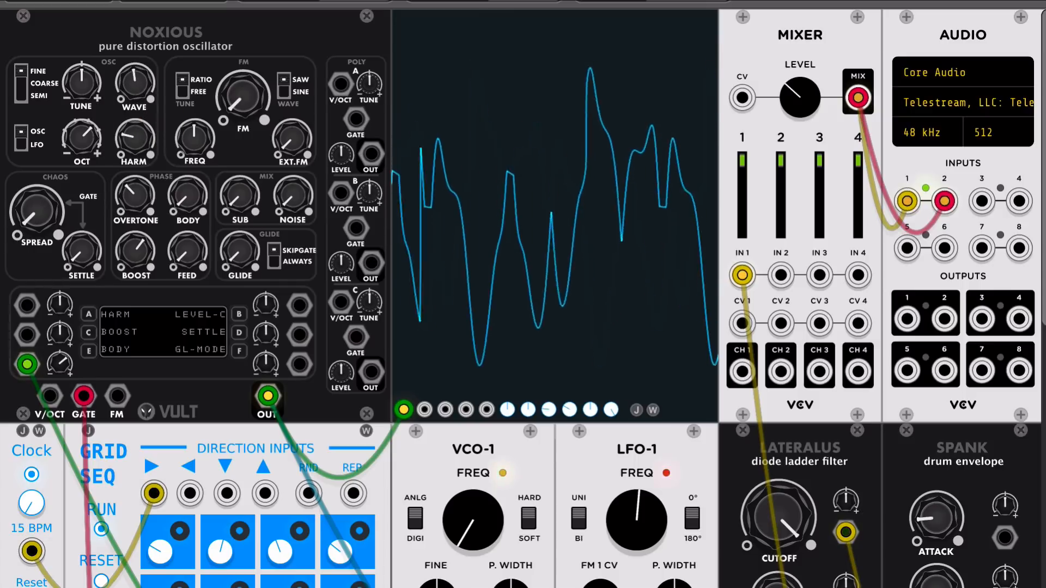
pyautogui.moveTo(140, 134); pyautogui.dragTo(139, 140)
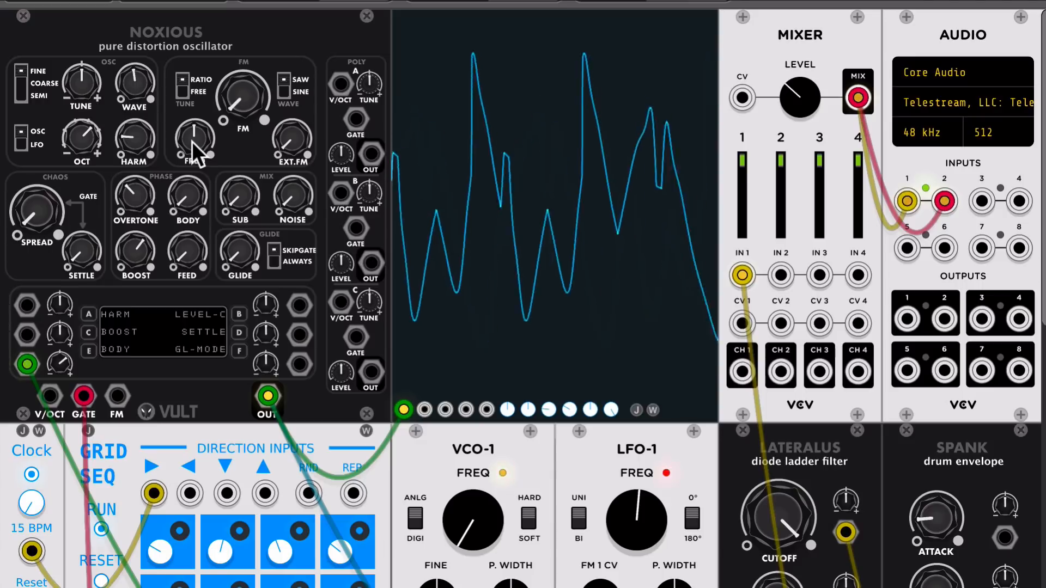
# Raise the internal FM amount to about eleven o'clock and sweep the FM section's FREQ knob, ending at its minimum.
pyautogui.moveTo(243, 98); pyautogui.dragTo(243, 45)
pyautogui.moveTo(242, 97); pyautogui.dragTo(243, 154)
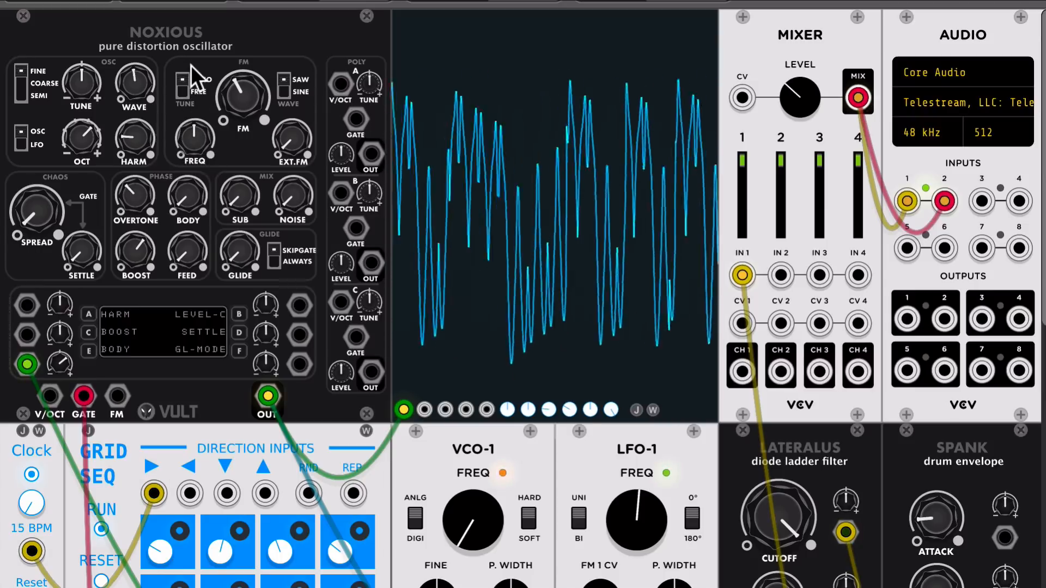
pyautogui.moveTo(194, 139); pyautogui.dragTo(194, 122)
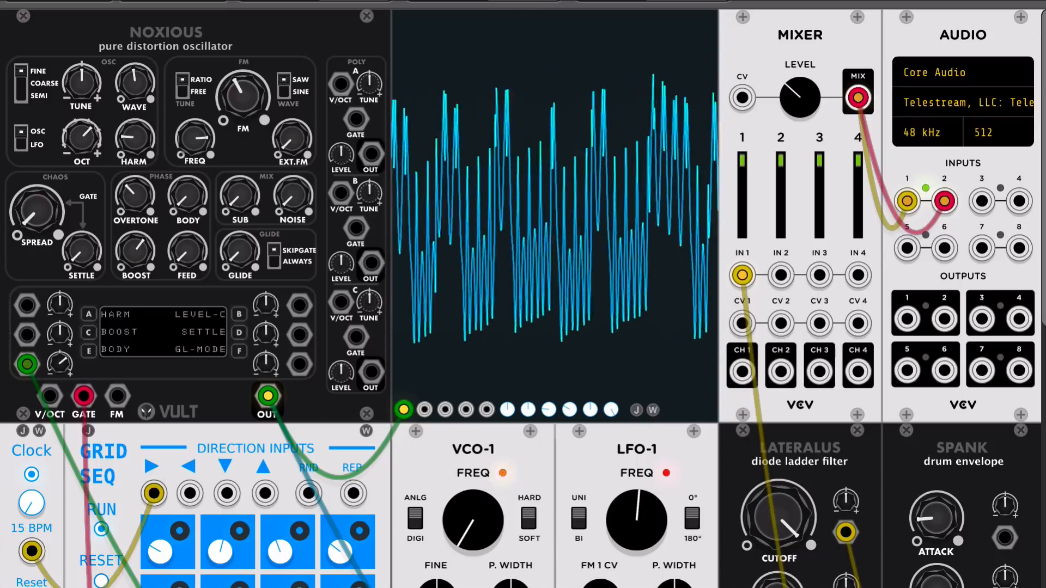
pyautogui.moveTo(194, 122); pyautogui.dragTo(195, 112)
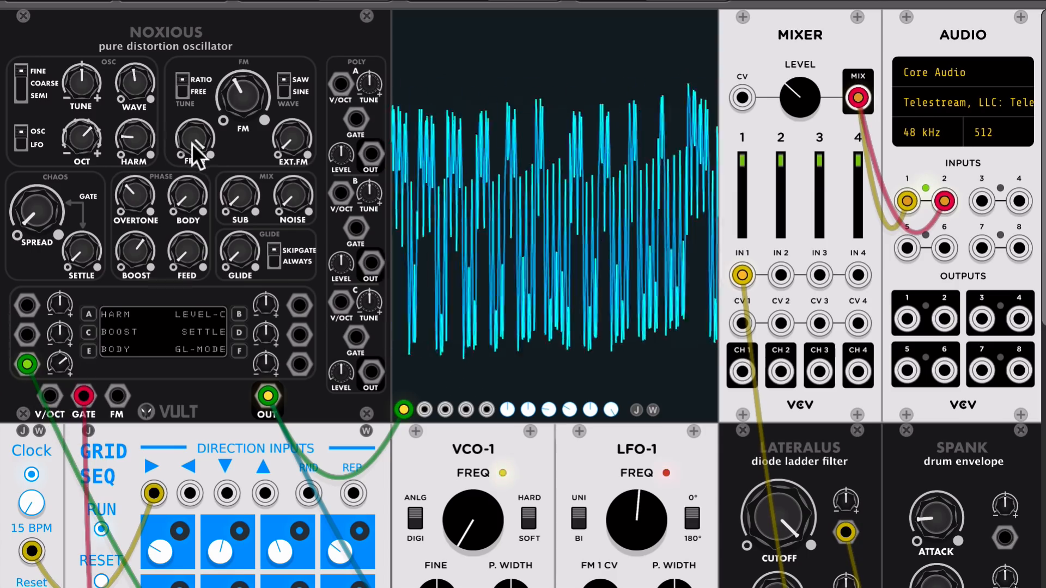
pyautogui.moveTo(203, 137); pyautogui.dragTo(203, 153)
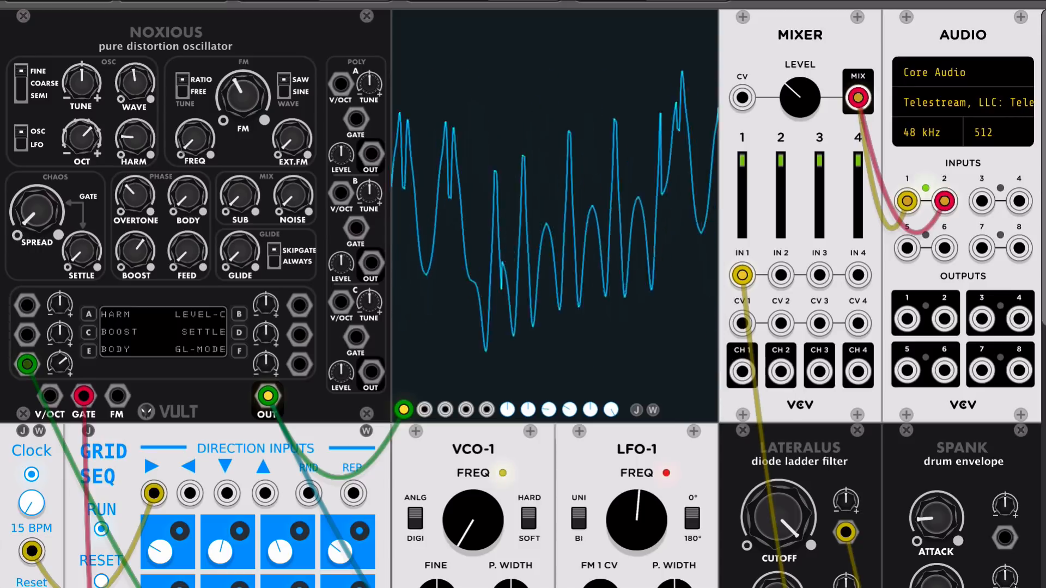
# Raise FM to about three o'clock, switch FM tuning to FREE and sweep FREQ, leaving it at about eight o'clock.
pyautogui.moveTo(258, 92); pyautogui.dragTo(258, 66)
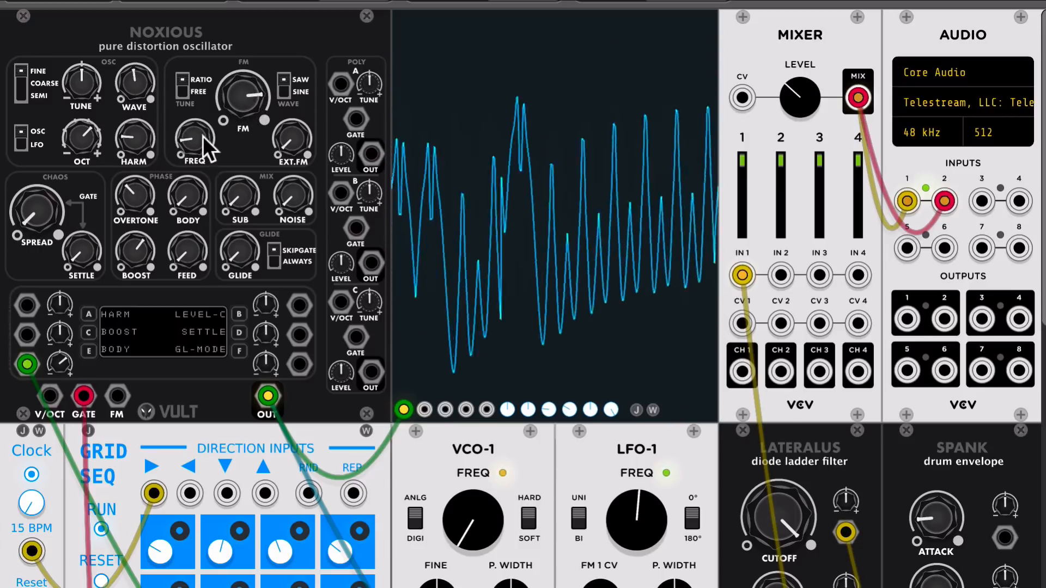
pyautogui.moveTo(252, 102); pyautogui.dragTo(252, 101)
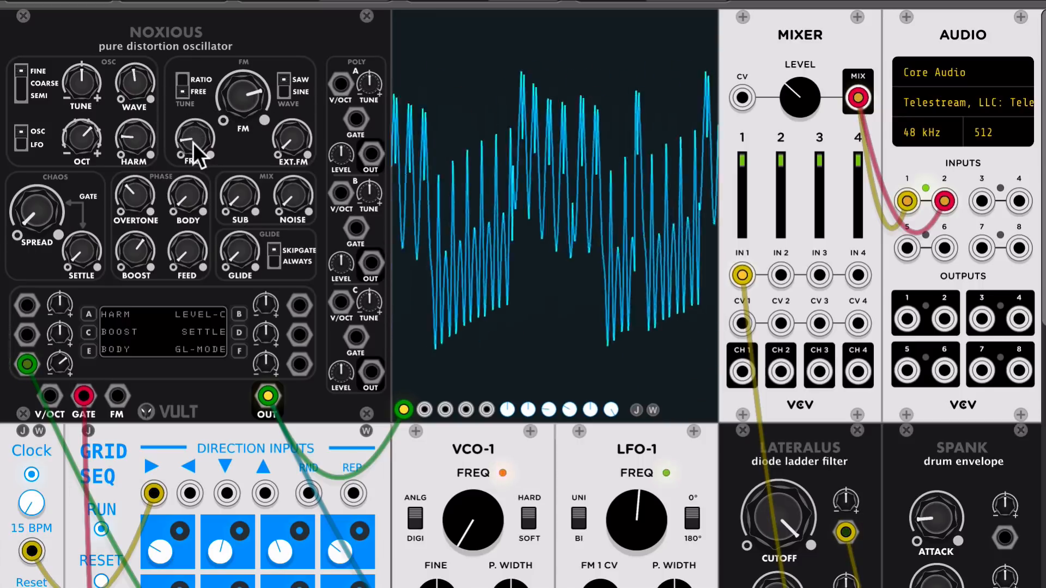
pyautogui.moveTo(194, 143); pyautogui.dragTo(194, 139)
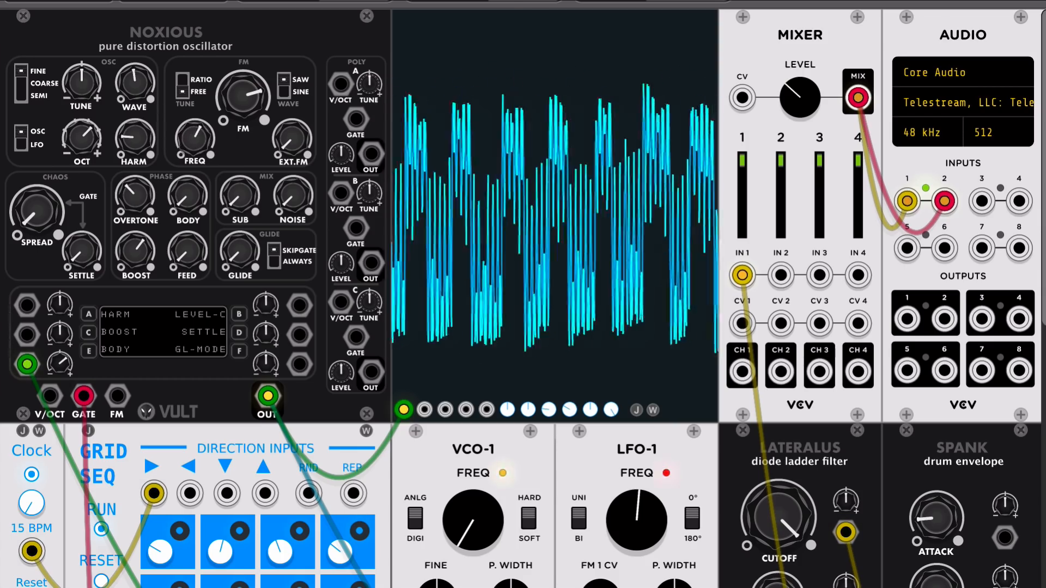
pyautogui.moveTo(193, 139); pyautogui.dragTo(194, 168)
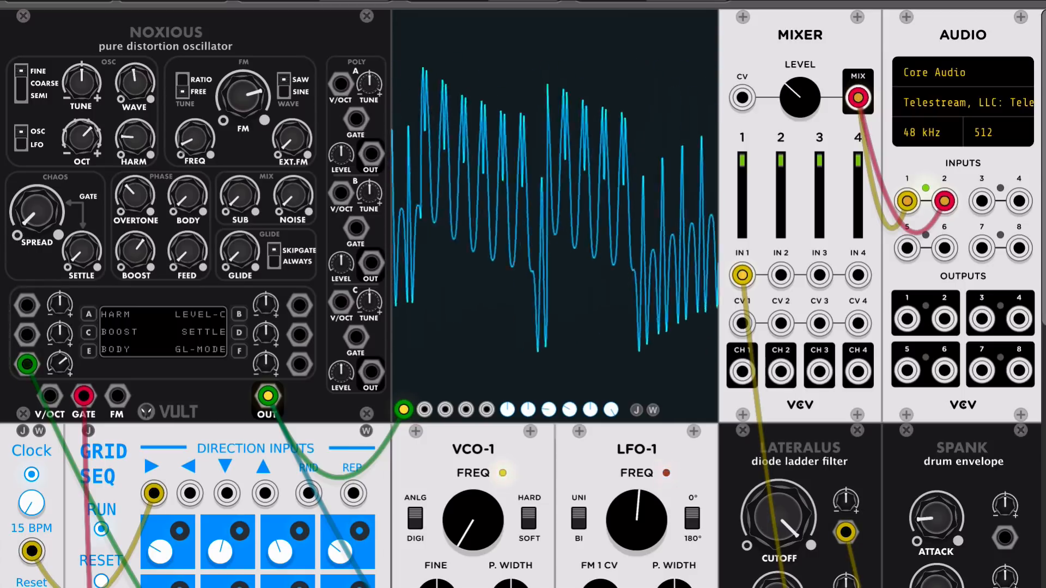
# Lower FM to about eight o'clock and raise FREQ to about one o'clock, with OVERTONE turned down to minimum.
pyautogui.moveTo(246, 85); pyautogui.dragTo(246, 109)
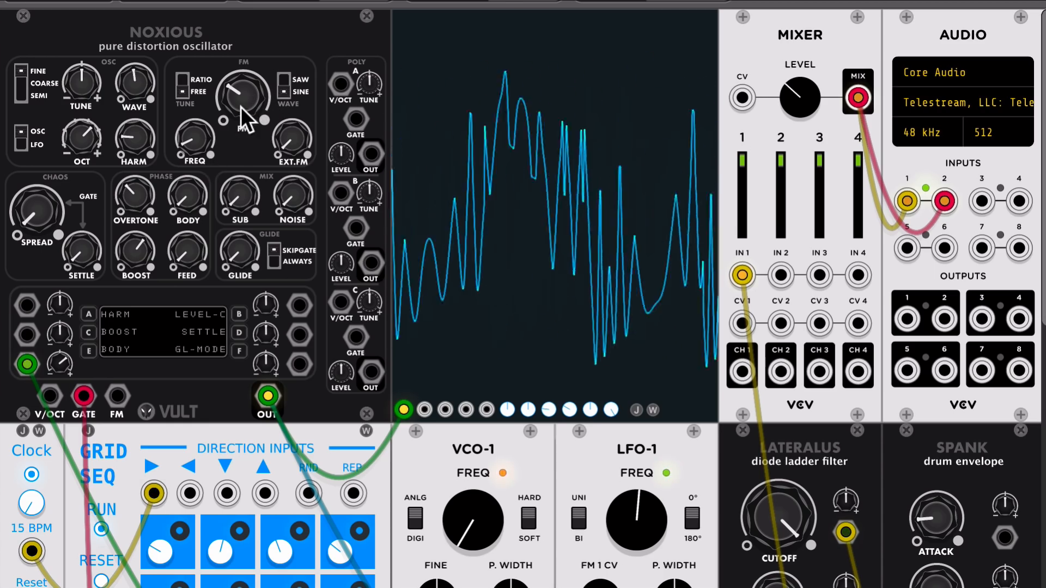
pyautogui.moveTo(241, 108)
pyautogui.mouseDown()
pyautogui.moveTo(242, 89)
pyautogui.moveTo(241, 125)
pyautogui.moveTo(241, 104)
pyautogui.mouseUp()
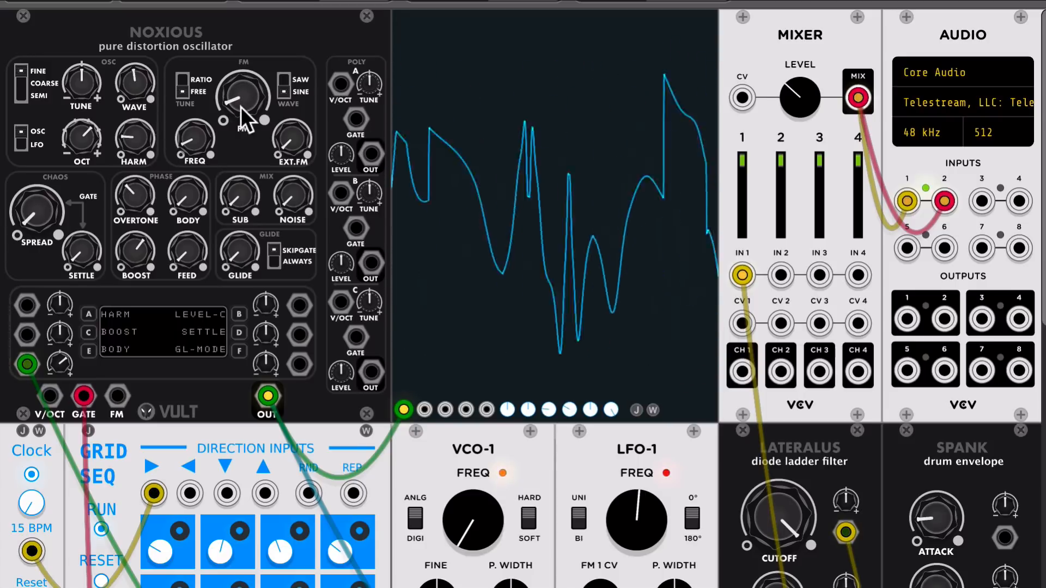
pyautogui.moveTo(190, 146); pyautogui.dragTo(205, 130)
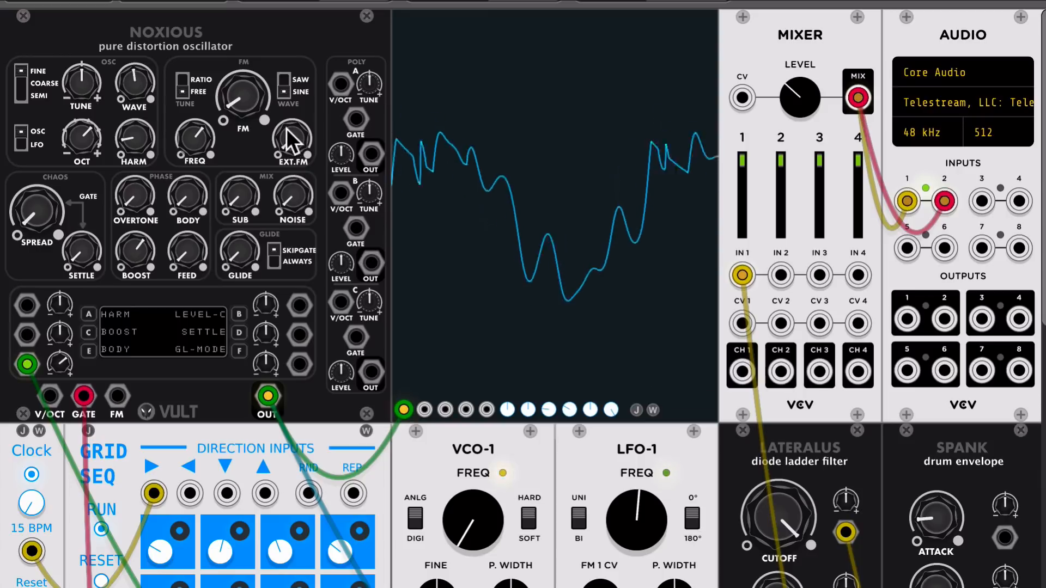
# Patch VCO-1's triangle output into the Noxious FM input and raise EXT.FM to about ten o'clock.
pyautogui.moveTo(117, 395); pyautogui.dragTo(455, 443)
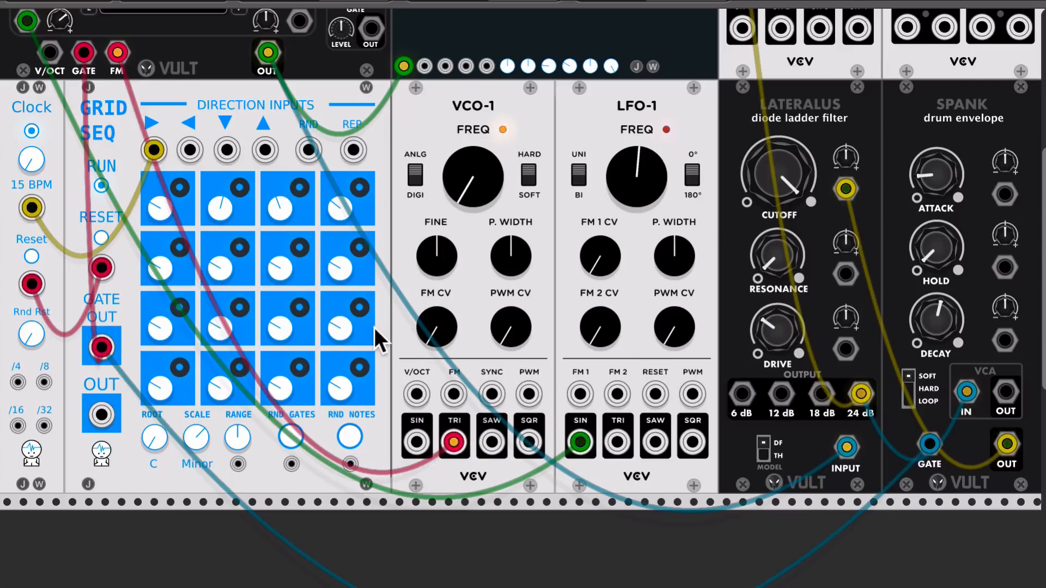
pyautogui.scroll(6, 374, 328)
pyautogui.moveTo(271, 146); pyautogui.dragTo(272, 121)
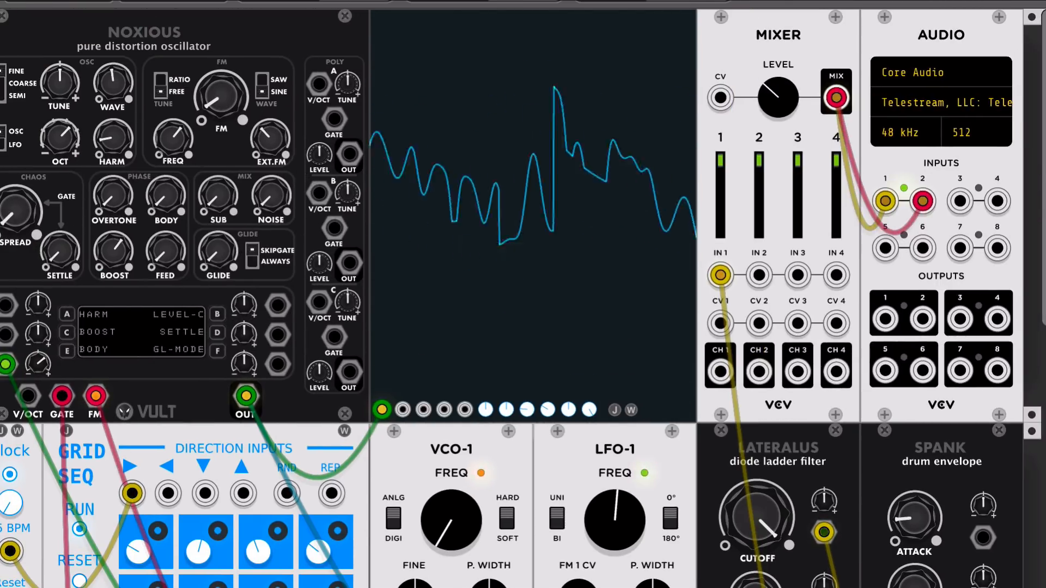
pyautogui.hscroll(-2, 205, 227)
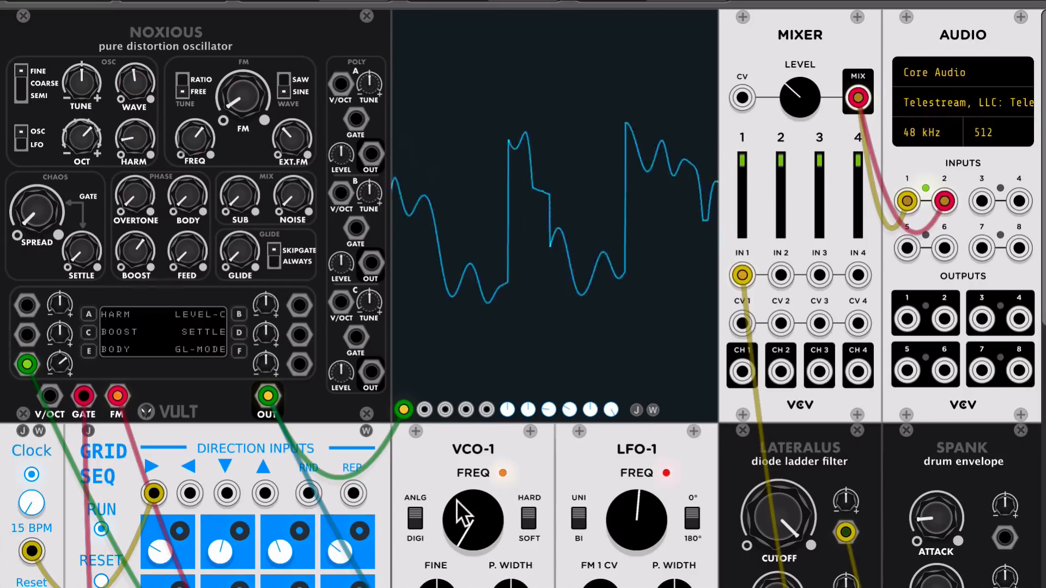
# Raise VCO-1's FREQ to about its midpoint and FM to about two o'clock, with EXT.FM lowered to about nine o'clock.
pyautogui.moveTo(473, 521); pyautogui.dragTo(473, 471)
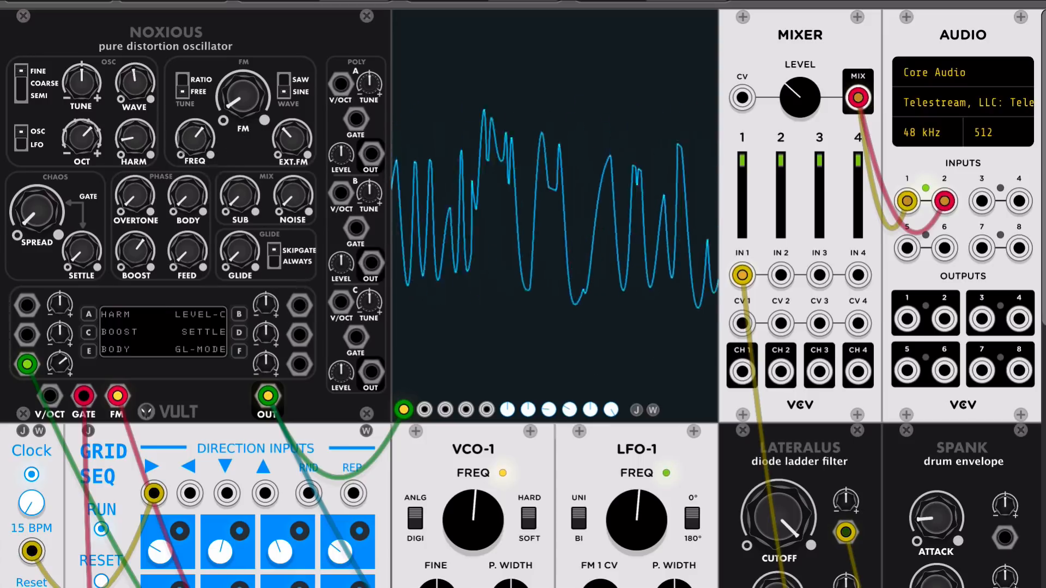
pyautogui.moveTo(243, 96); pyautogui.dragTo(243, 89)
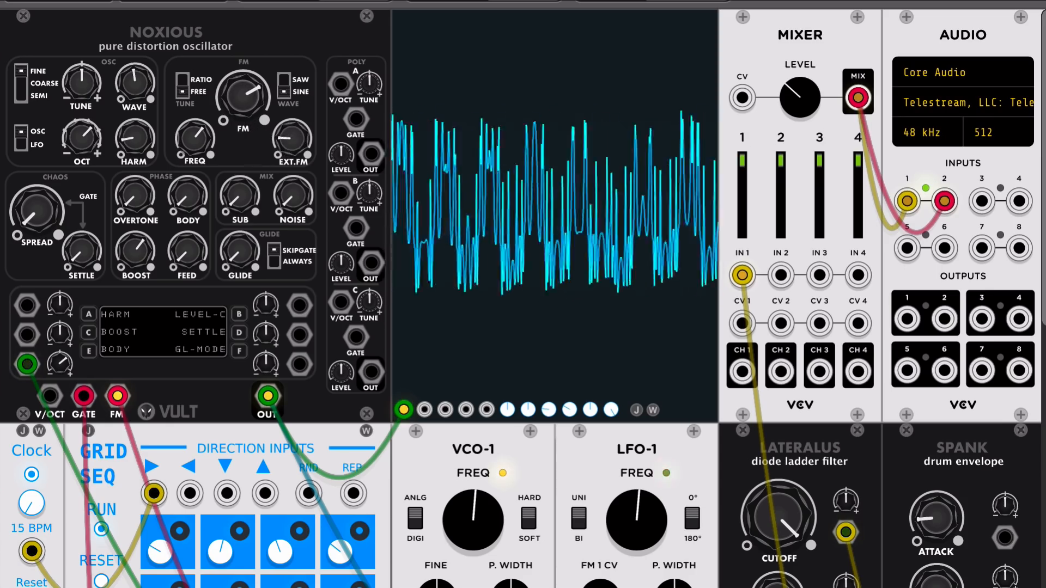
# Lower the Noxious FM to about nine o'clock and FREQ to minimum, and unplug the cable from its FM input.
pyautogui.moveTo(289, 130); pyautogui.dragTo(199, 137)
pyautogui.moveTo(117, 396); pyautogui.dragTo(161, 395)
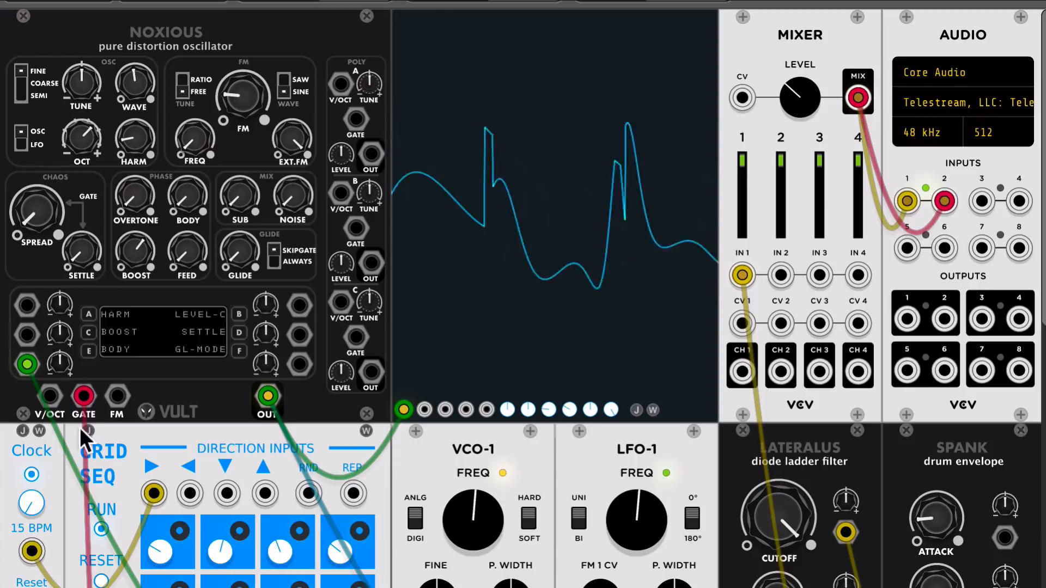
# Raise the clock tempo to 150 BPM so the sequencer gates reach the Noxious faster.
pyautogui.scroll(-3, 91, 405)
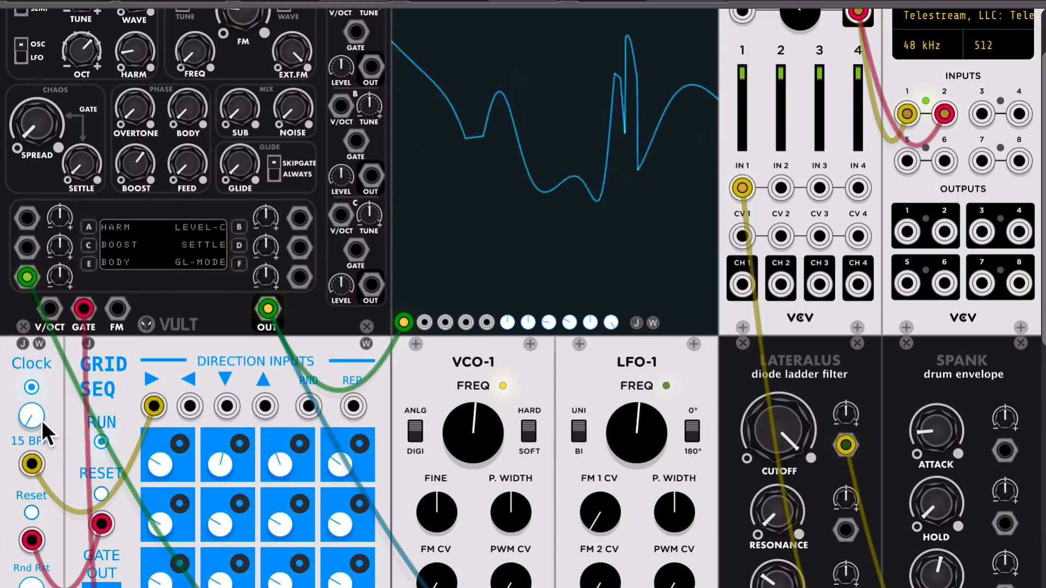
pyautogui.moveTo(37, 414); pyautogui.dragTo(37, 325)
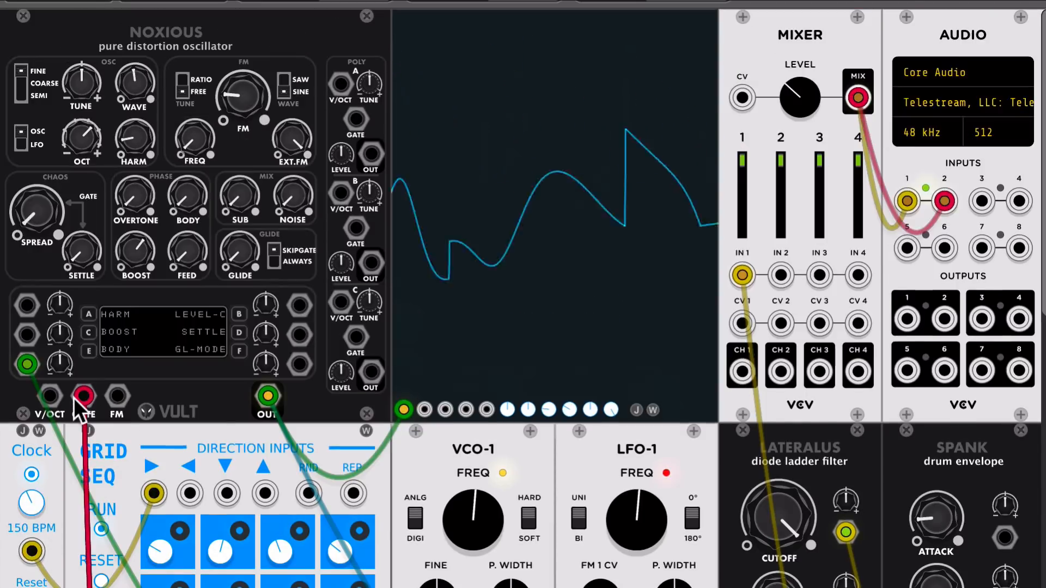
pyautogui.scroll(3, 77, 403)
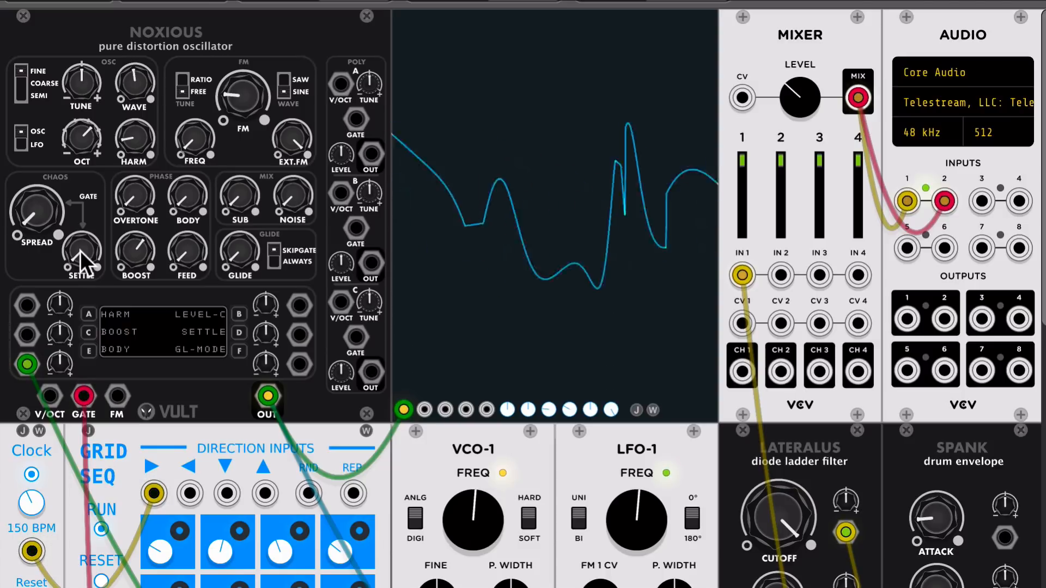
# Sweep the chaos SPREAD up to maximum and back to about nine o'clock, with SETTLE at about eight o'clock.
pyautogui.moveTo(44, 220); pyautogui.dragTo(44, 203)
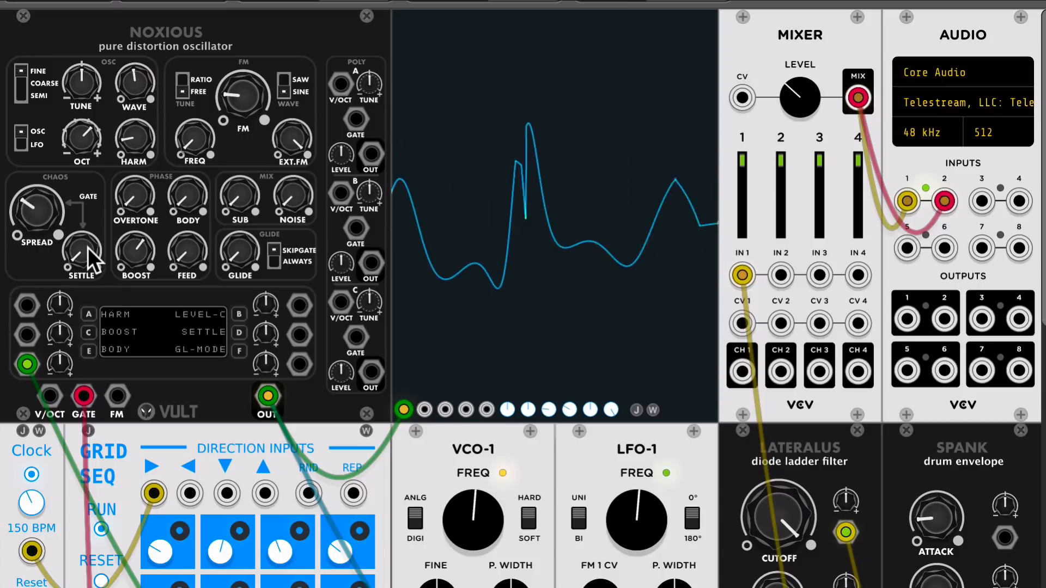
pyautogui.moveTo(89, 249); pyautogui.dragTo(90, 241)
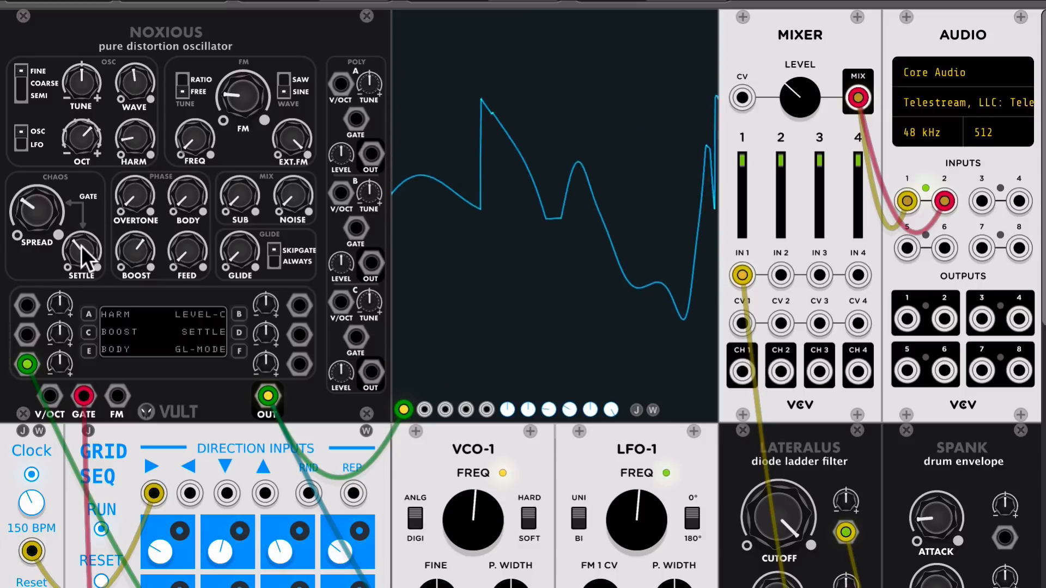
pyautogui.moveTo(82, 250); pyautogui.dragTo(82, 265)
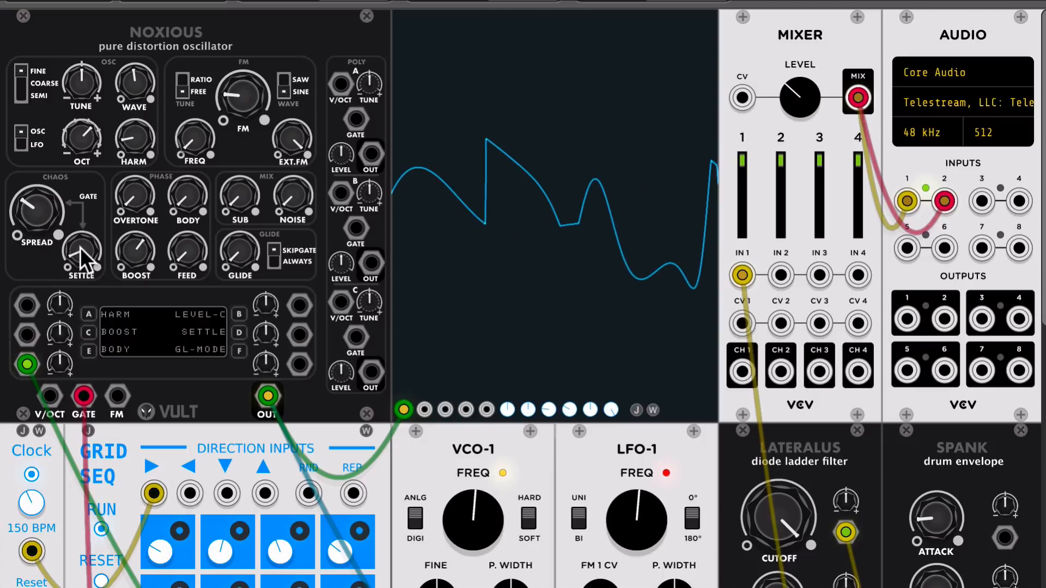
pyautogui.moveTo(42, 224); pyautogui.dragTo(42, 164)
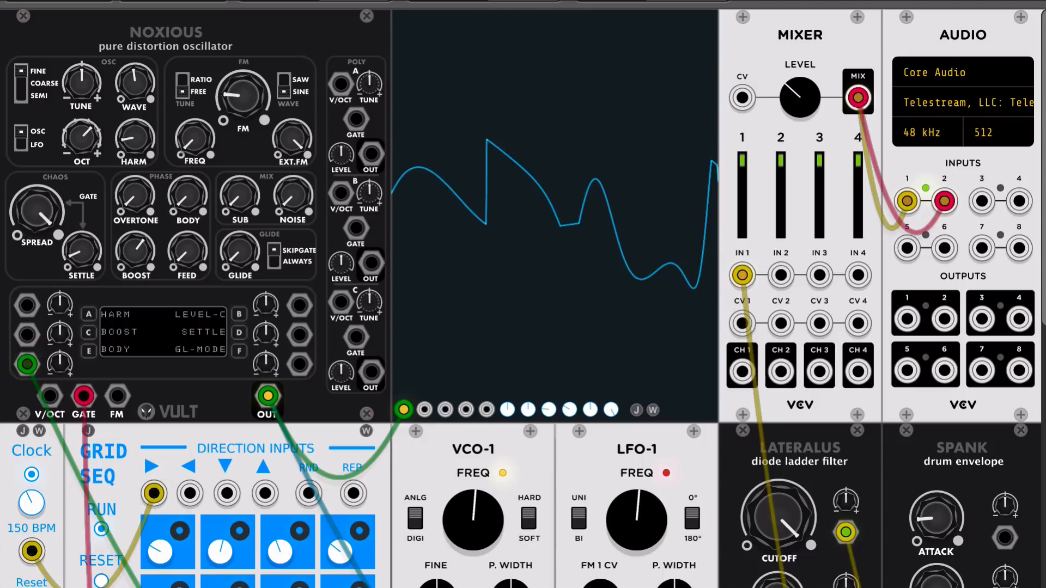
pyautogui.moveTo(42, 224); pyautogui.dragTo(42, 234)
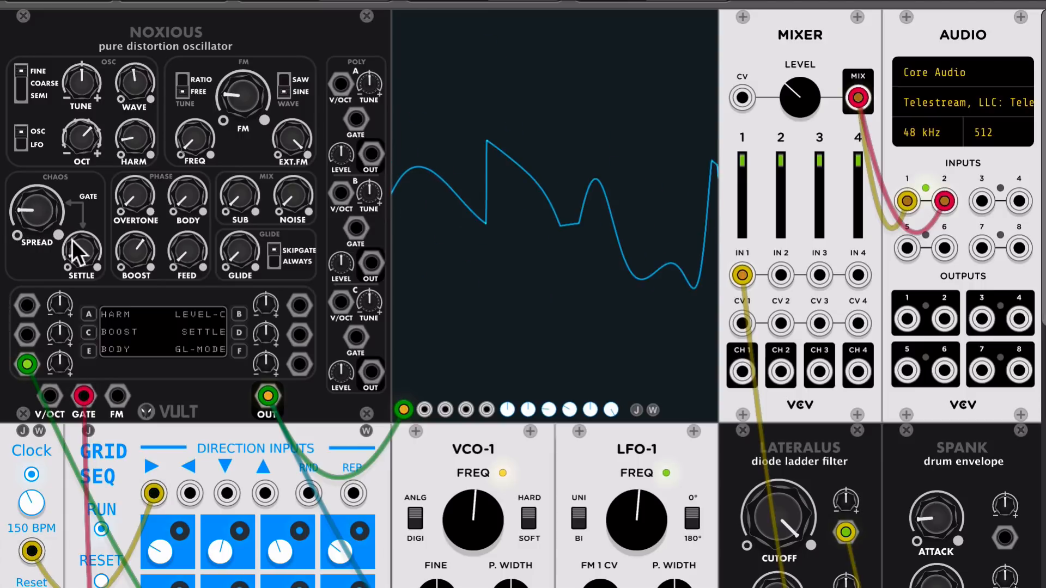
# Raise SETTLE through its midpoint to maximum and sweep SPREAD, leaving SPREAD at about half past nine.
pyautogui.moveTo(79, 250); pyautogui.dragTo(80, 219)
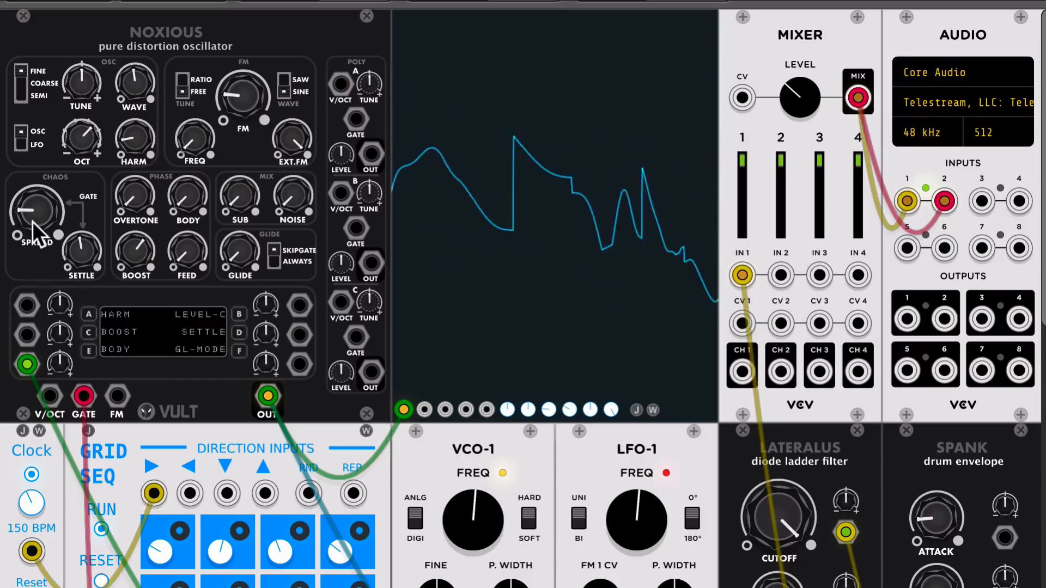
pyautogui.moveTo(32, 222); pyautogui.dragTo(32, 209)
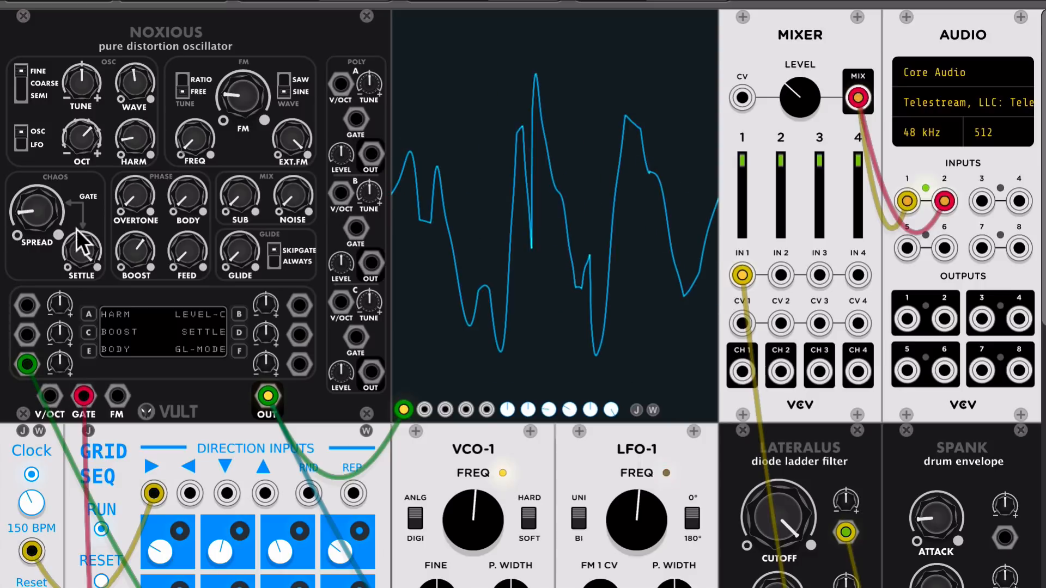
pyautogui.moveTo(86, 239); pyautogui.dragTo(87, 239)
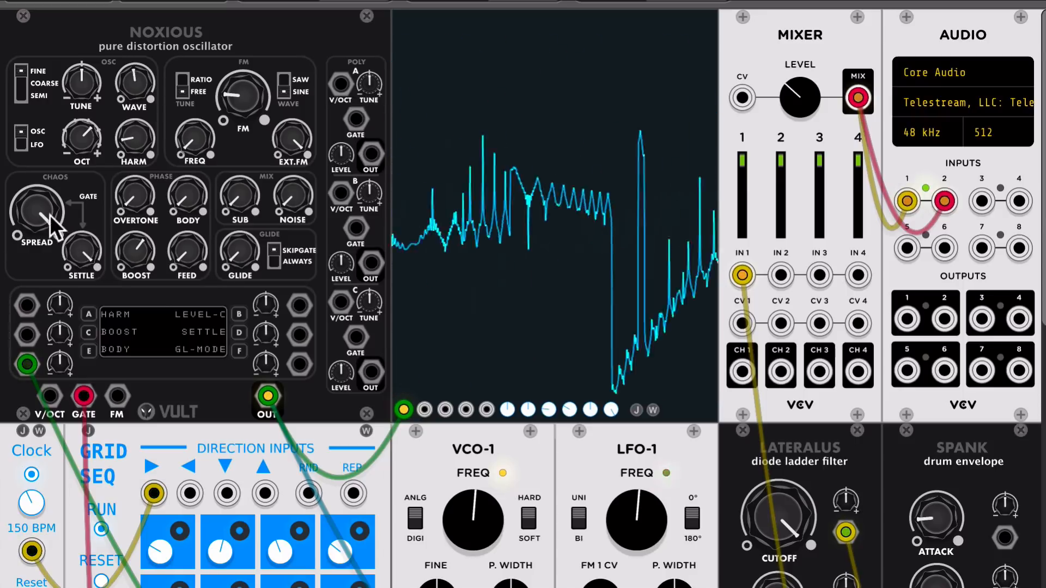
pyautogui.moveTo(44, 209)
pyautogui.mouseDown()
pyautogui.moveTo(44, 240)
pyautogui.moveTo(45, 215)
pyautogui.mouseUp()
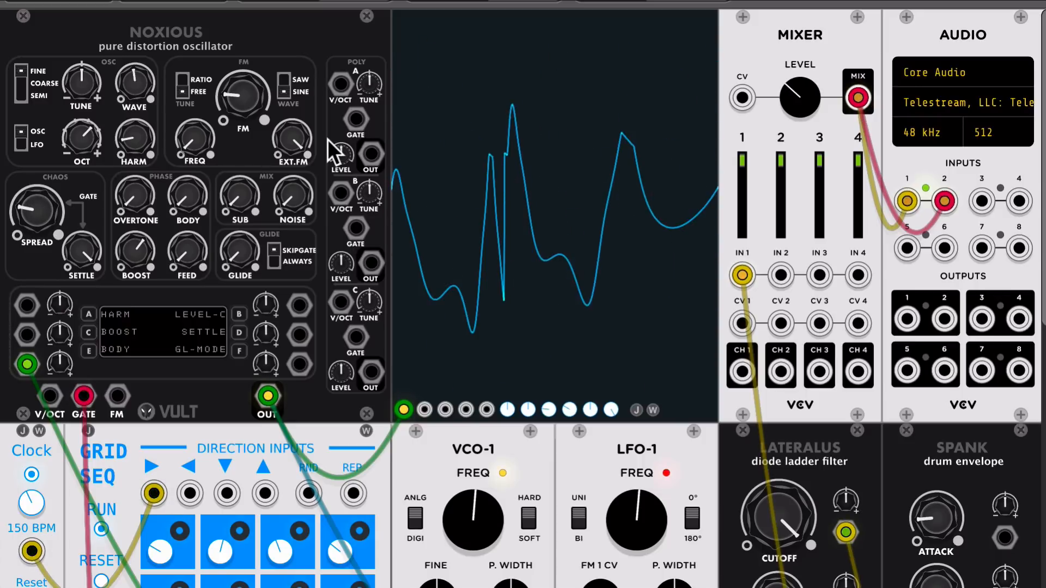
# Slow the clock to 31 BPM and patch the Grid Seq's OUT into the Noxious V/OCT input.
pyautogui.scroll(-5, 218, 302)
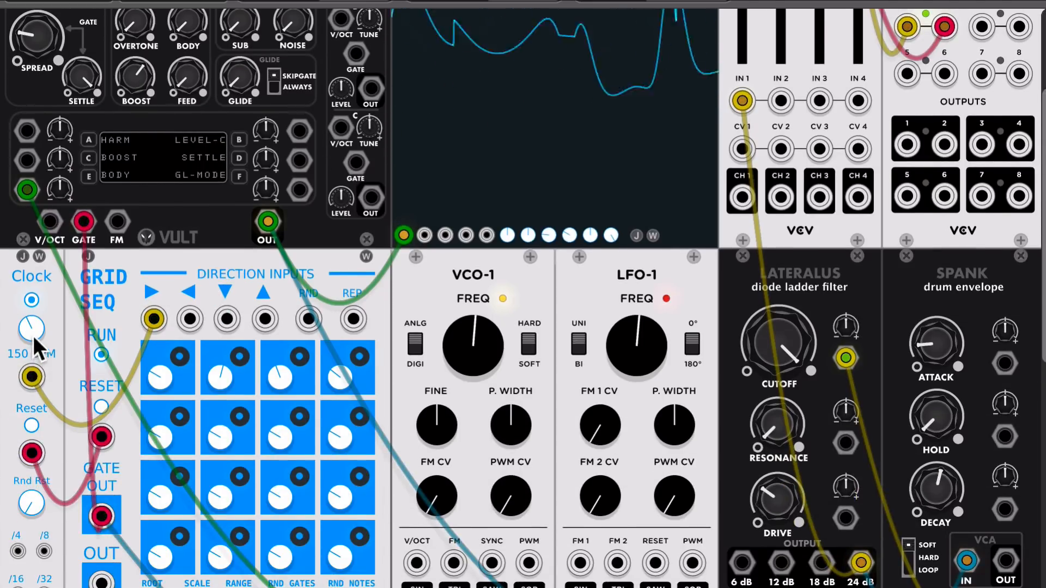
pyautogui.moveTo(32, 332); pyautogui.dragTo(33, 382)
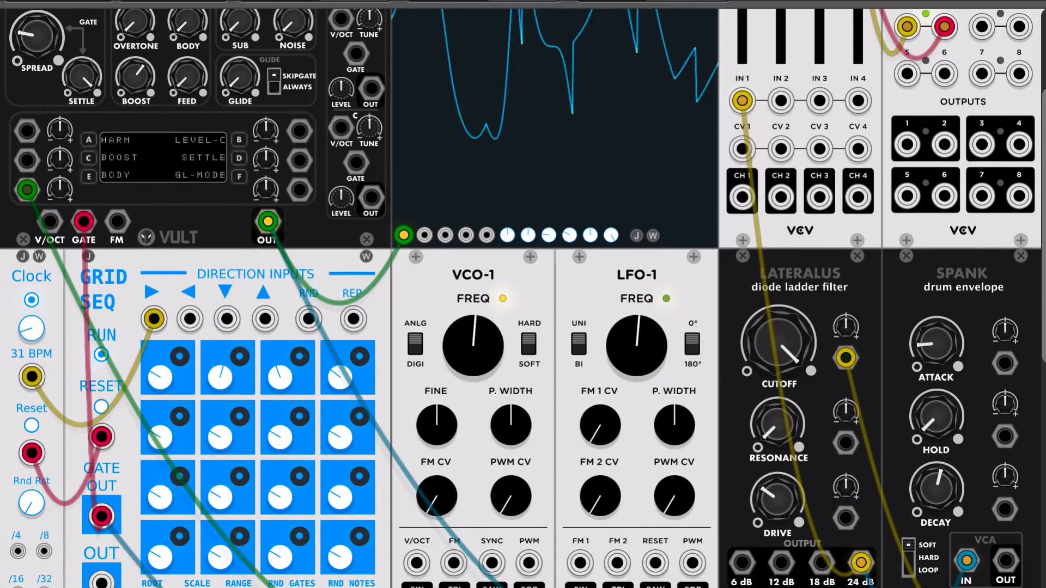
pyautogui.moveTo(100, 579); pyautogui.dragTo(50, 221)
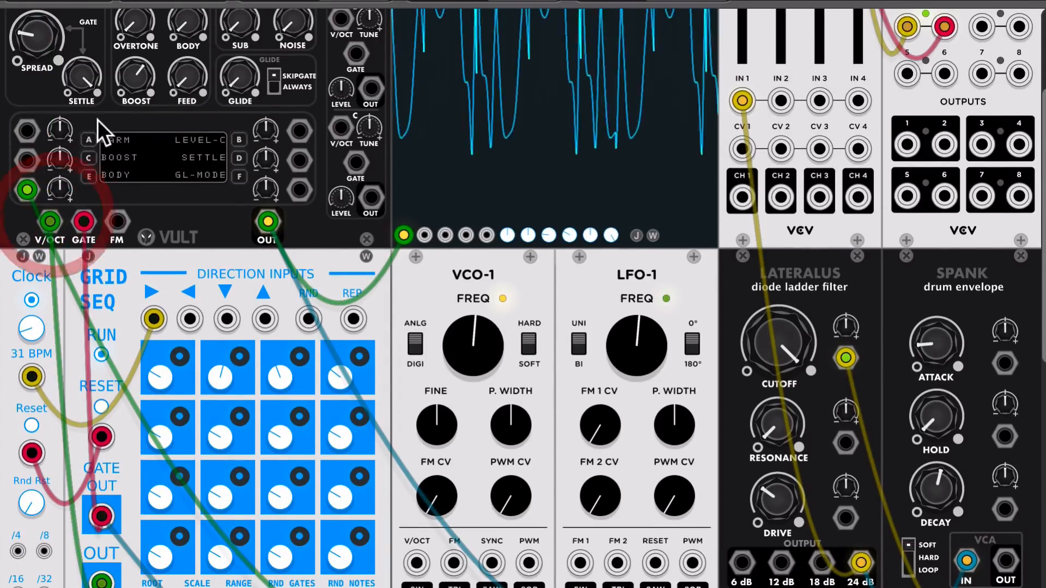
# Lower the Noxious OCT to about eleven o'clock.
pyautogui.scroll(4, 92, 145)
pyautogui.moveTo(85, 143); pyautogui.dragTo(85, 164)
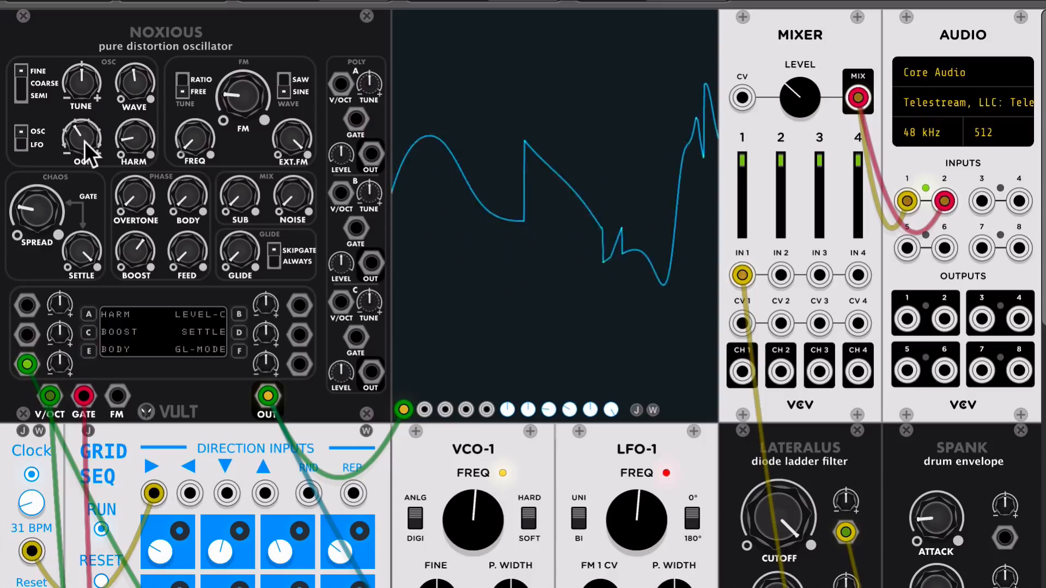
pyautogui.click(299, 84)
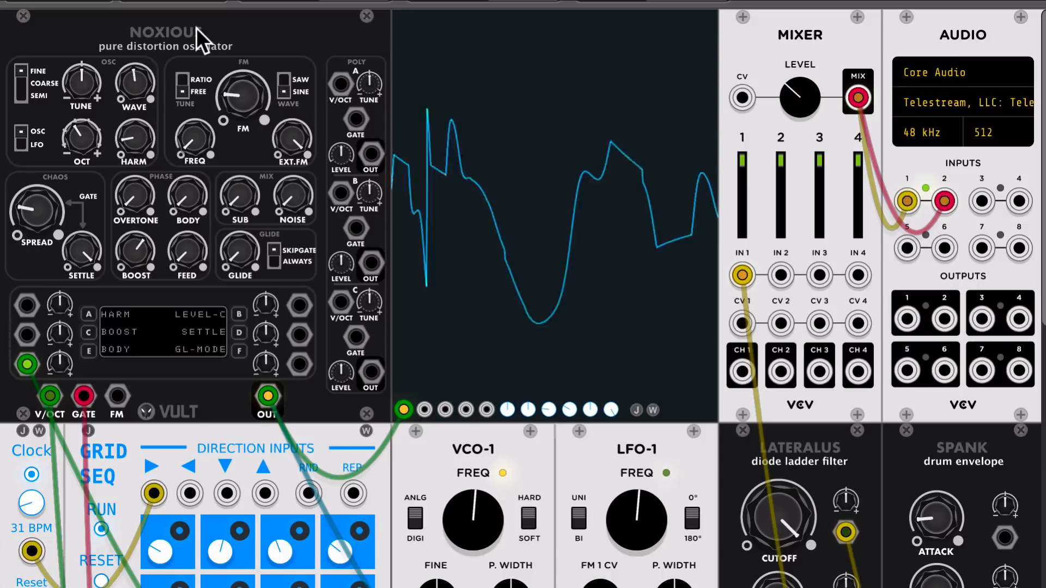
# Randomize the Noxious settings several times and turn OCT down to minimum.
pyautogui.hotkey('ctrl', 'r')
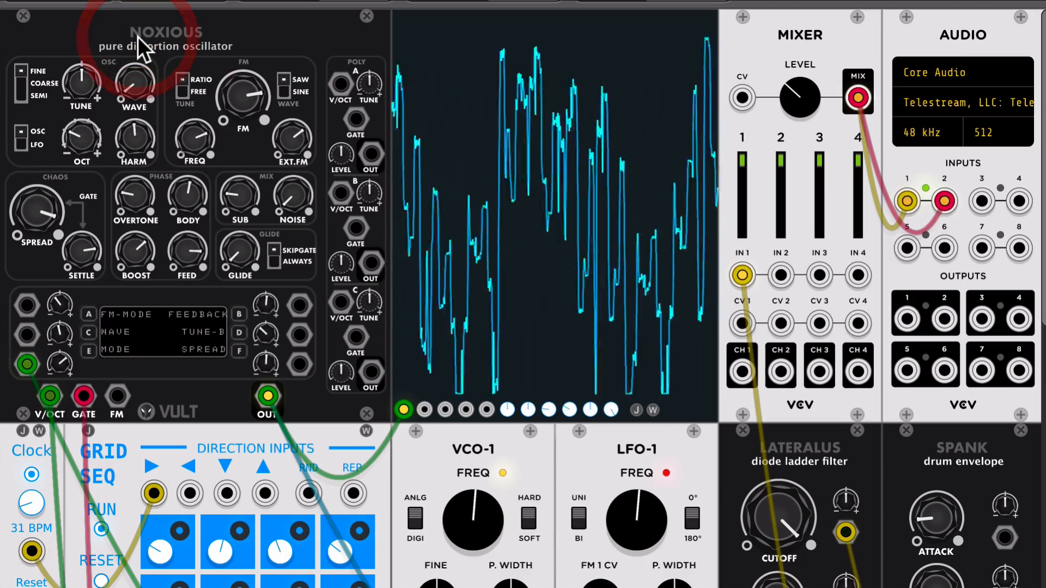
pyautogui.hotkey('ctrl', 'r')
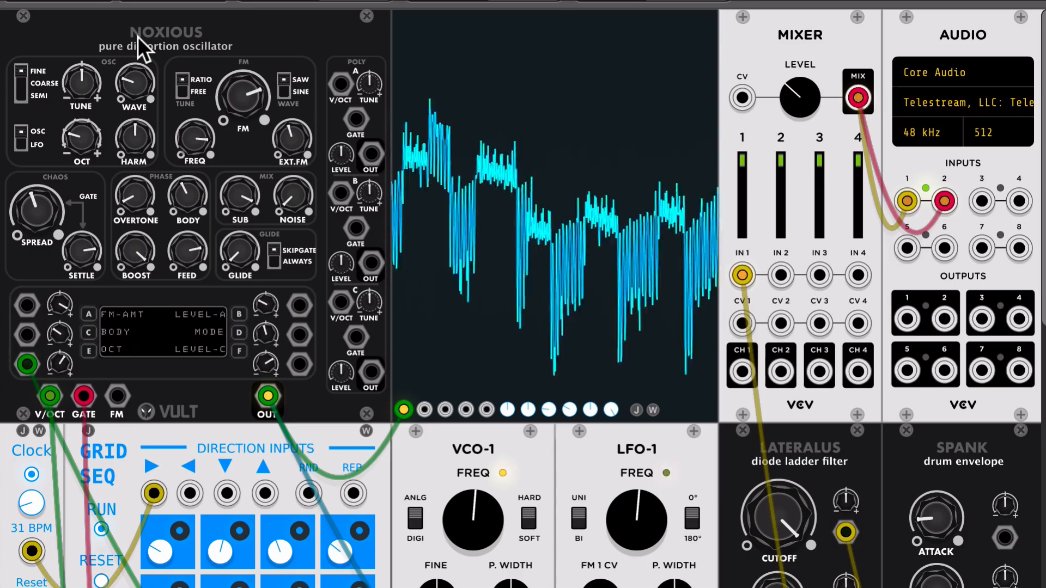
pyautogui.hotkey('ctrl', 'r')
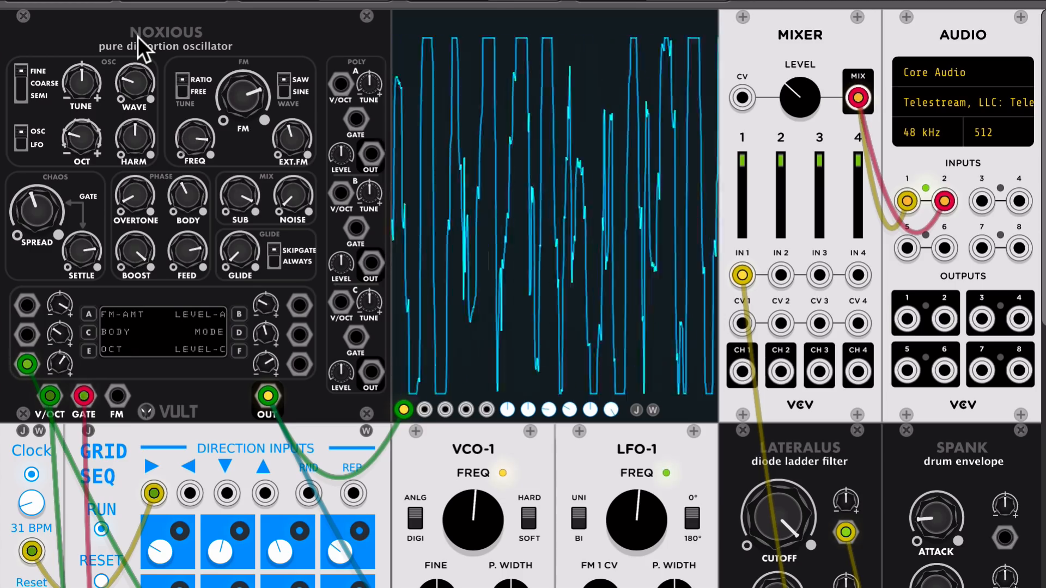
pyautogui.hotkey('ctrl', 'r')
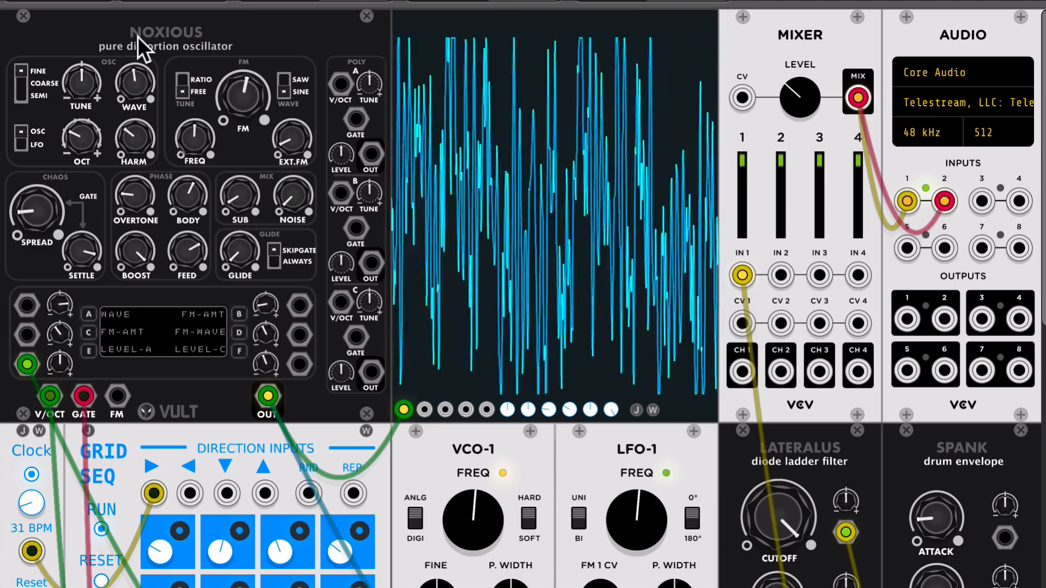
pyautogui.hotkey('ctrl', 'r')
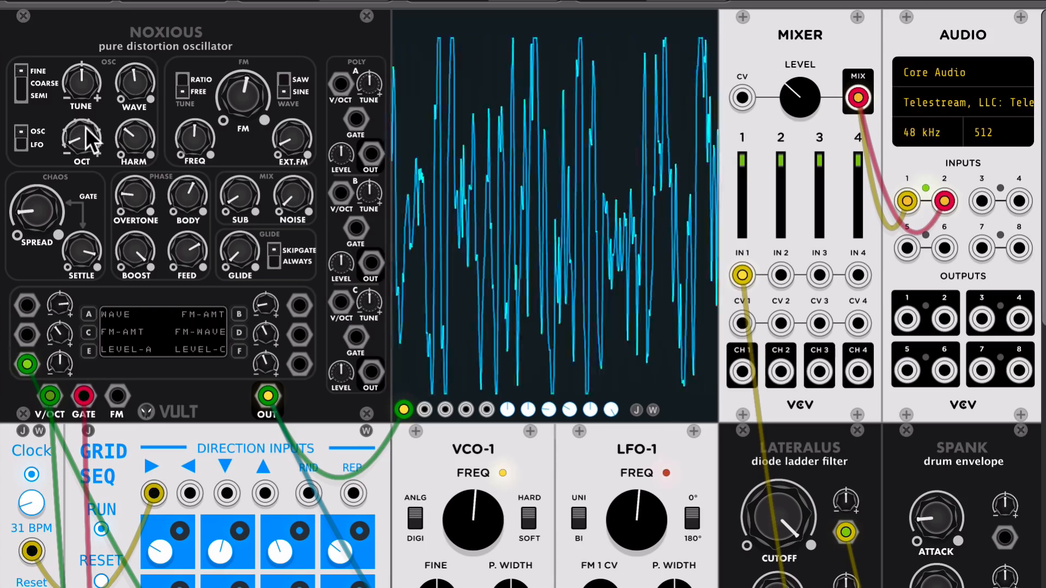
pyautogui.moveTo(86, 127); pyautogui.dragTo(86, 158)
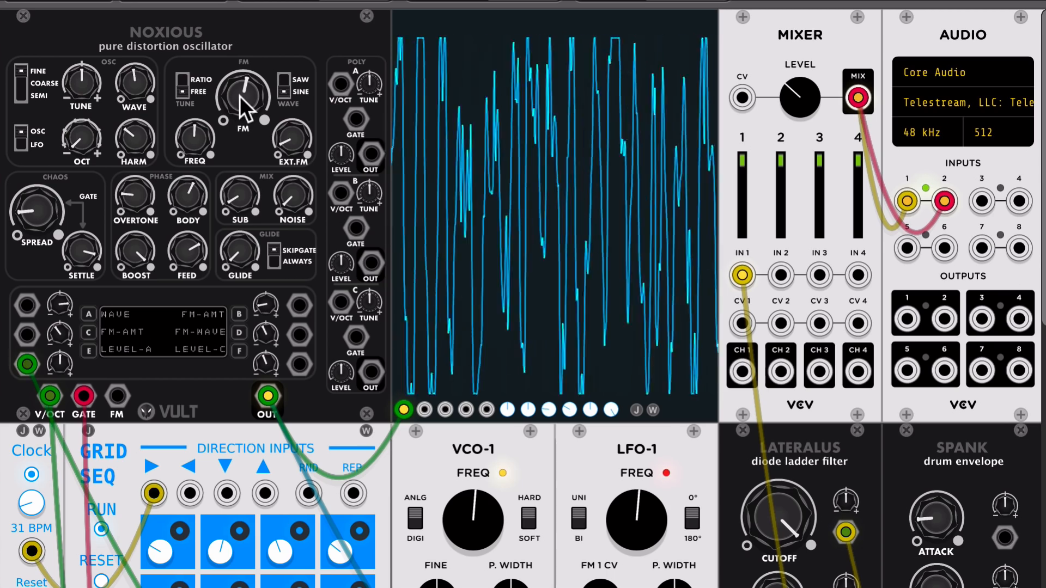
# Randomize all Noxious knobs and modulation assignments several more times to audition different sounds.
pyautogui.hotkey('ctrl', 'r')
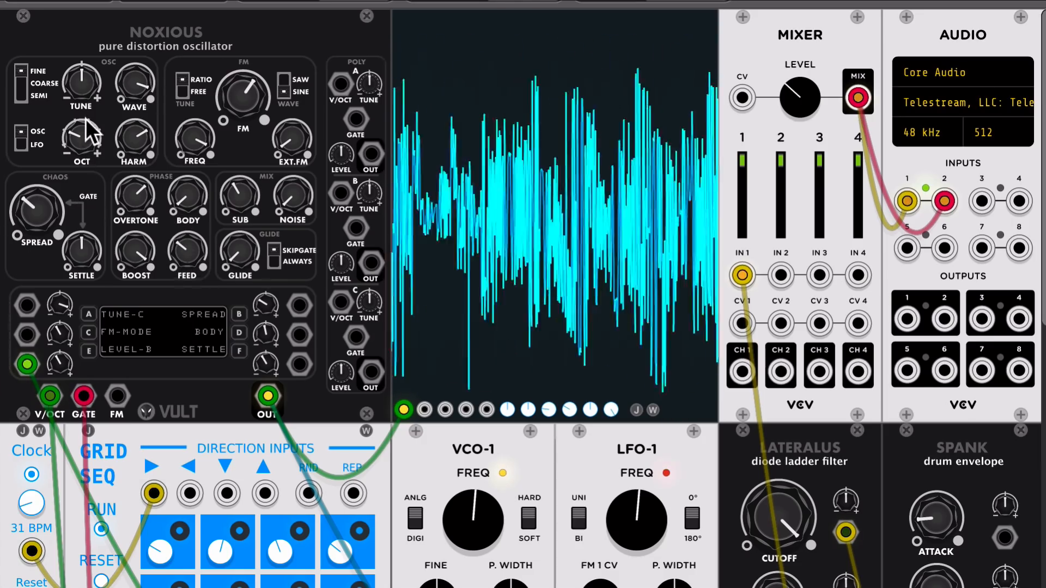
pyautogui.scroll(-3, 86, 119)
pyautogui.scroll(3, 87, 119)
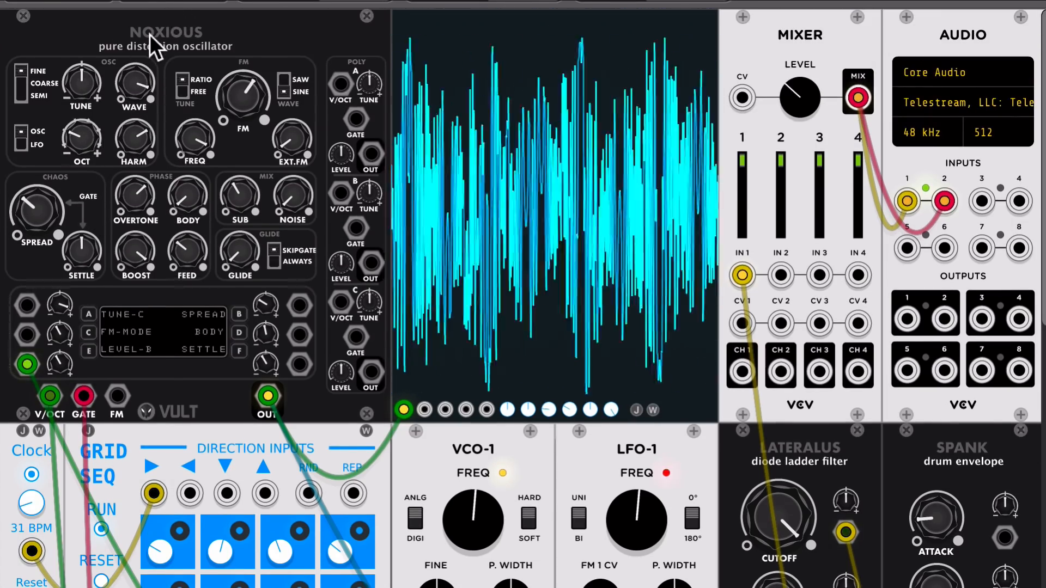
pyautogui.hotkey('ctrl', 'r')
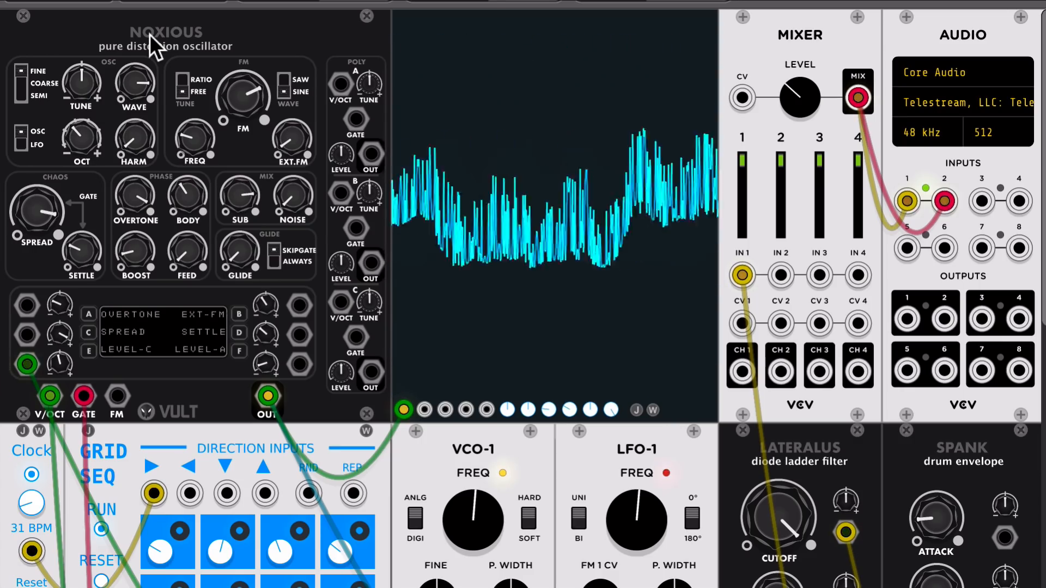
pyautogui.hotkey('ctrl', 'r')
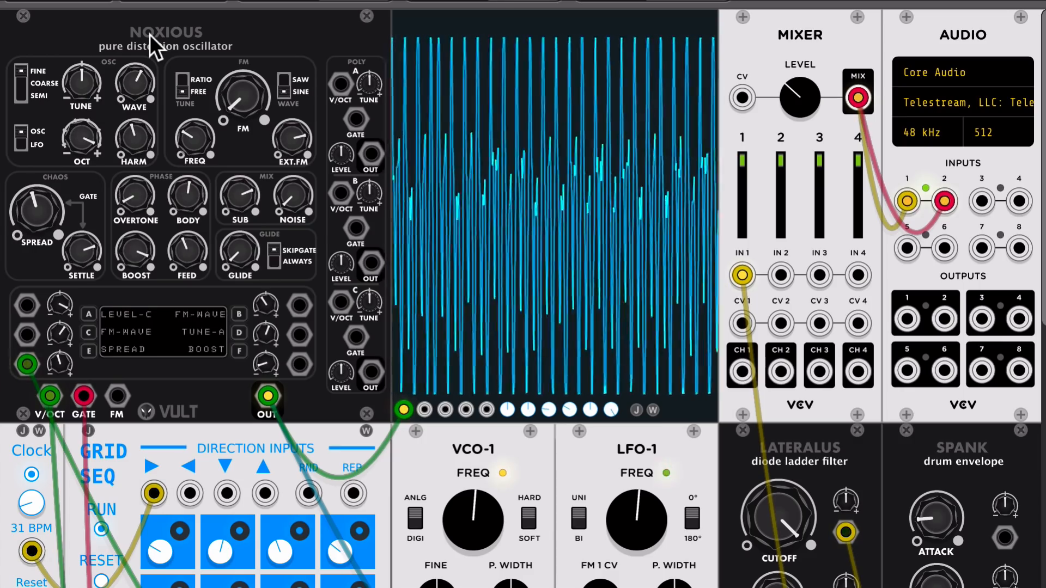
pyautogui.hotkey('ctrl', 'r')
# Initialize the Noxious knobs and raise OVERTONE to about ten o'clock and FEED to about nine o'clock.
pyautogui.hotkey('ctrl', 'r')
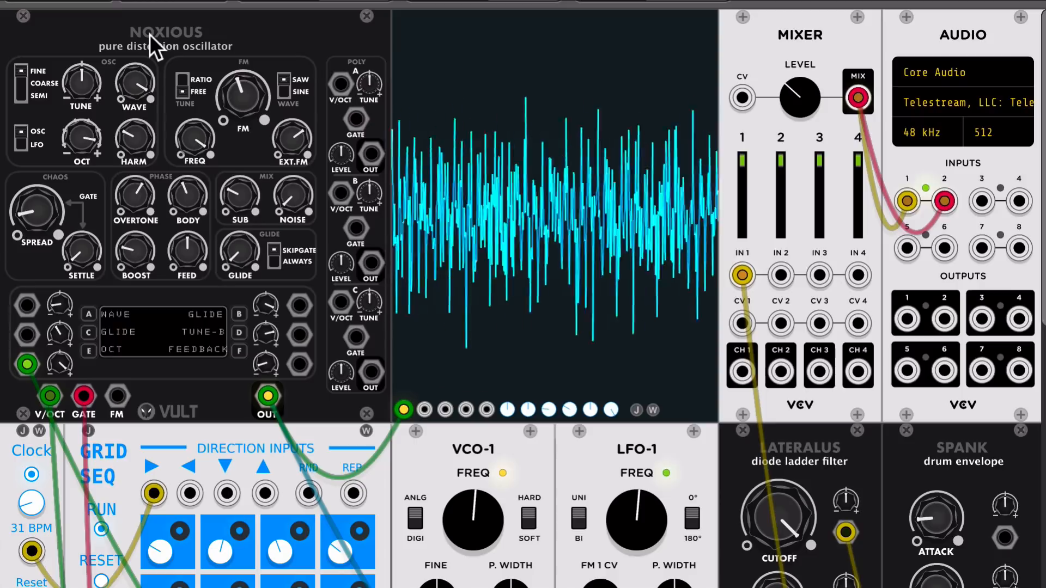
pyautogui.hotkey('ctrl', 'r')
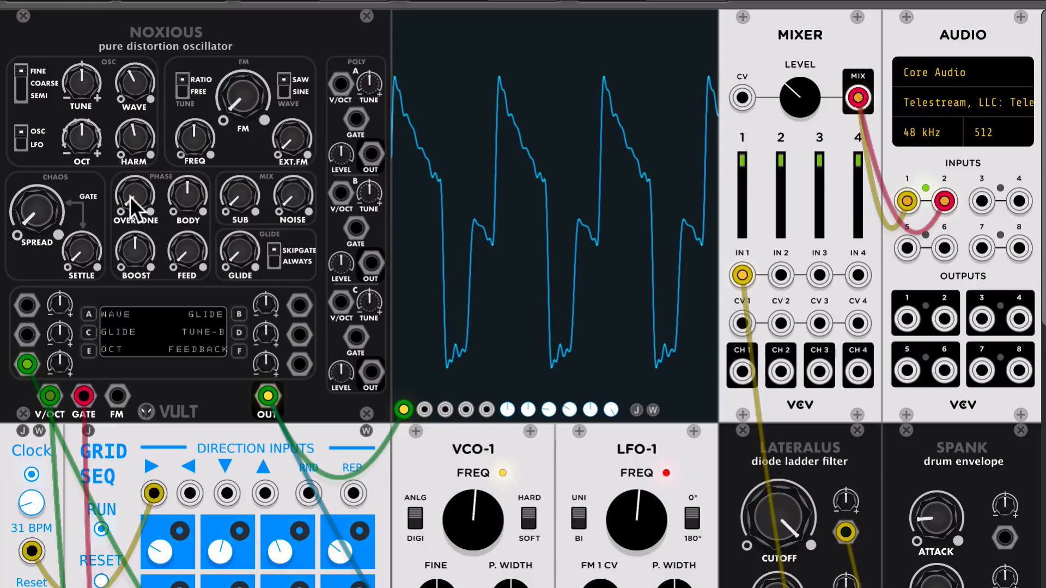
pyautogui.moveTo(130, 196); pyautogui.dragTo(186, 212)
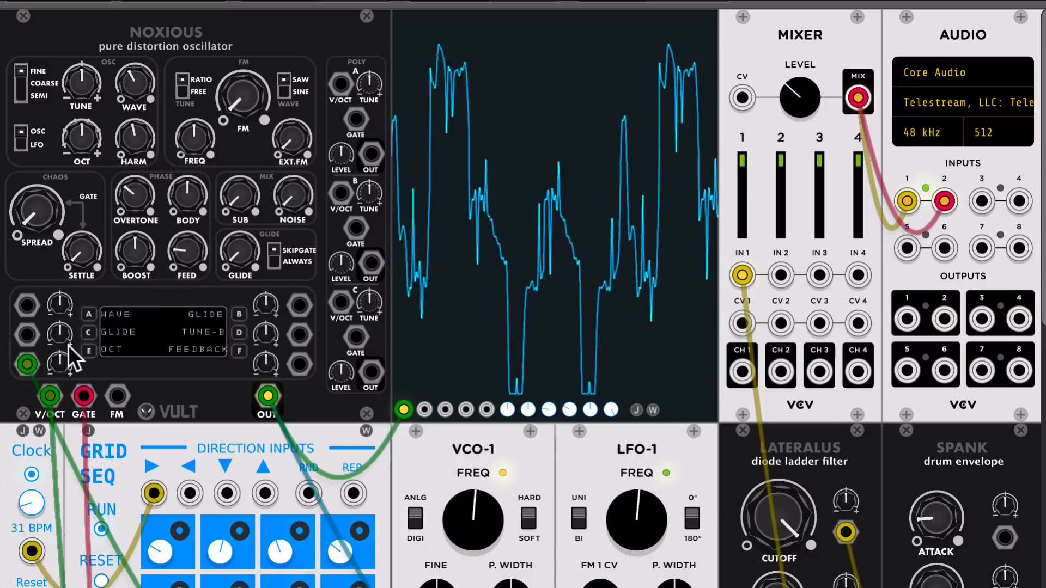
# Assign modulation slot E to BOOST with its amount at about three o'clock, and raise BOOST to about one o'clock.
pyautogui.click(87, 351)
pyautogui.moveTo(148, 252); pyautogui.dragTo(149, 248)
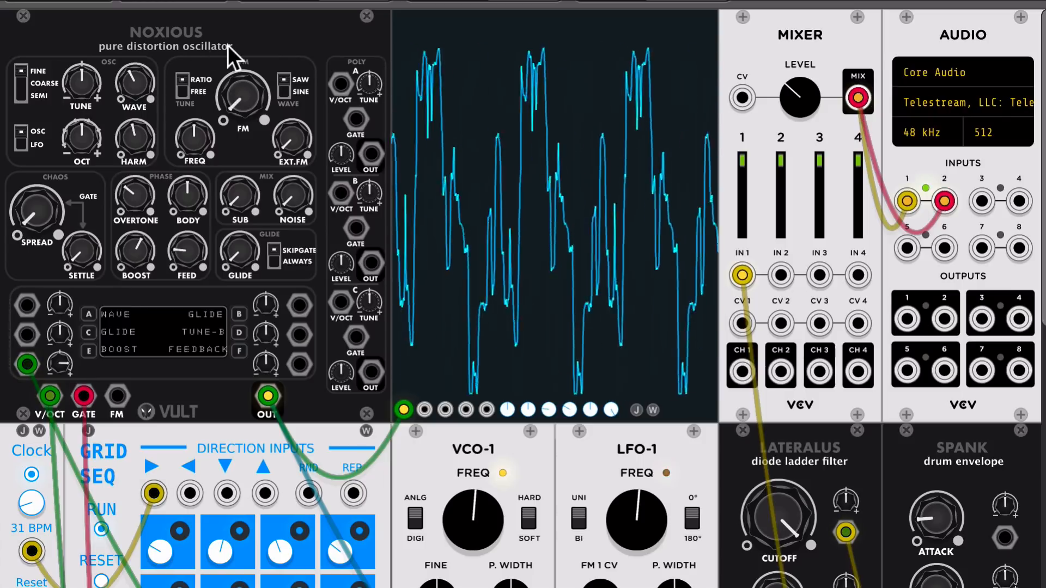
# Add the standard Noxious module from the Vult list to the empty rack space and delete it again.
pyautogui.hscroll(12, 228, 45)
pyautogui.scroll(-4, 227, 45)
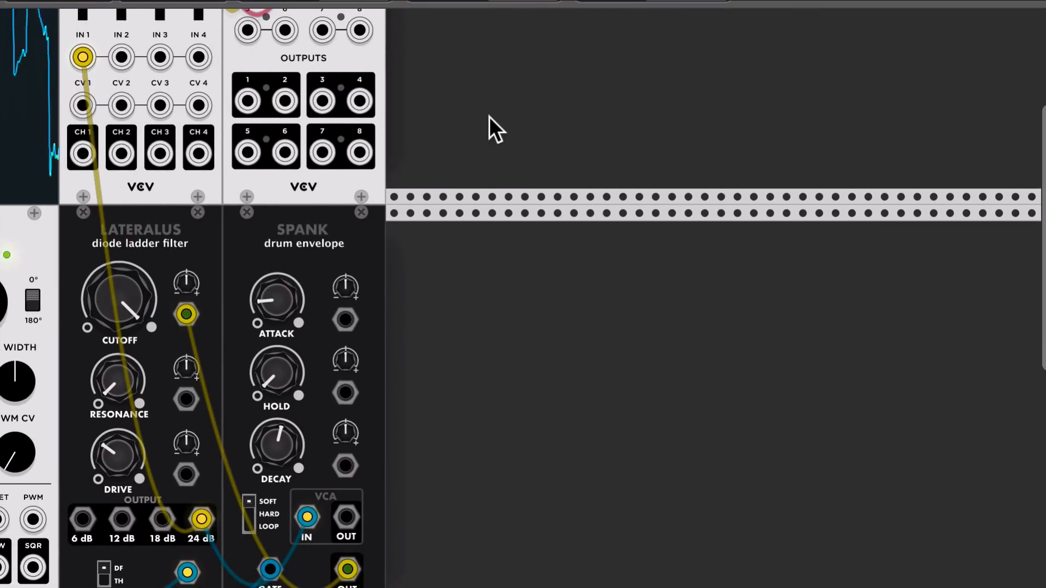
pyautogui.hscroll(9, 490, 117)
pyautogui.scroll(5, 489, 117)
pyautogui.rightClick(490, 117)
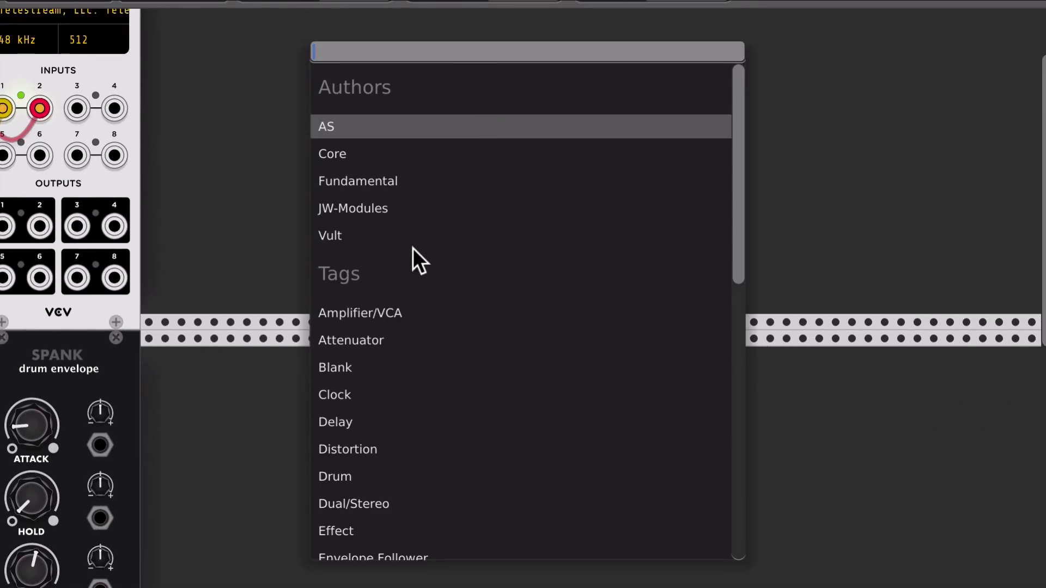
pyautogui.click(361, 243)
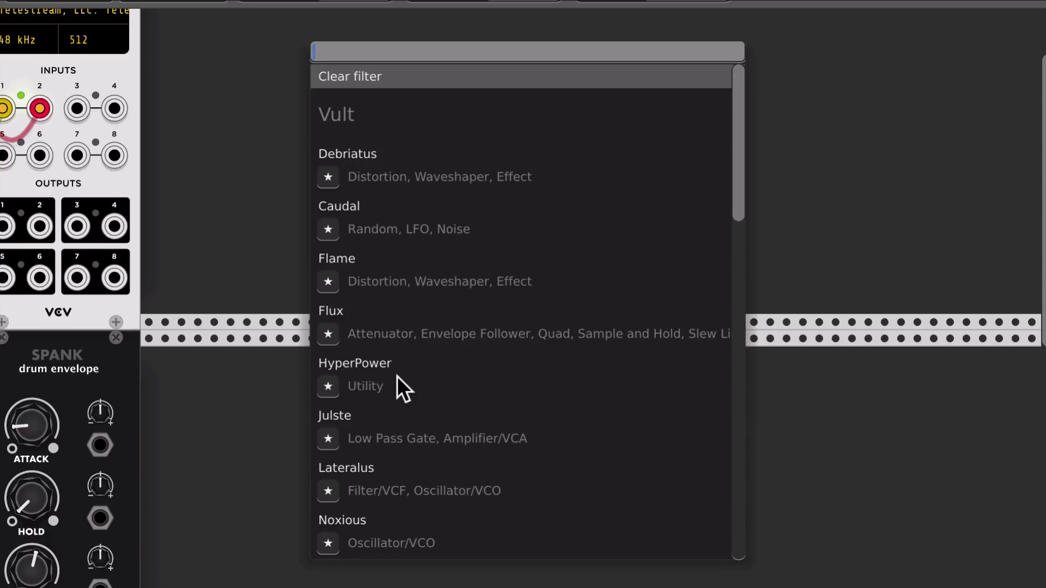
pyautogui.scroll(-12, 396, 376)
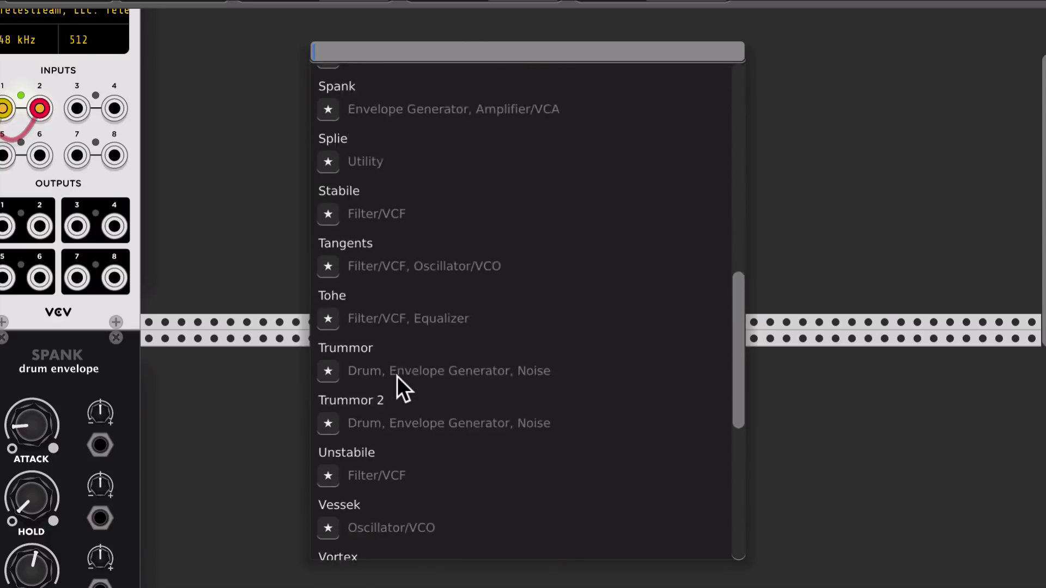
pyautogui.scroll(-3, 397, 376)
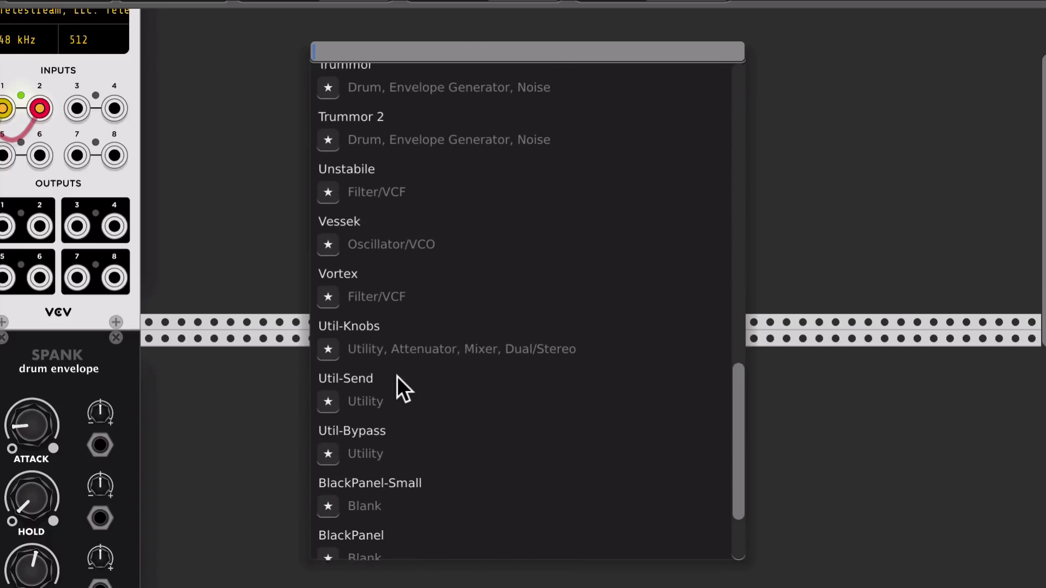
pyautogui.scroll(15, 397, 377)
pyautogui.scroll(-5, 393, 413)
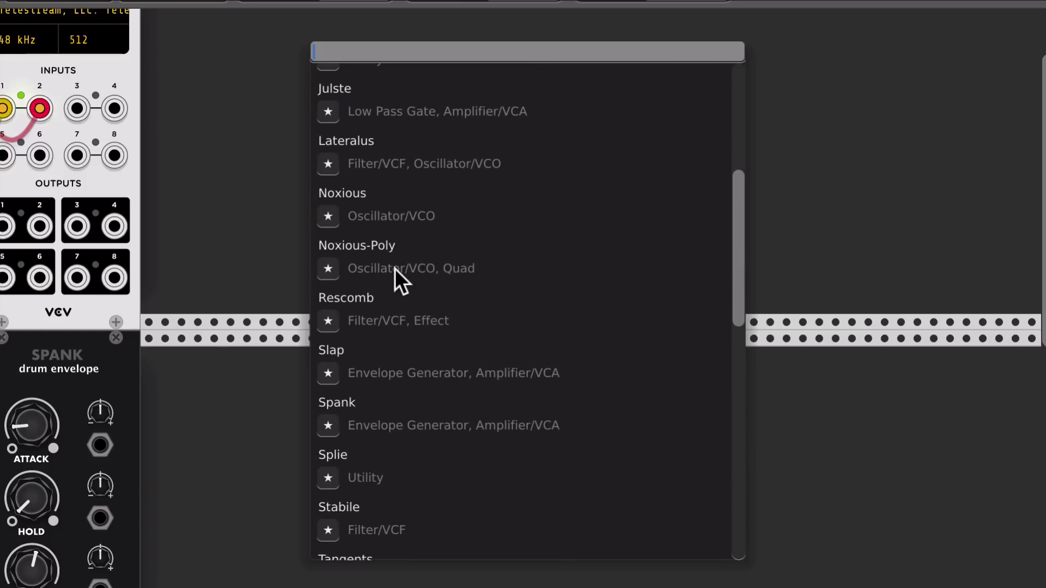
pyautogui.click(359, 208)
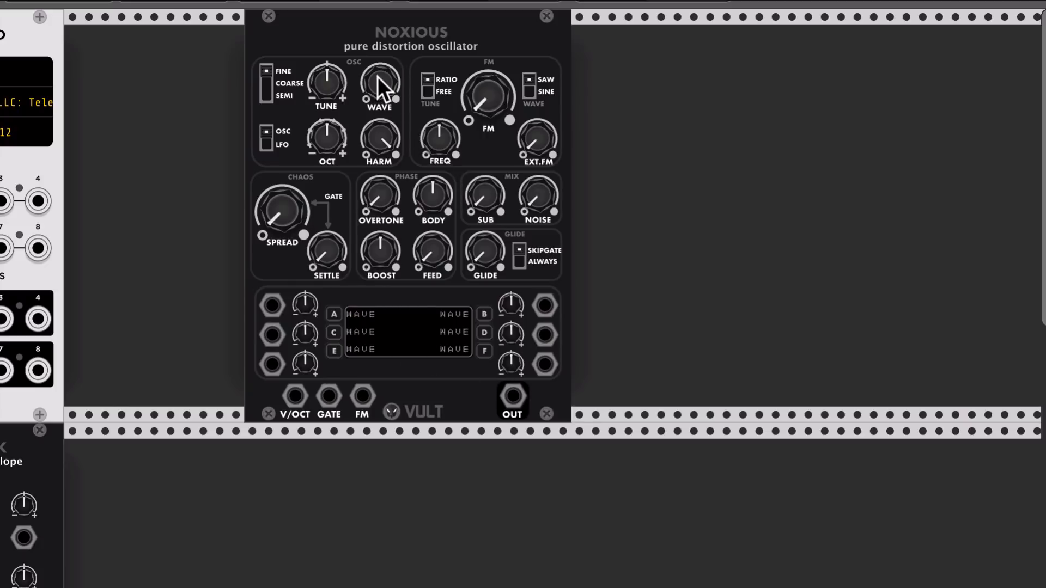
pyautogui.rightClick(397, 51)
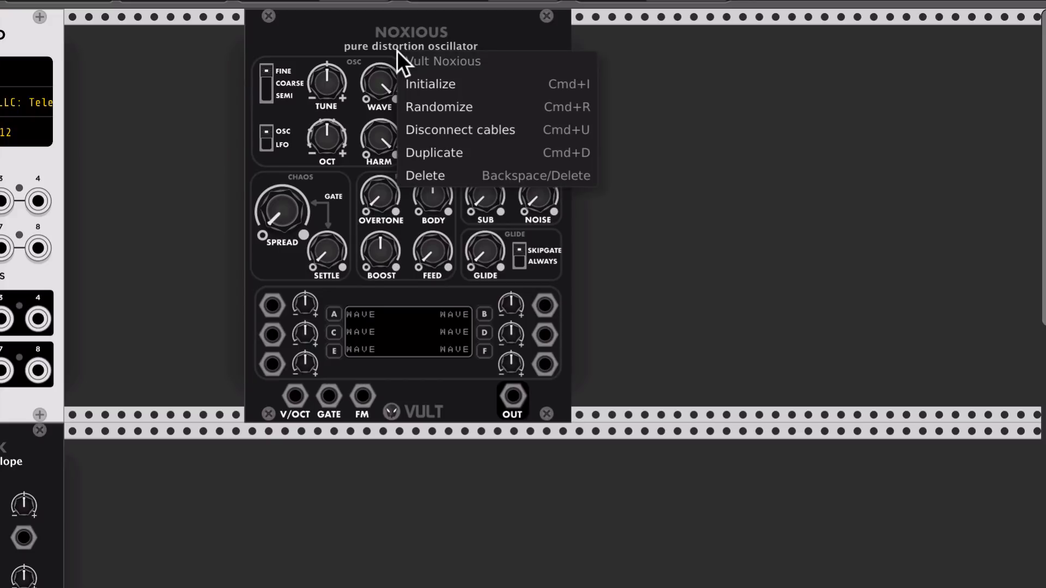
pyautogui.press('BackSpace')
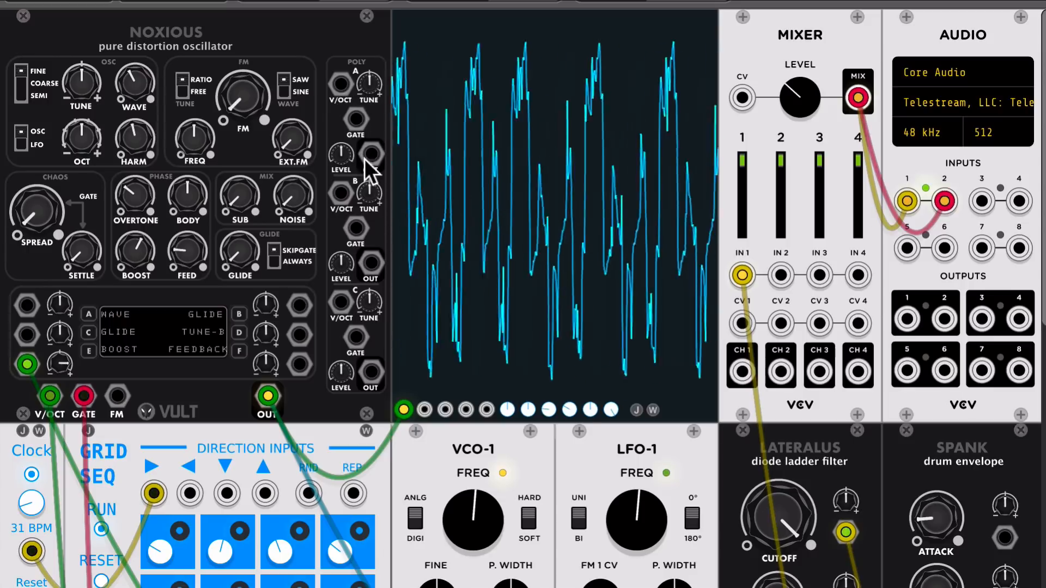
# Patch the V/OCT input of Noxious poly voice A to the Grid Seq's OUT.
pyautogui.scroll(-2, 343, 299)
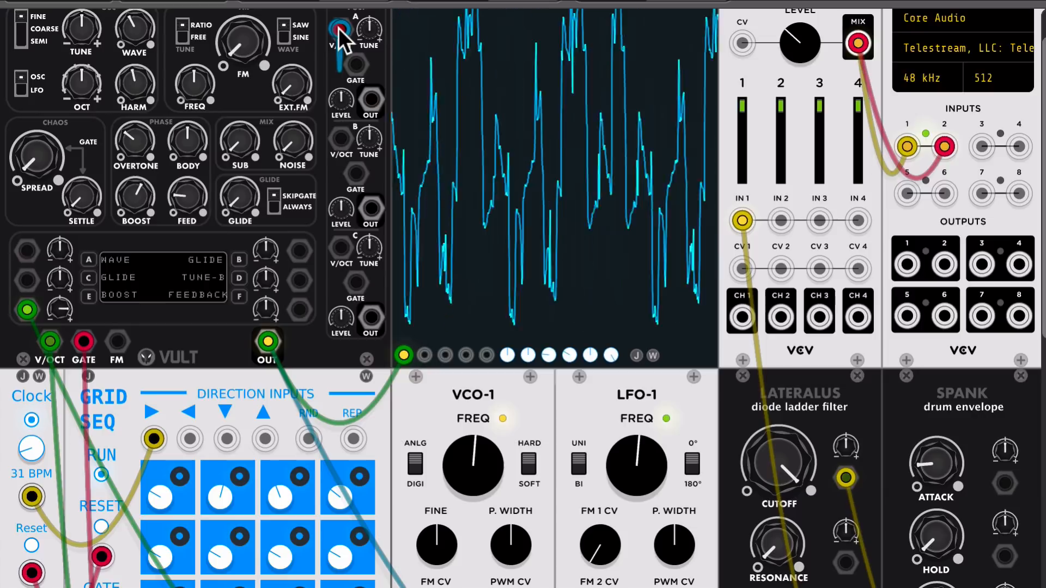
pyautogui.moveTo(342, 33); pyautogui.dragTo(102, 344)
pyautogui.scroll(12, 167, 229)
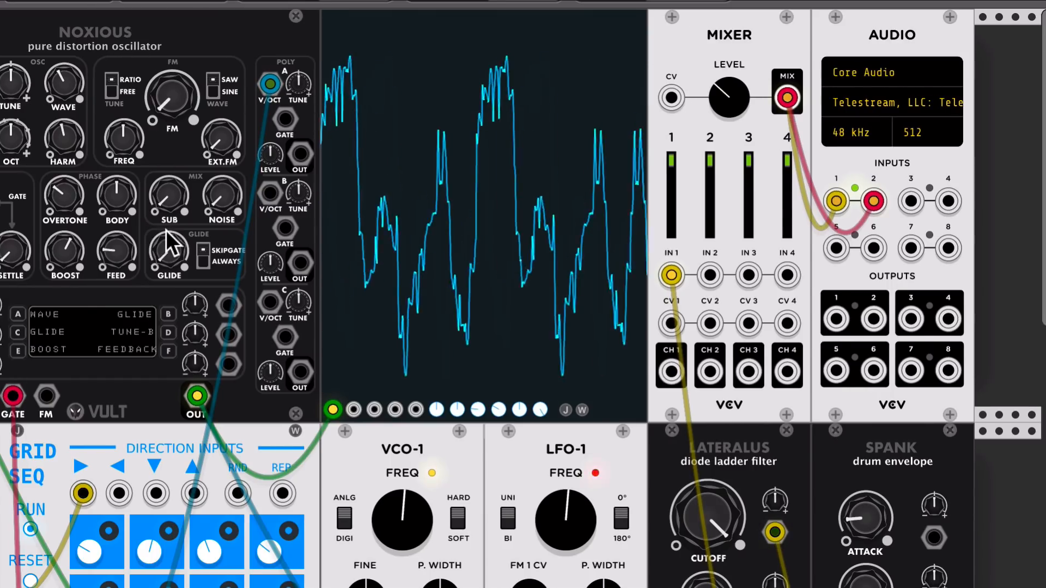
pyautogui.hscroll(-3, 166, 108)
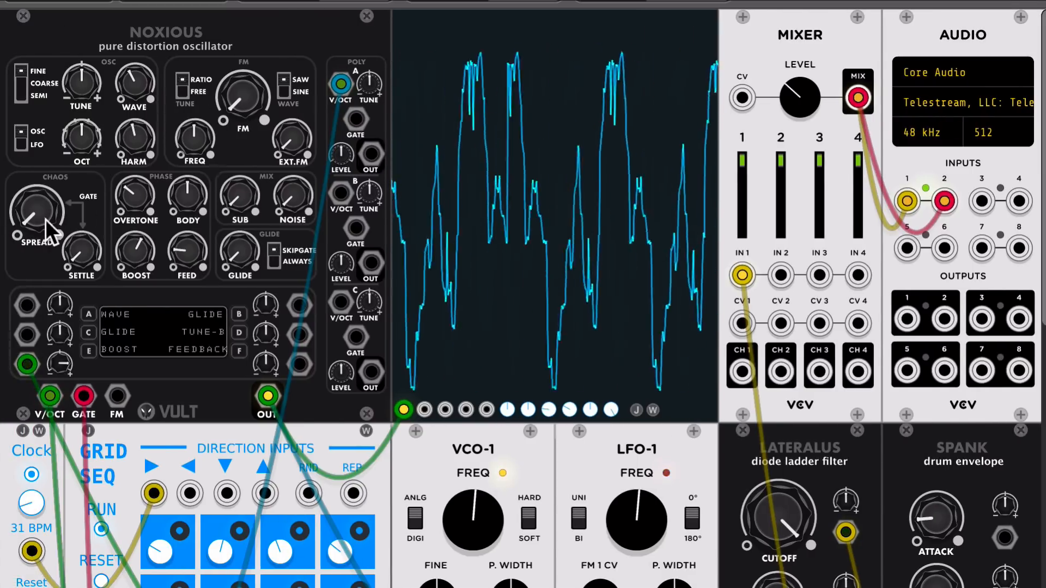
# Raise the Noxious SPREAD to about half past eleven and SETTLE to about three o'clock, with the tuning range on SEMI.
pyautogui.moveTo(45, 219); pyautogui.dragTo(45, 137)
pyautogui.moveTo(87, 246); pyautogui.dragTo(87, 165)
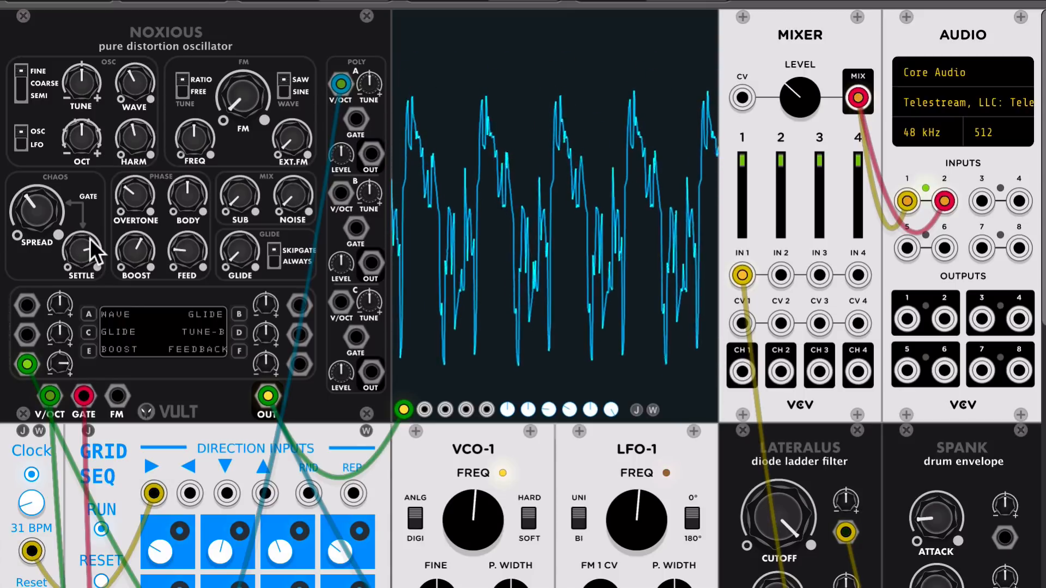
pyautogui.moveTo(90, 239); pyautogui.dragTo(90, 219)
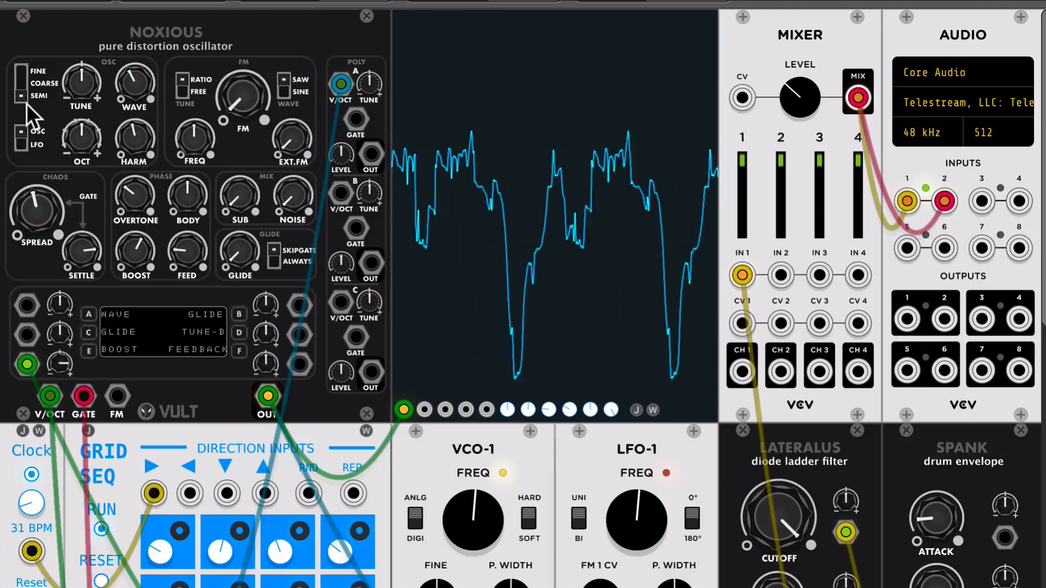
# Raise poly voice A's TUNE to about three o'clock and LEVEL to about two o'clock, with the B and C levels at minimum.
pyautogui.moveTo(372, 88); pyautogui.dragTo(372, 58)
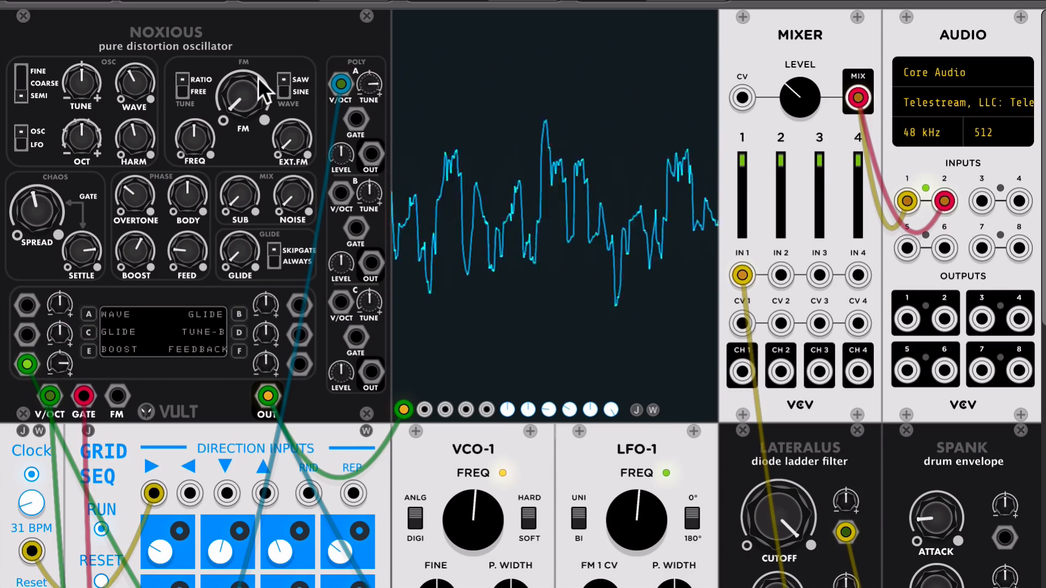
pyautogui.scroll(-3, 258, 78)
pyautogui.scroll(3, 259, 78)
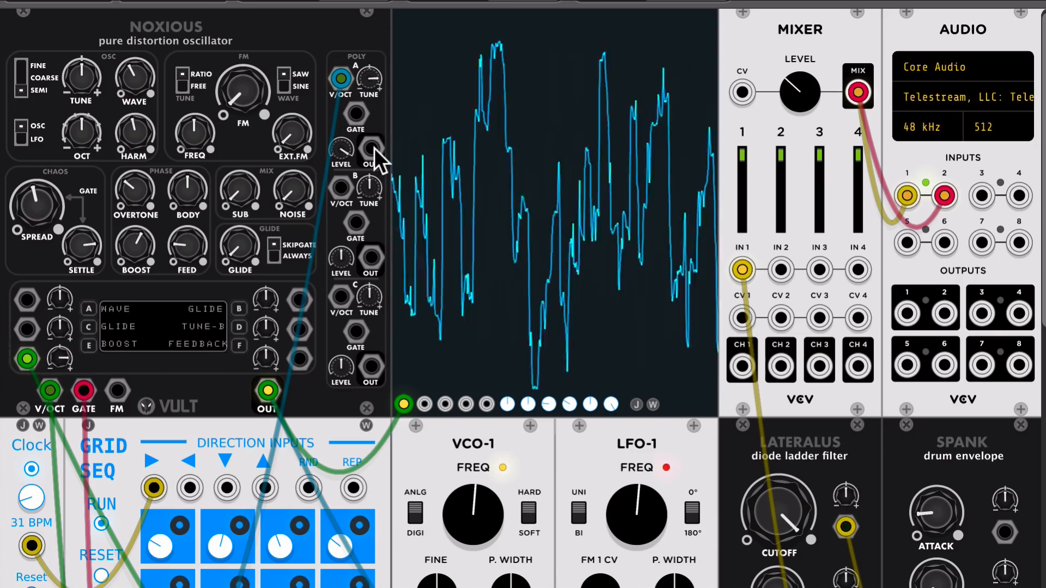
pyautogui.moveTo(375, 148); pyautogui.dragTo(344, 229)
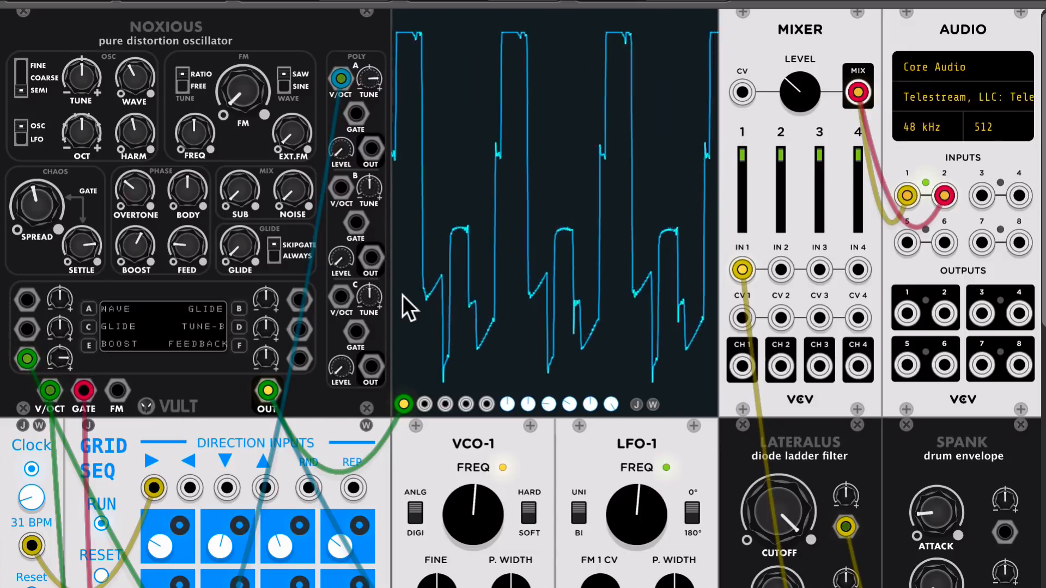
pyautogui.moveTo(345, 158); pyautogui.dragTo(345, 170)
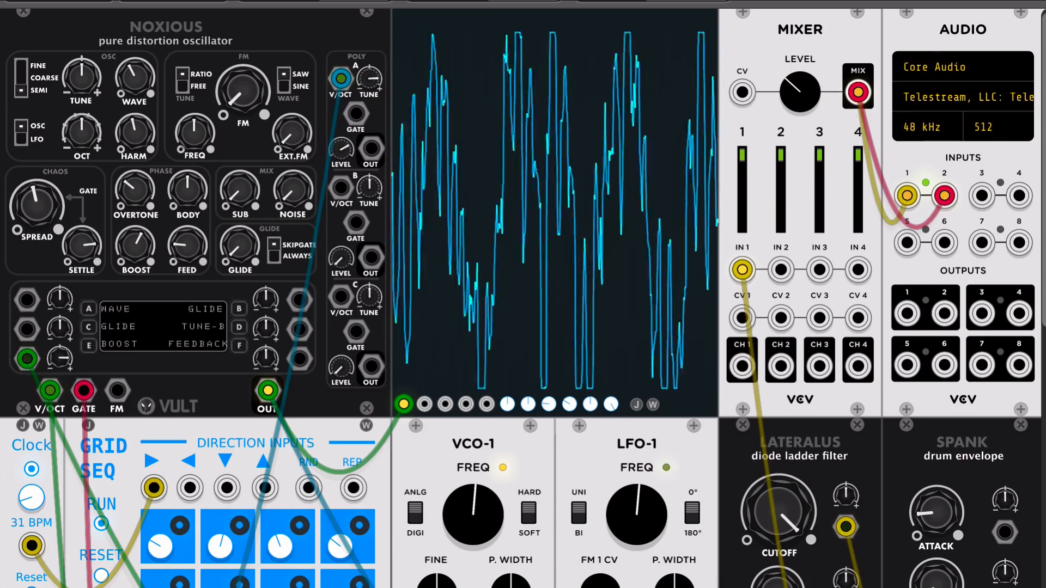
# Patch poly voice B's V/OCT input to the Grid Seq's OUT and raise its TUNE slightly above center.
pyautogui.moveTo(347, 185); pyautogui.dragTo(109, 419)
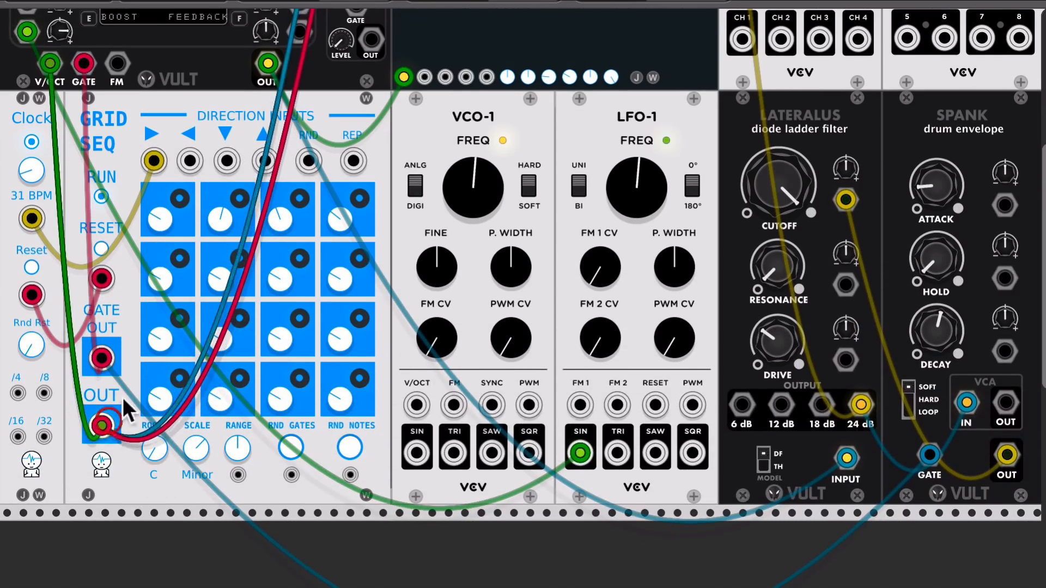
pyautogui.scroll(8, 216, 259)
pyautogui.moveTo(371, 194); pyautogui.dragTo(371, 187)
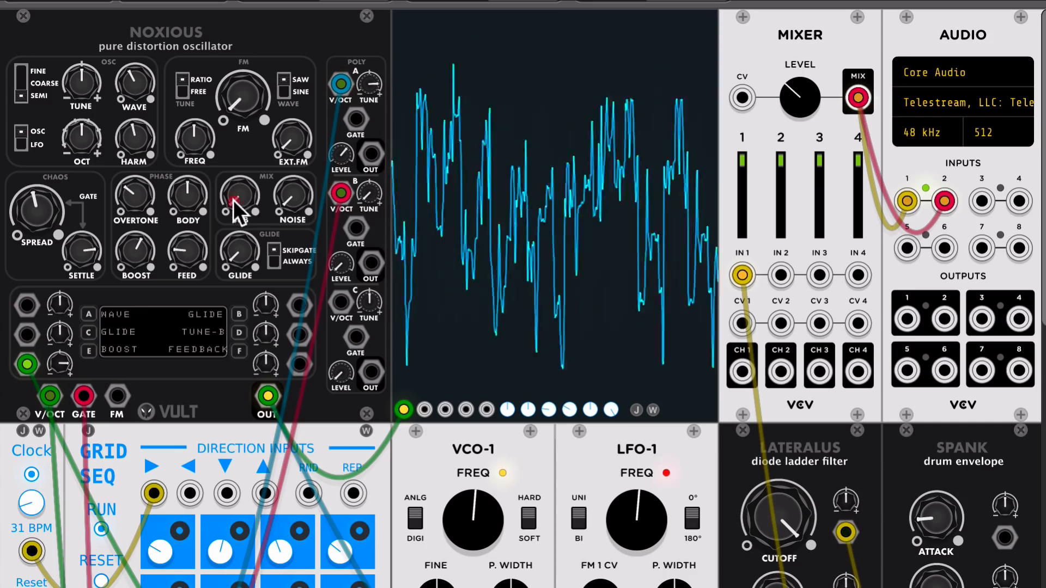
# Set WAVE to about four o'clock, HARM to about ten o'clock, SUB to about two o'clock, and NOISE and FM to about twelve o'clock.
pyautogui.moveTo(240, 206); pyautogui.dragTo(241, 190)
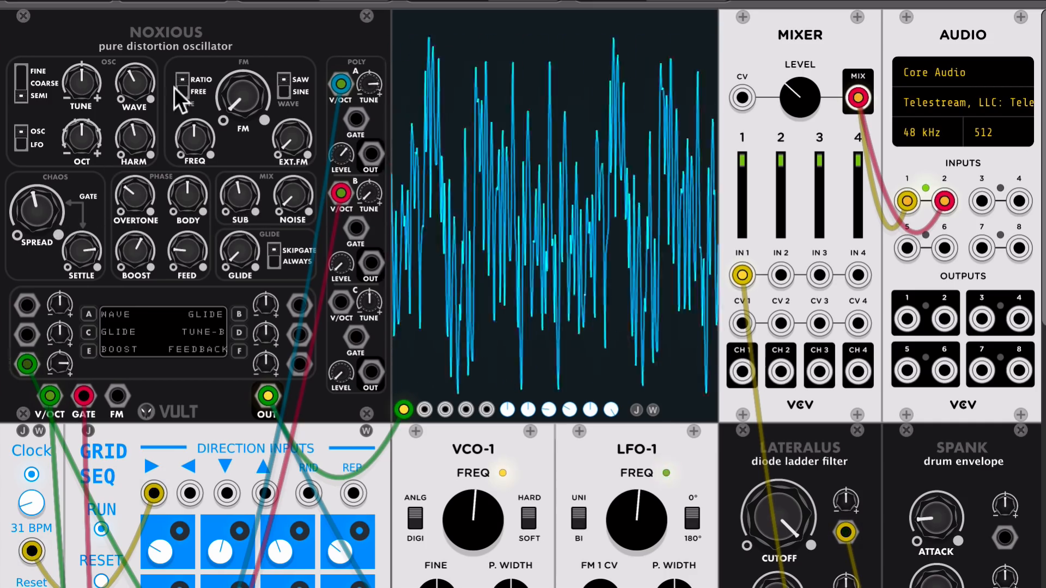
pyautogui.moveTo(135, 84); pyautogui.dragTo(135, 44)
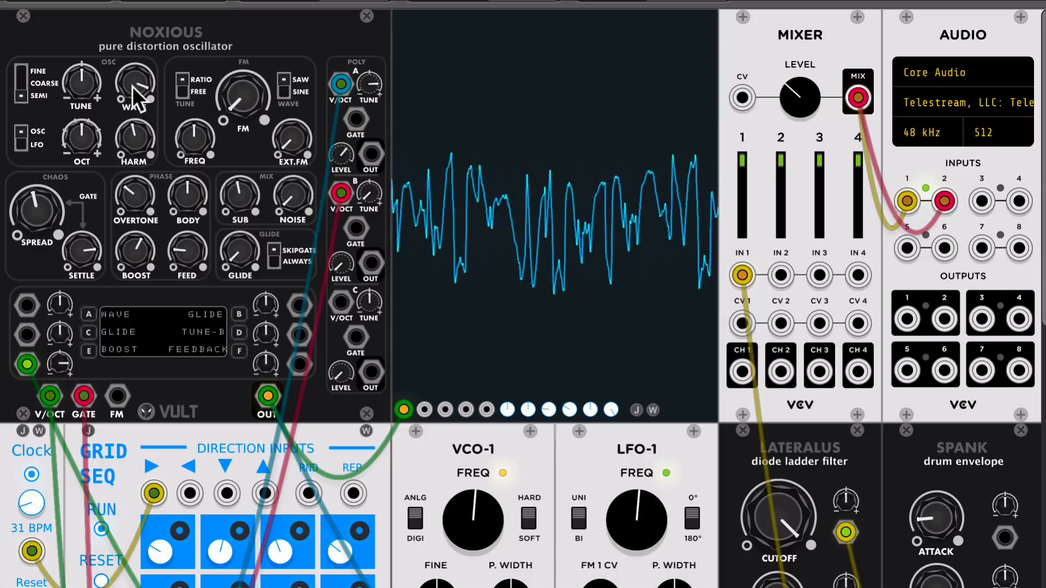
pyautogui.moveTo(135, 139); pyautogui.dragTo(135, 166)
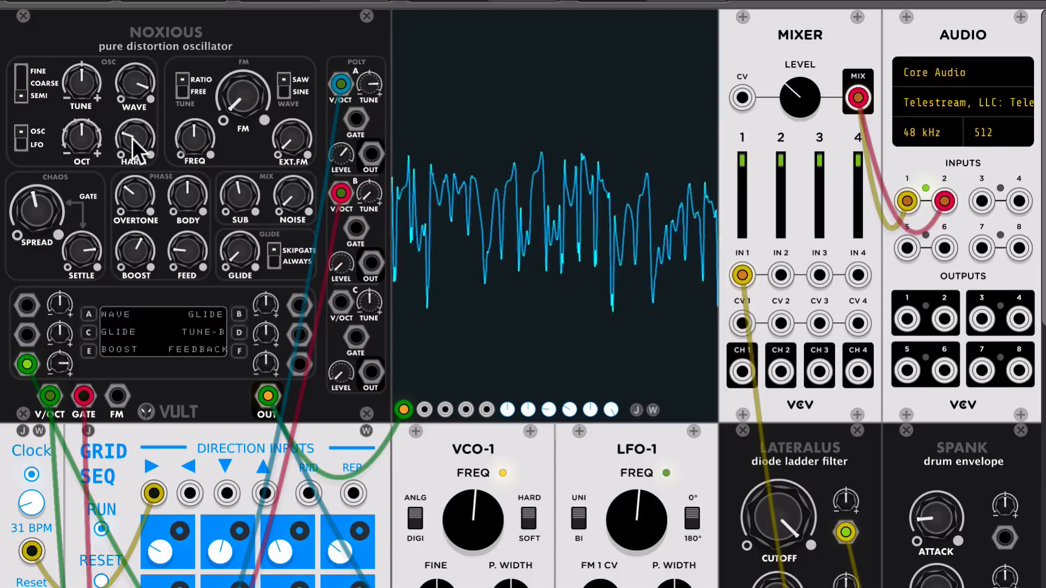
pyautogui.moveTo(296, 197)
pyautogui.mouseDown()
pyautogui.moveTo(295, 161)
pyautogui.moveTo(296, 179)
pyautogui.mouseUp()
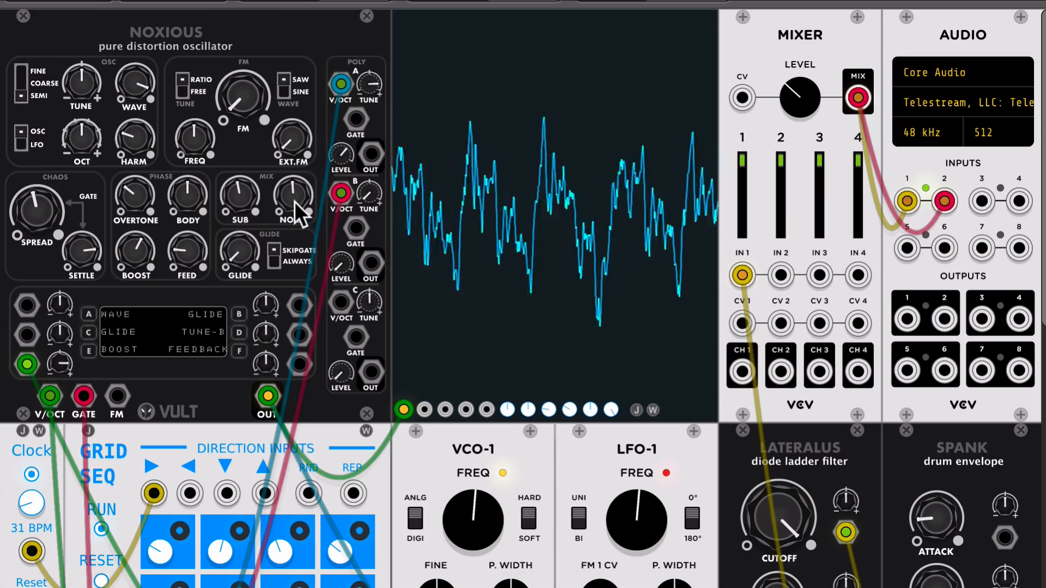
pyautogui.moveTo(244, 202); pyautogui.dragTo(245, 186)
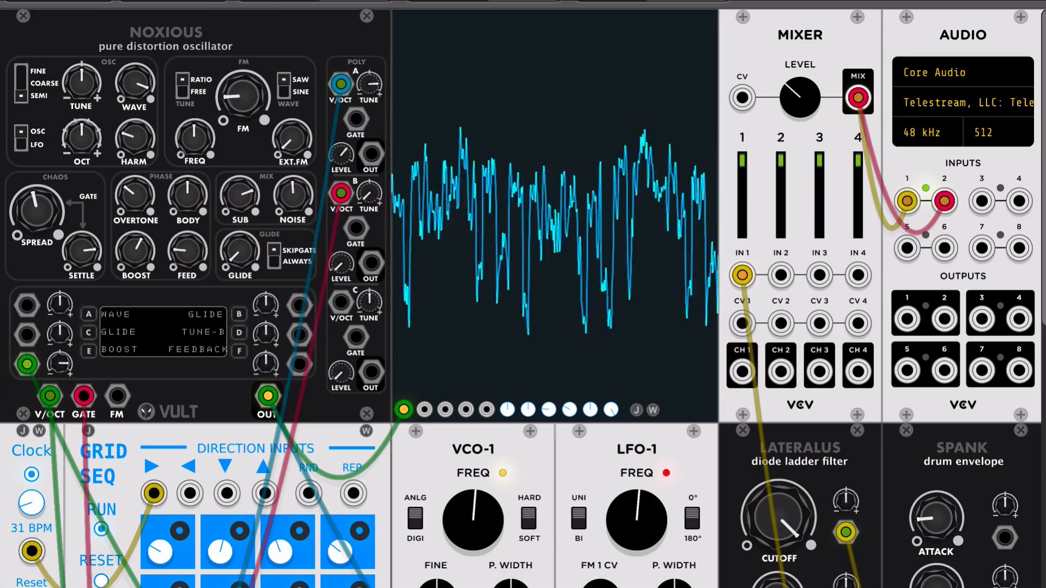
pyautogui.moveTo(243, 98); pyautogui.dragTo(243, 71)
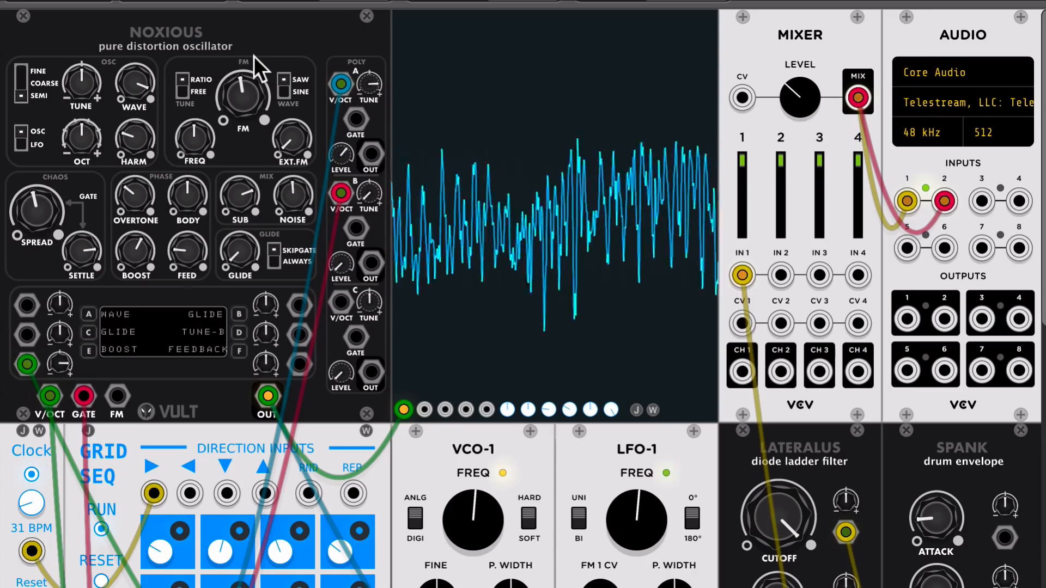
# Randomize the Noxious knobs and modulation assignments twice.
pyautogui.hotkey('ctrl', 'r')
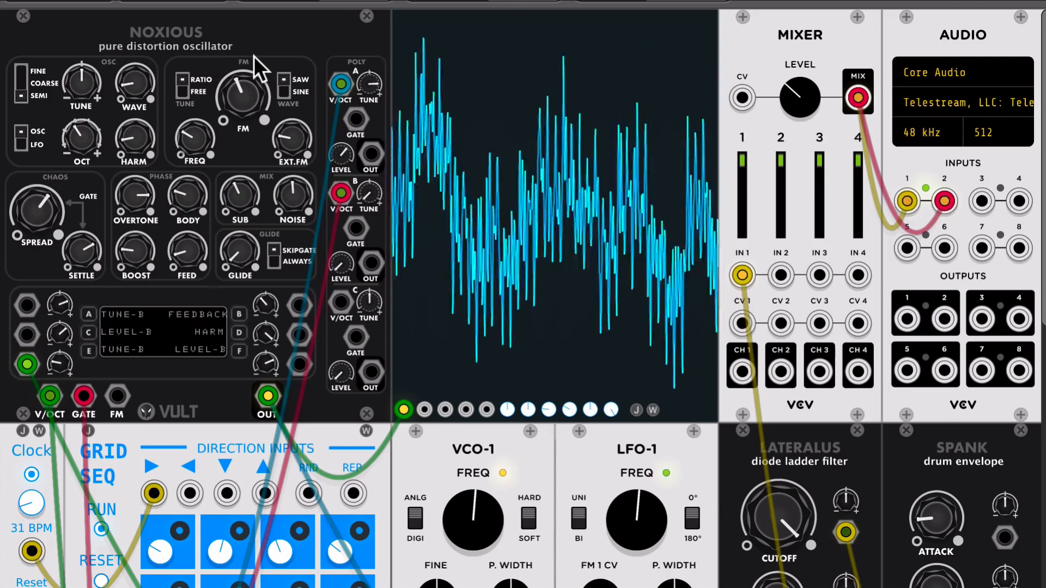
pyautogui.hotkey('ctrl', 'r')
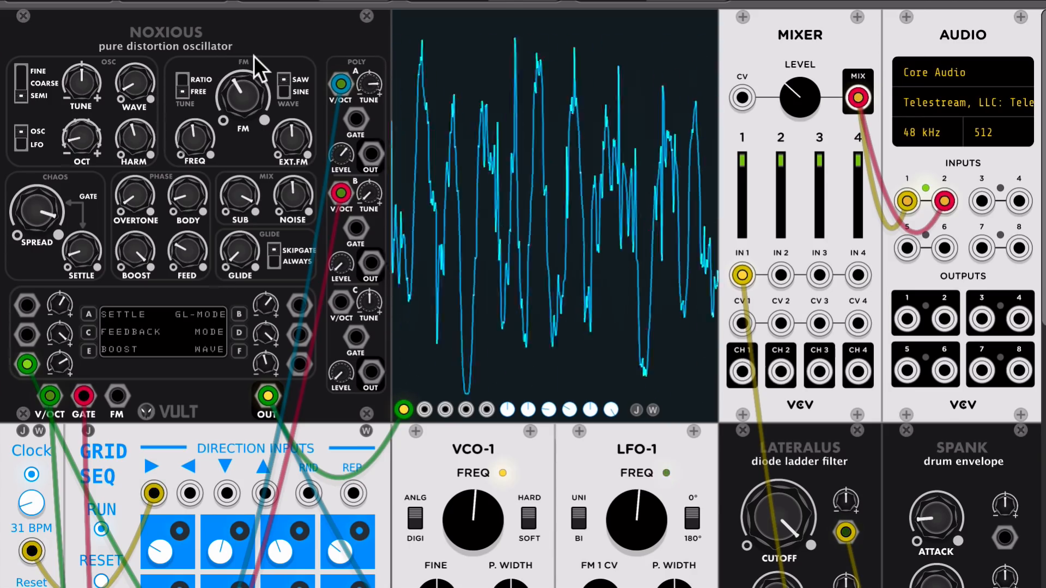
# Lower Lateralus CUTOFF to about eleven o'clock with its modulation at maximum, and raise Spank's HOLD to about eleven and DECAY to about three o'clock.
pyautogui.scroll(-5, 255, 56)
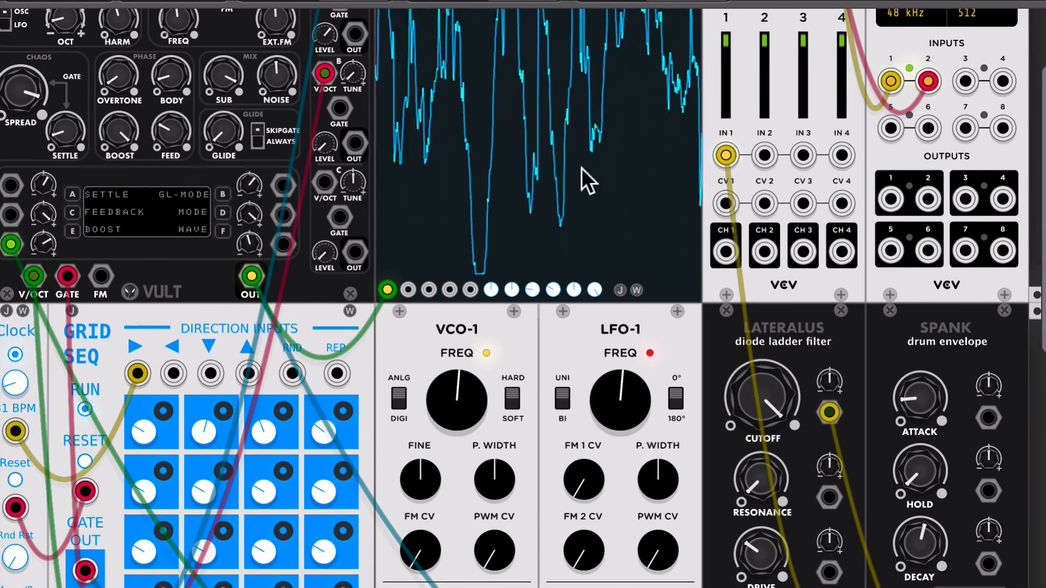
pyautogui.moveTo(807, 376); pyautogui.dragTo(807, 474)
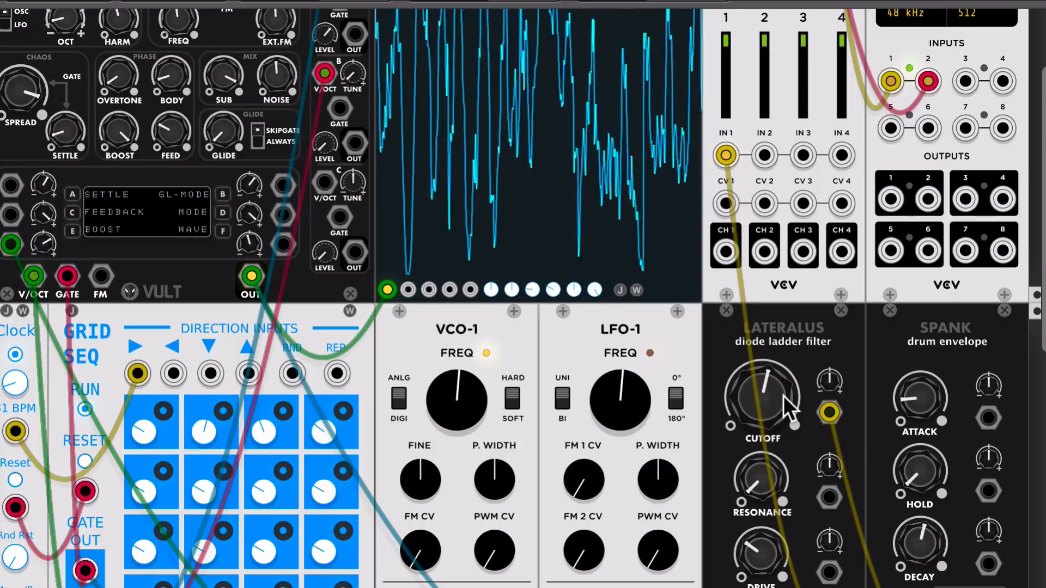
pyautogui.scroll(-5, 784, 396)
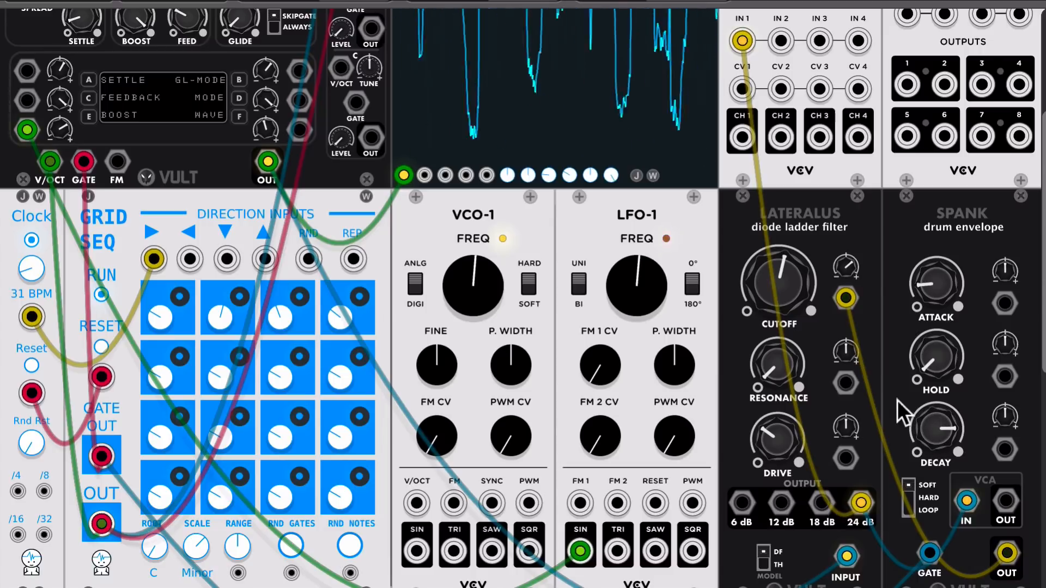
pyautogui.moveTo(788, 274); pyautogui.dragTo(789, 294)
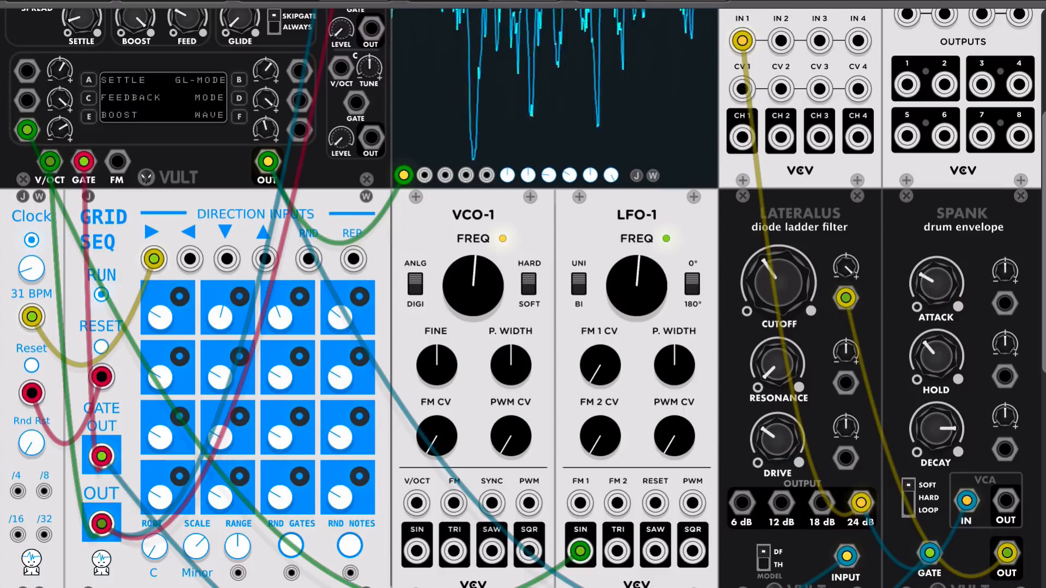
# Speed the clock up to 63 BPM, and slow it down to 16 BPM.
pyautogui.scroll(5, 610, 237)
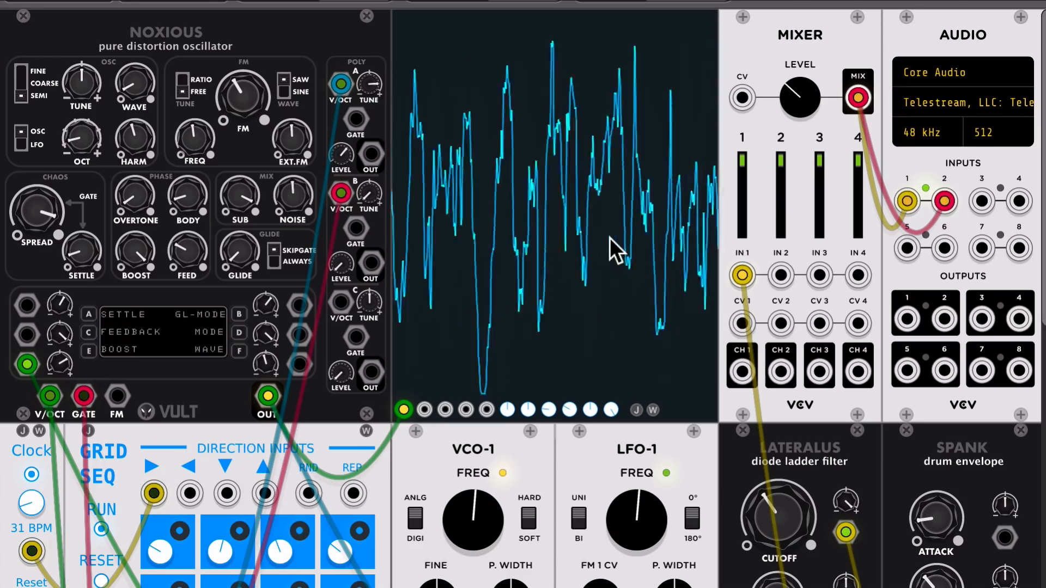
pyautogui.scroll(-1, 216, 385)
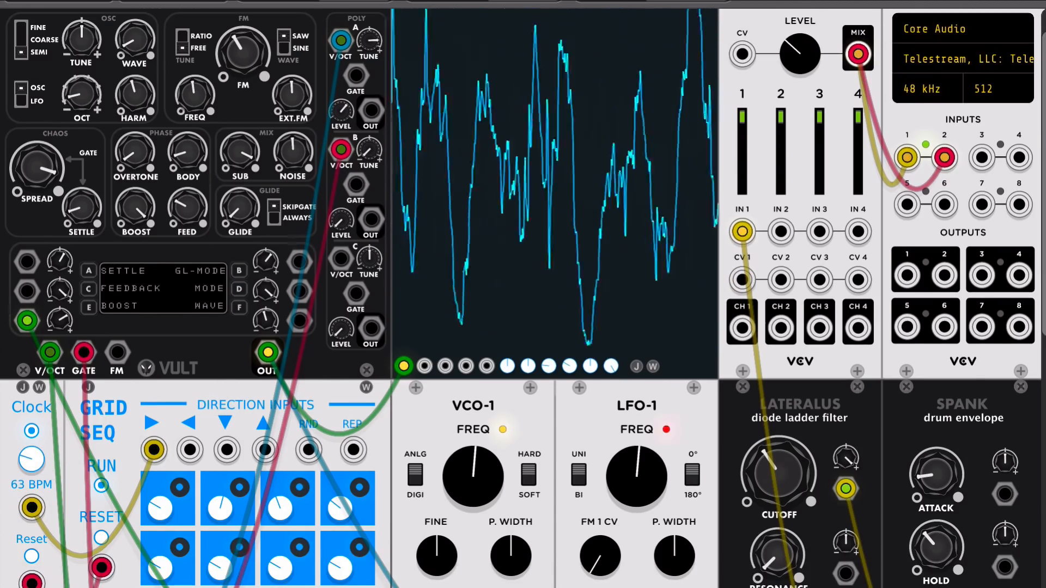
pyautogui.moveTo(40, 451); pyautogui.dragTo(40, 481)
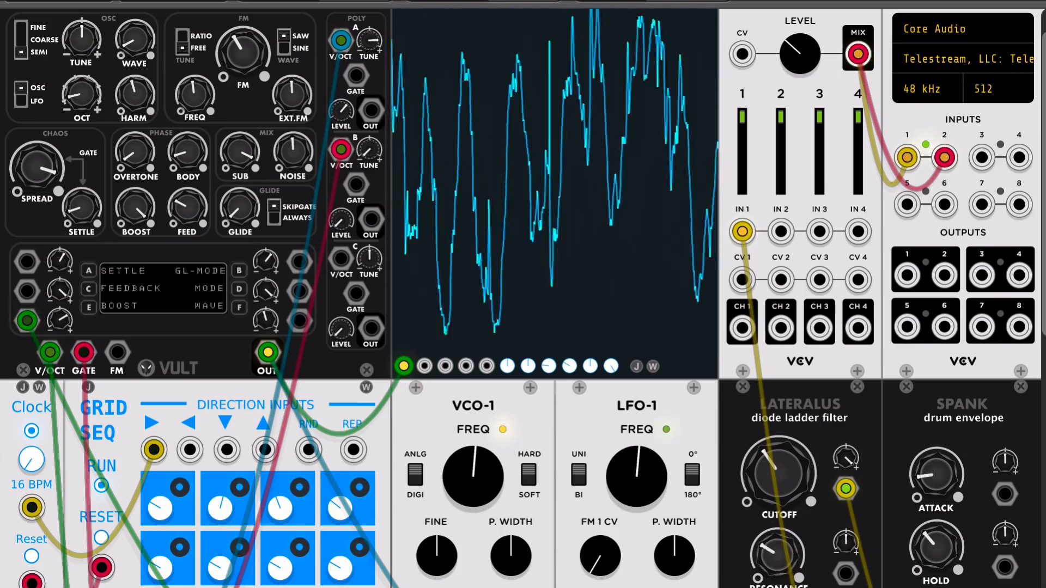
# Assign Noxious modulation slot E to OVERTONE and raise the slot's amount to about three o'clock.
pyautogui.scroll(-3, 421, 336)
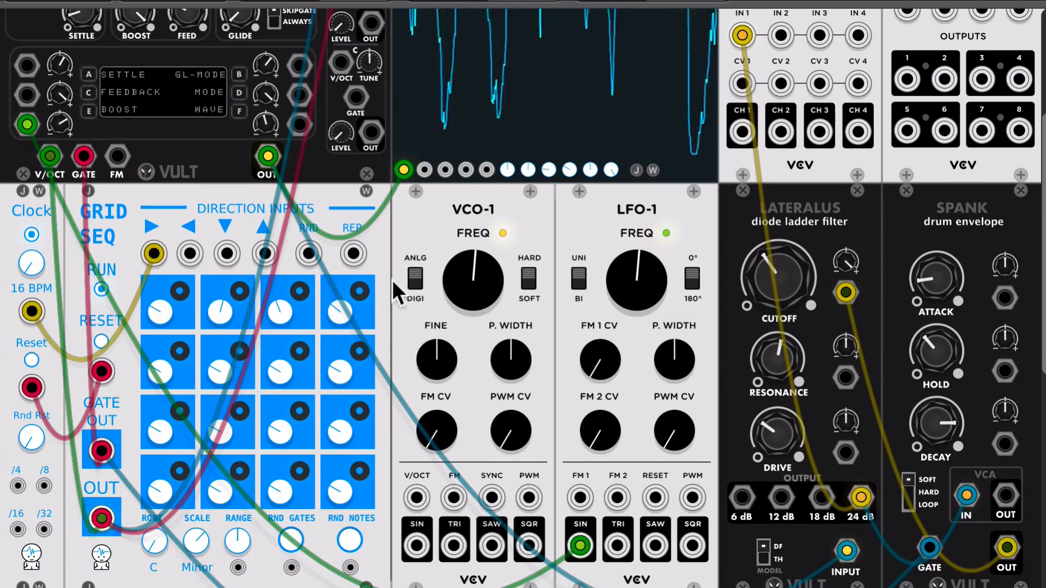
pyautogui.scroll(4, 107, 187)
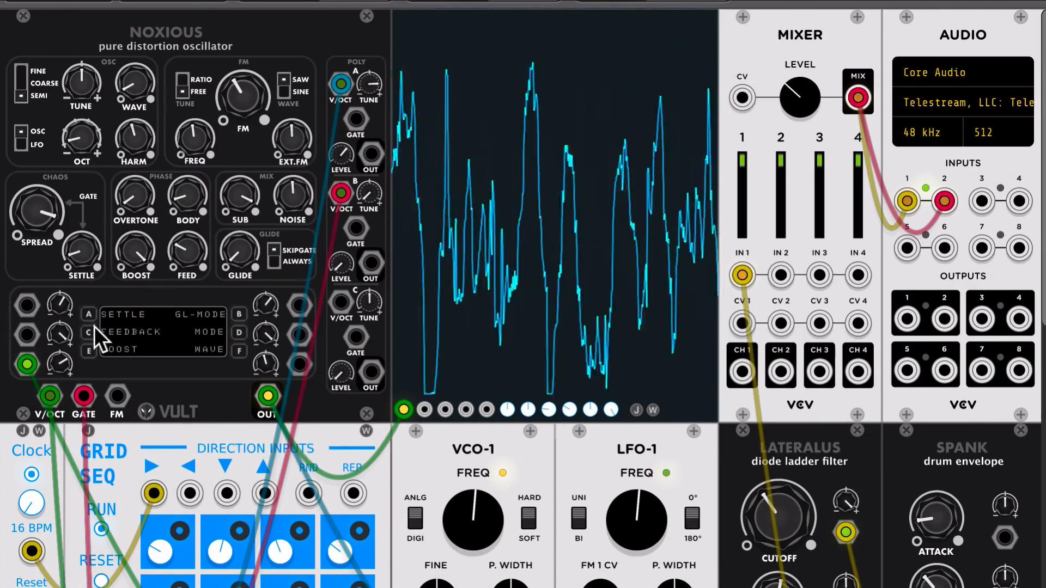
pyautogui.click(91, 353)
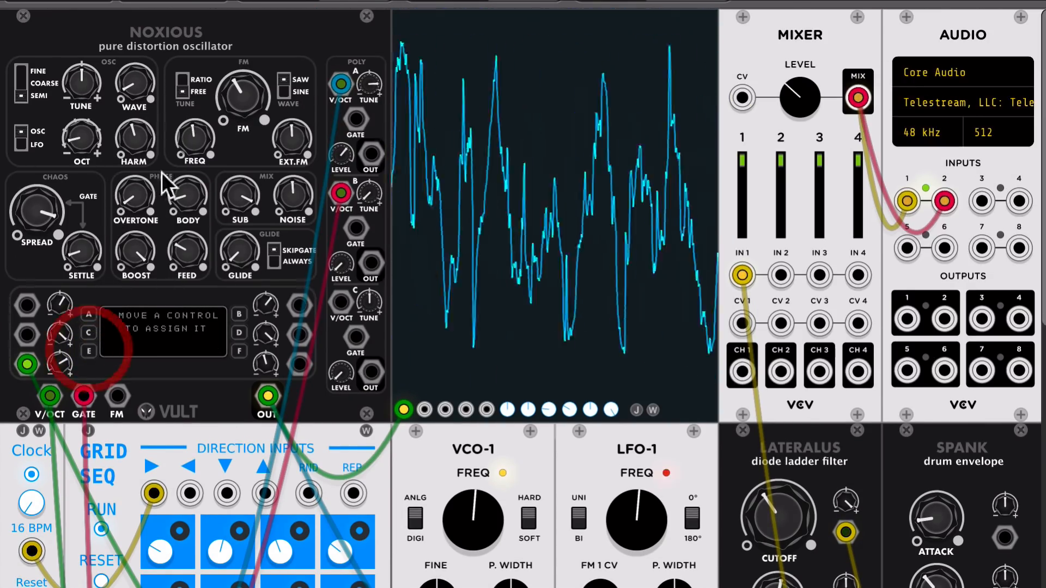
pyautogui.moveTo(138, 192); pyautogui.dragTo(137, 189)
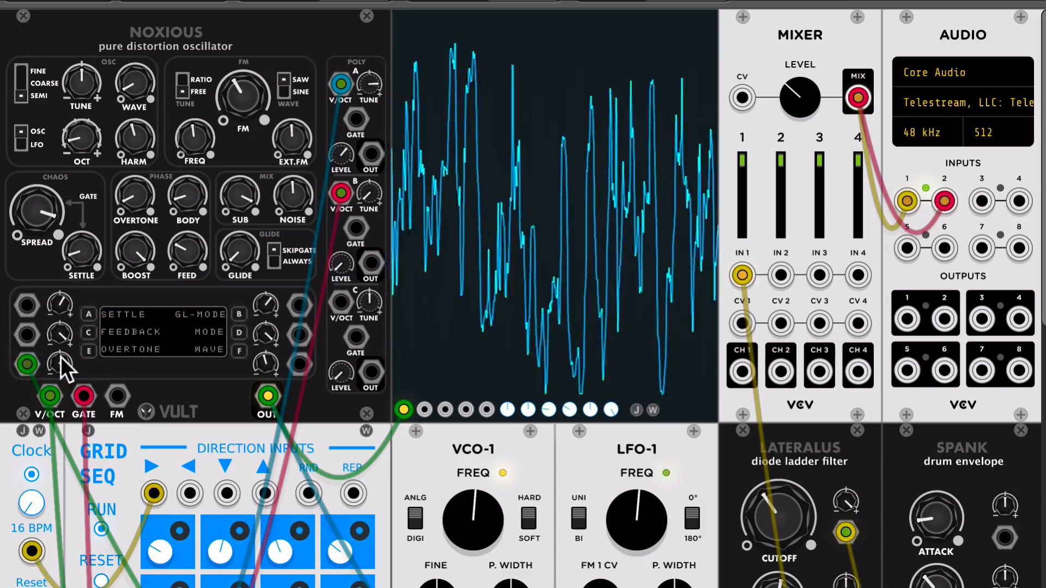
pyautogui.scroll(-5, 250, 360)
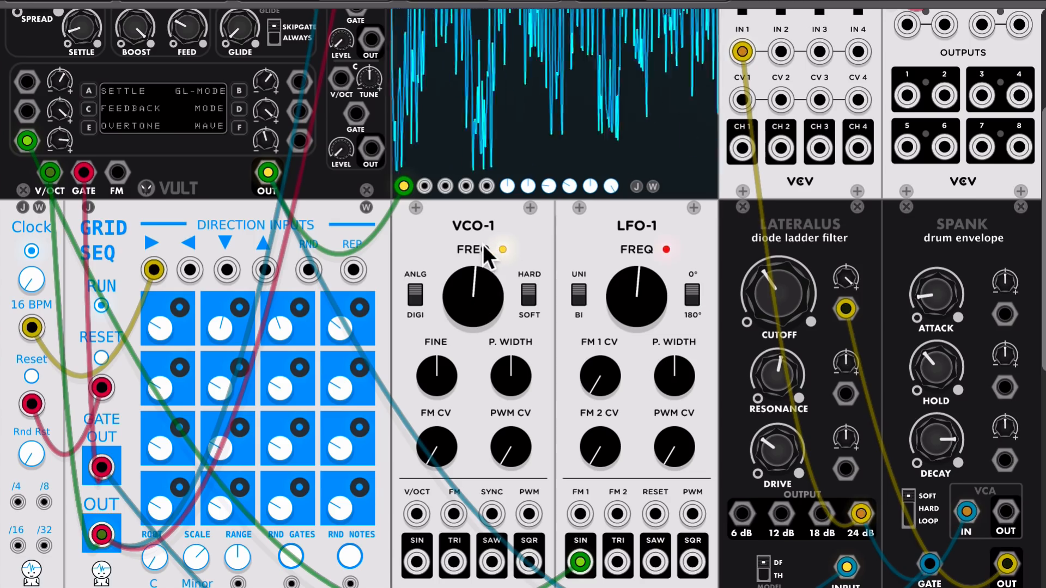
pyautogui.scroll(5, 369, 227)
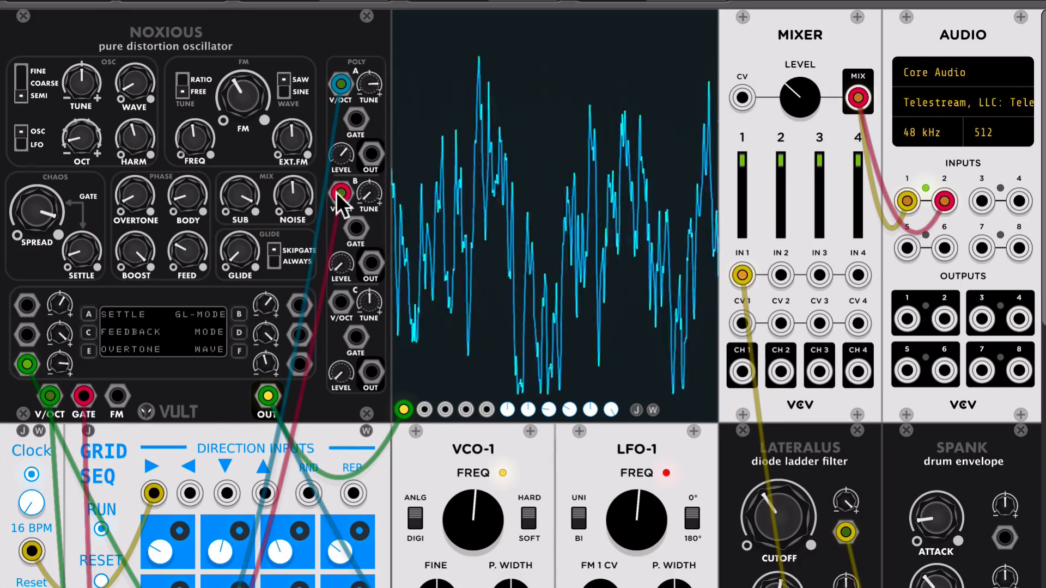
# Raise Lateralus CUTOFF to about one o'clock, and lower it to about ten o'clock.
pyautogui.moveTo(780, 518); pyautogui.dragTo(779, 489)
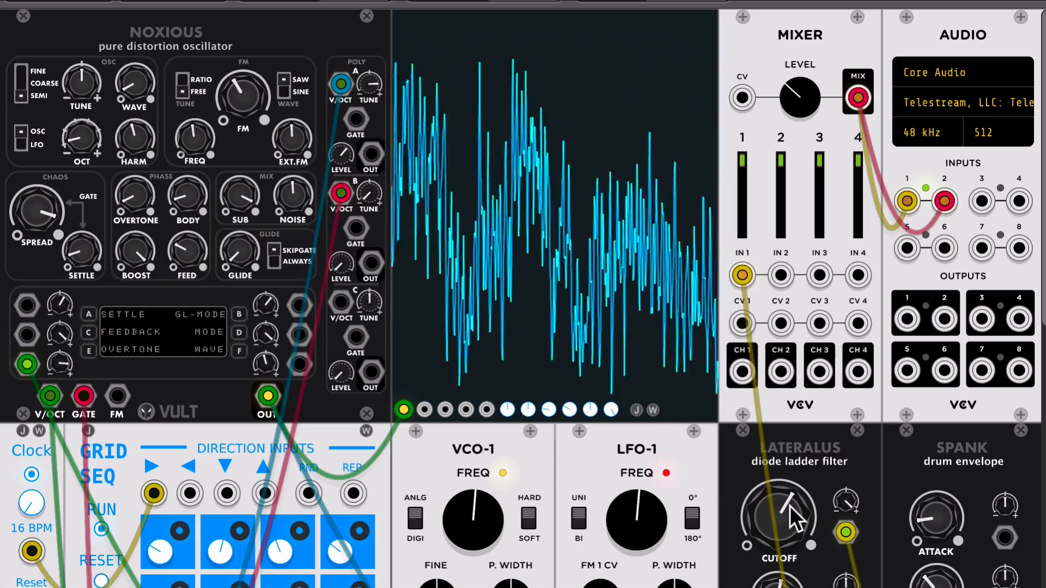
pyautogui.moveTo(789, 506); pyautogui.dragTo(789, 553)
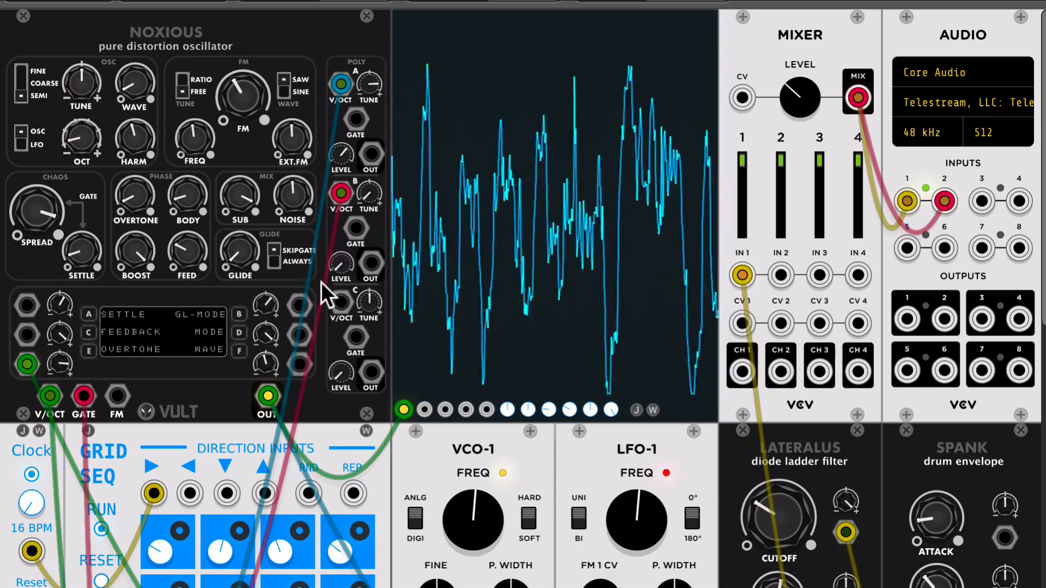
pyautogui.scroll(-3, 321, 282)
pyautogui.scroll(3, 321, 282)
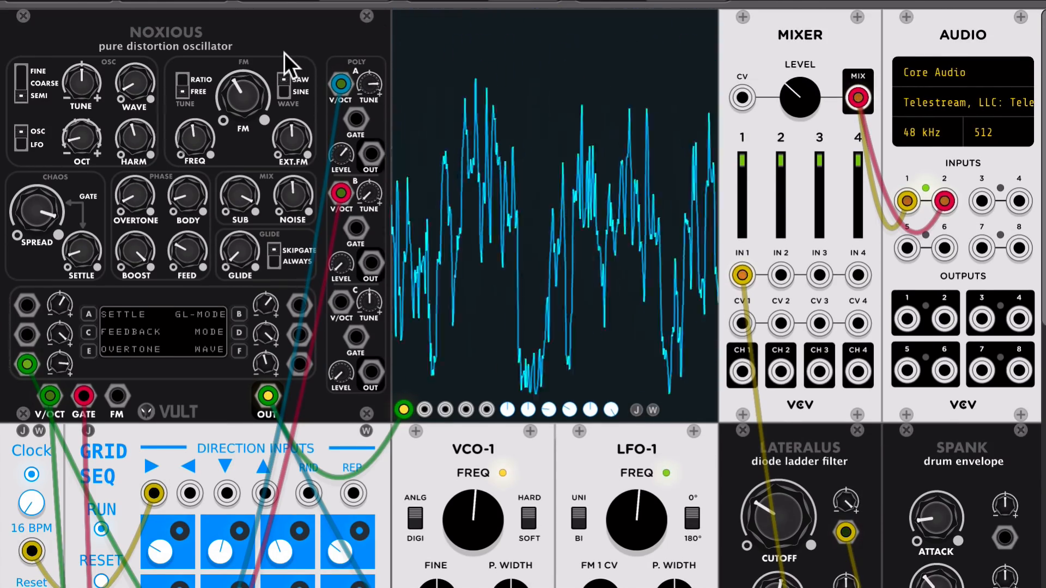
# Initialize the Noxious knobs and lower voice B's TUNE to about nine o'clock.
pyautogui.hotkey('ctrl', 'r')
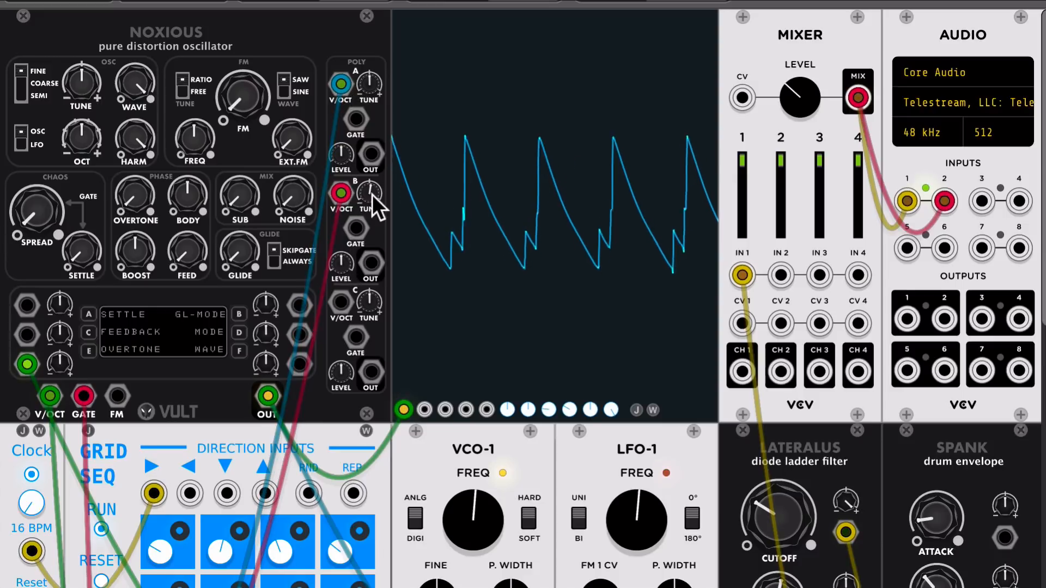
pyautogui.moveTo(372, 194); pyautogui.dragTo(375, 213)
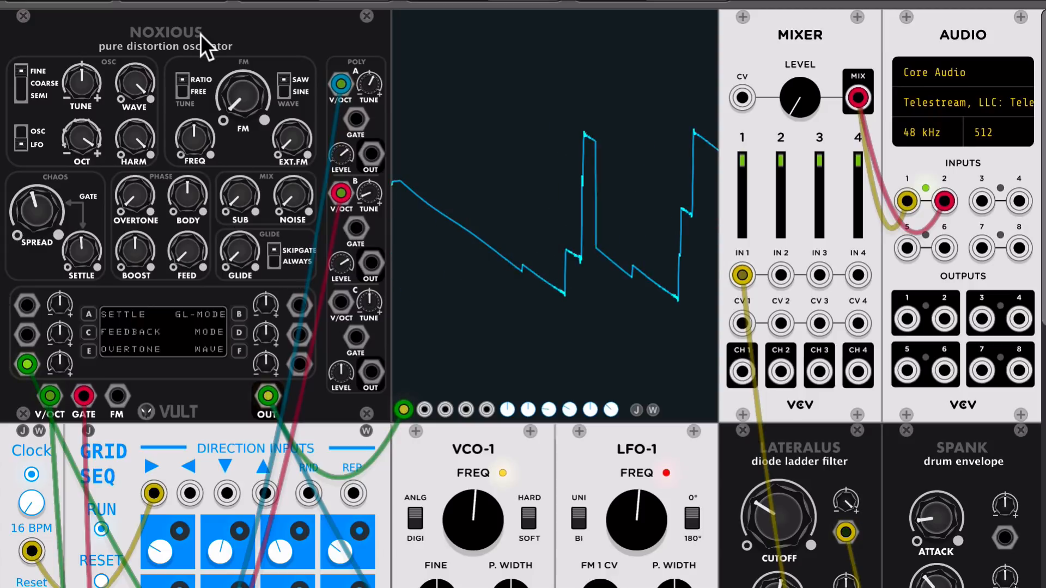
# Randomize the Noxious twice for new knob settings and modulation assignments.
pyautogui.hotkey('ctrl', 'r')
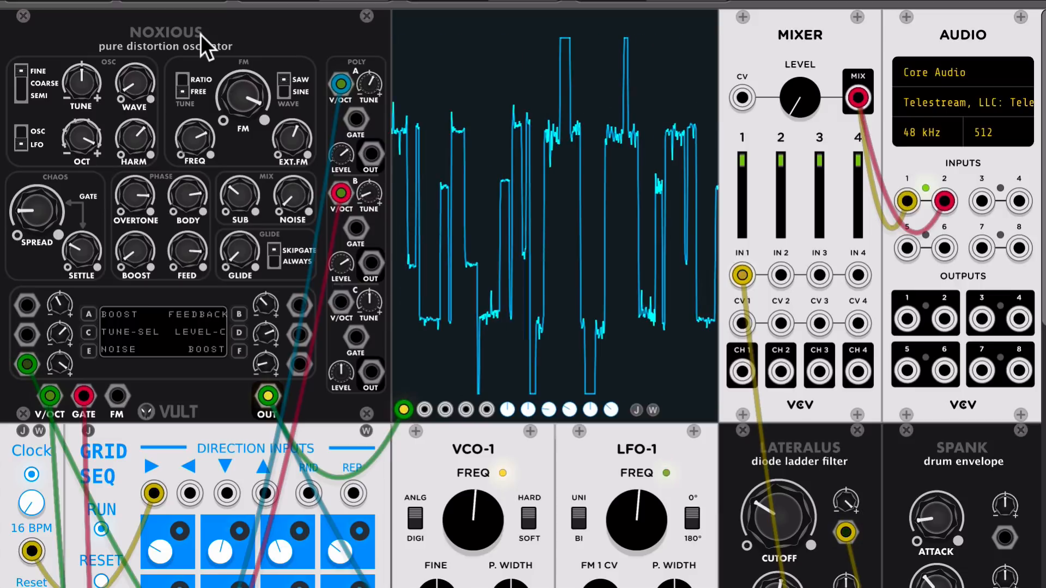
pyautogui.hotkey('ctrl', 'r')
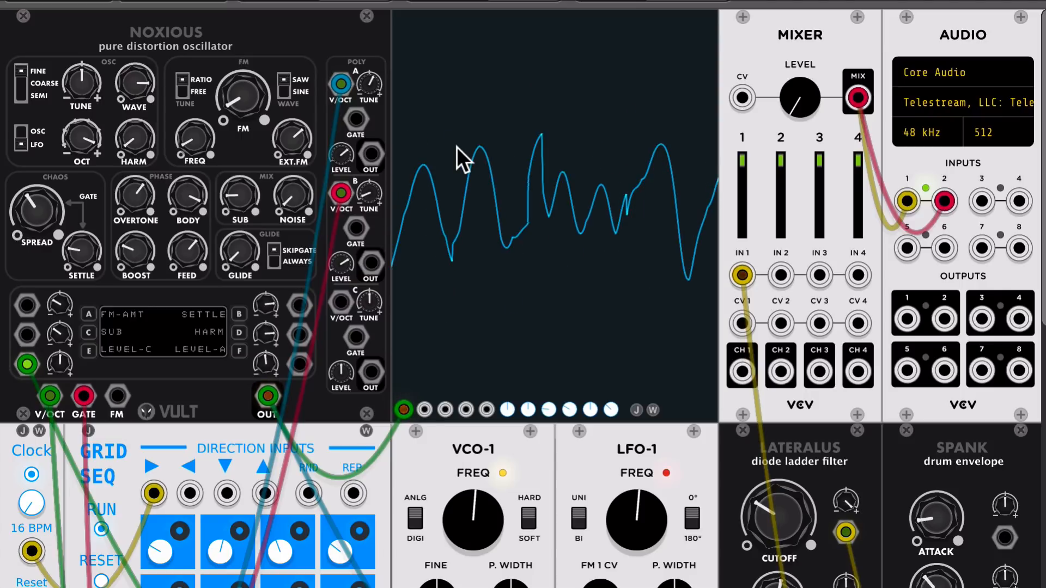
# Reset the mixer's main LEVEL to its default and raise Lateralus CUTOFF to about two o'clock.
pyautogui.hscroll(3, 456, 147)
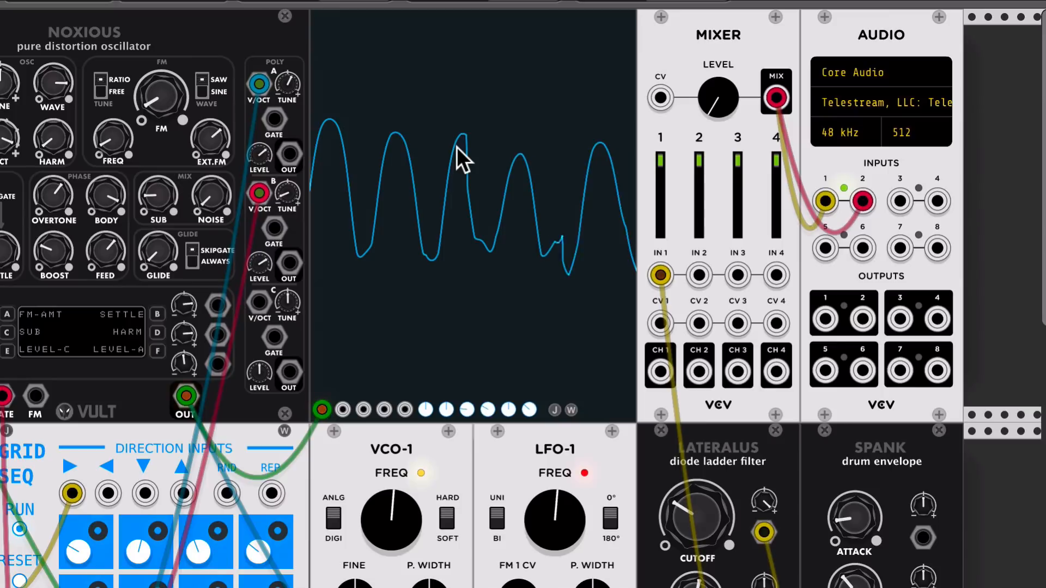
pyautogui.scroll(-3, 457, 146)
pyautogui.hscroll(-3, 457, 146)
pyautogui.scroll(1, 457, 147)
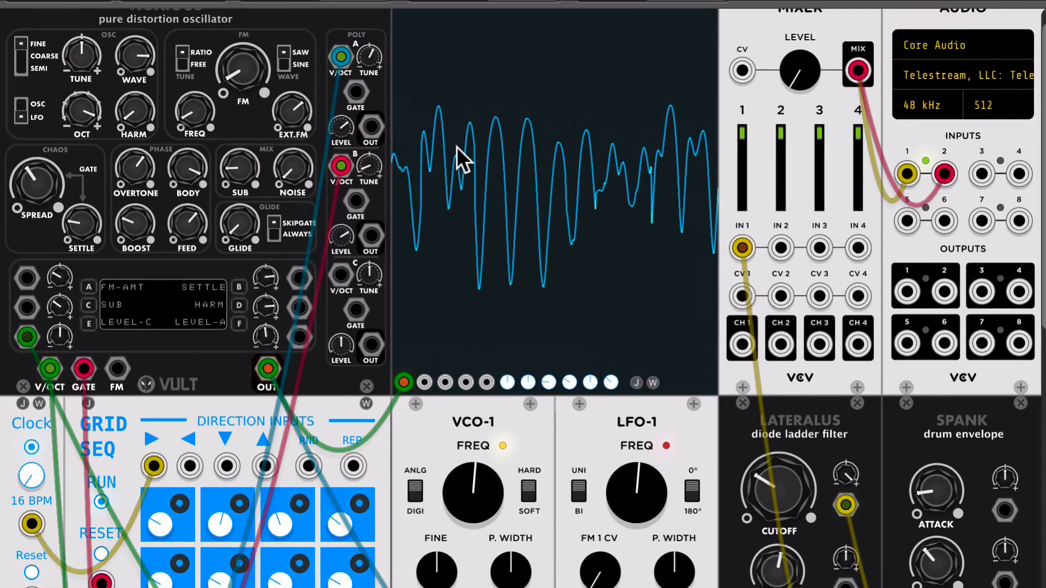
pyautogui.scroll(-1, 457, 146)
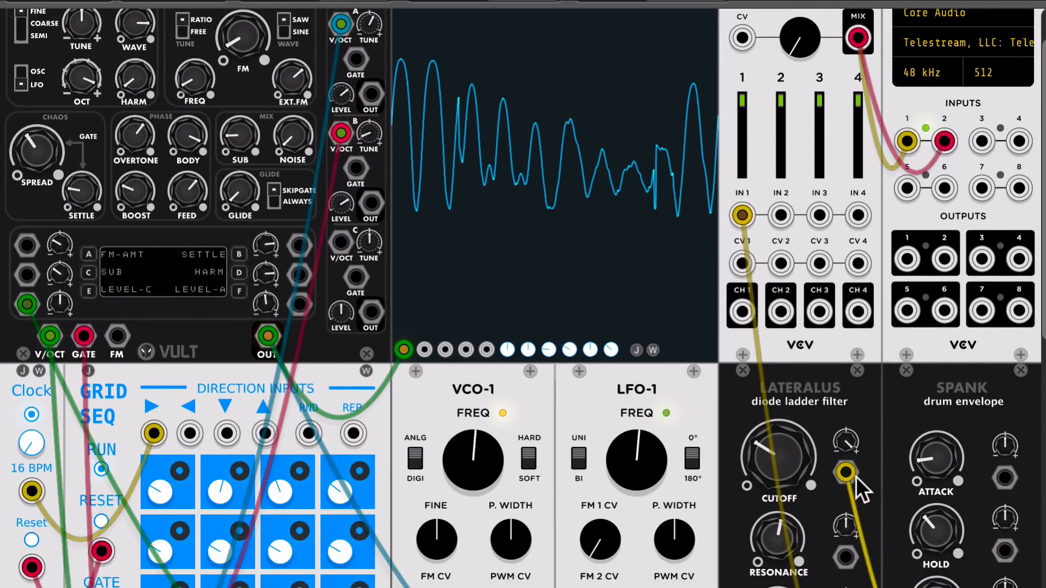
pyautogui.scroll(3, 223, 144)
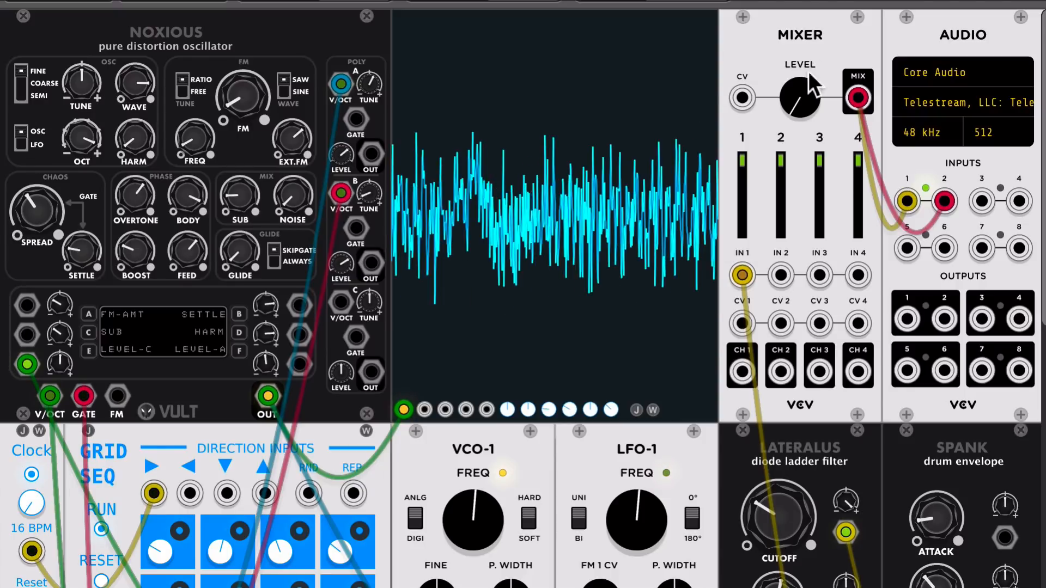
pyautogui.doubleClick(797, 87)
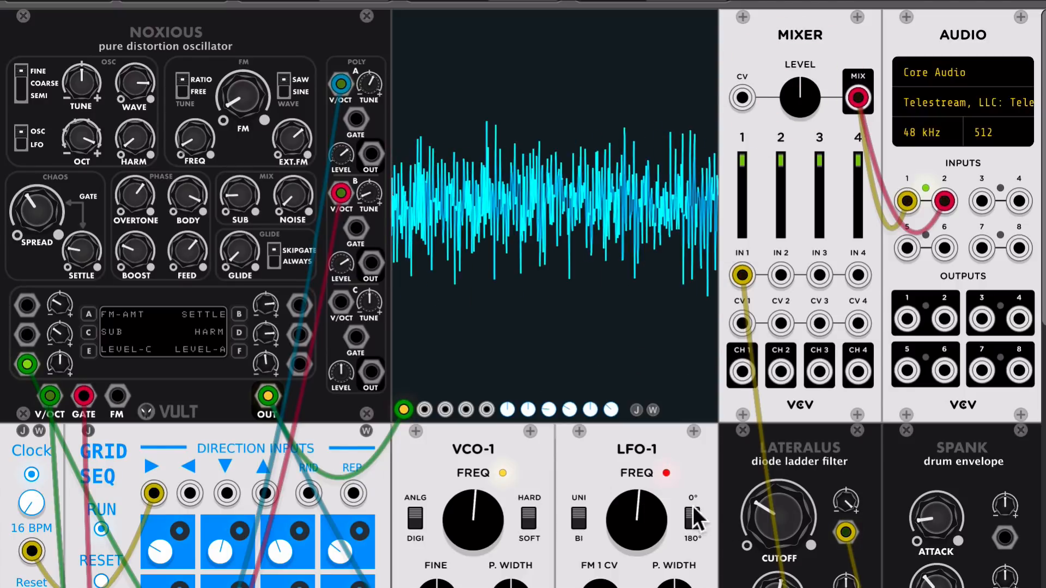
pyautogui.moveTo(792, 520); pyautogui.dragTo(793, 468)
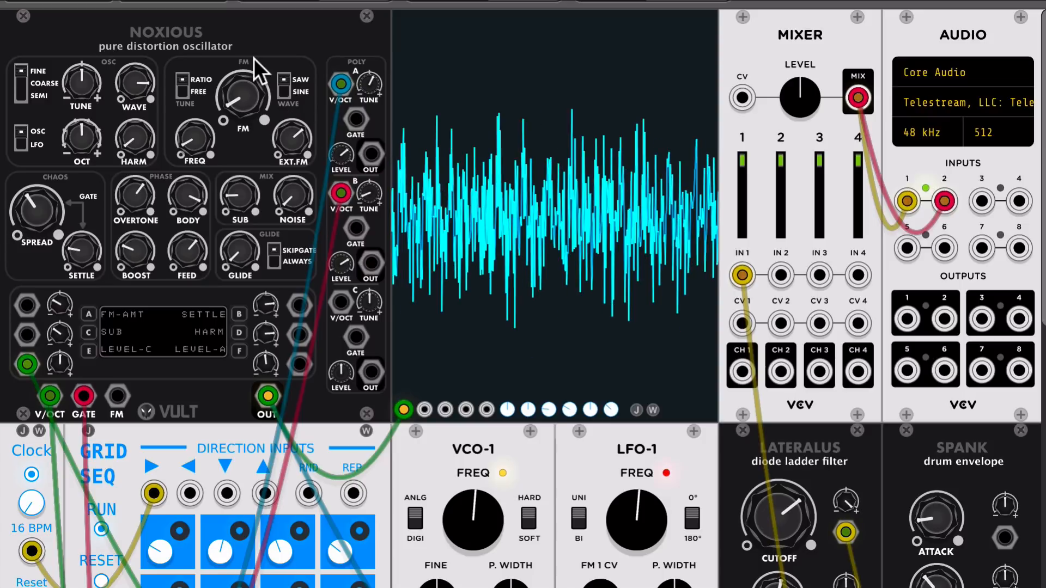
# Initialize the Noxious knobs and stretch the scope's time scale to show individual wave cycles.
pyautogui.hotkey('ctrl', 'r')
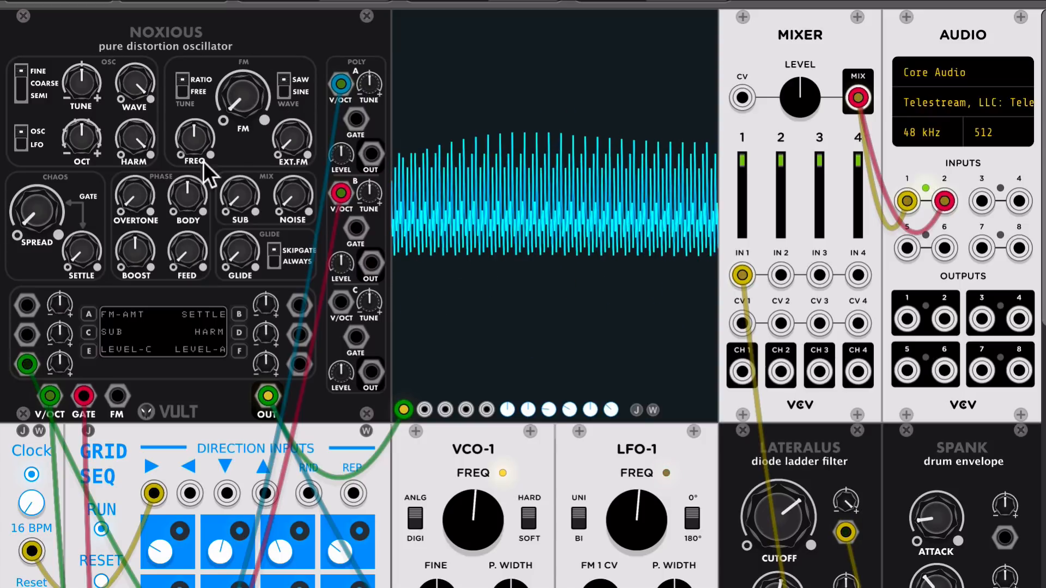
pyautogui.moveTo(612, 408); pyautogui.dragTo(612, 333)
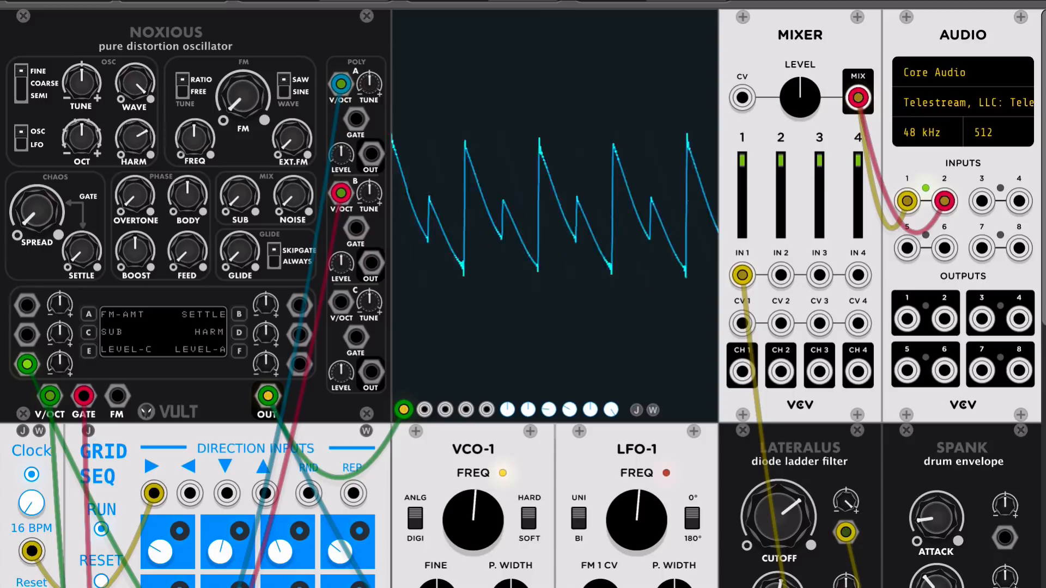
# Lower HARM to about eight o'clock, raise FM to about eleven o'clock, and switch the FM wave to SINE.
pyautogui.moveTo(134, 139); pyautogui.dragTo(135, 182)
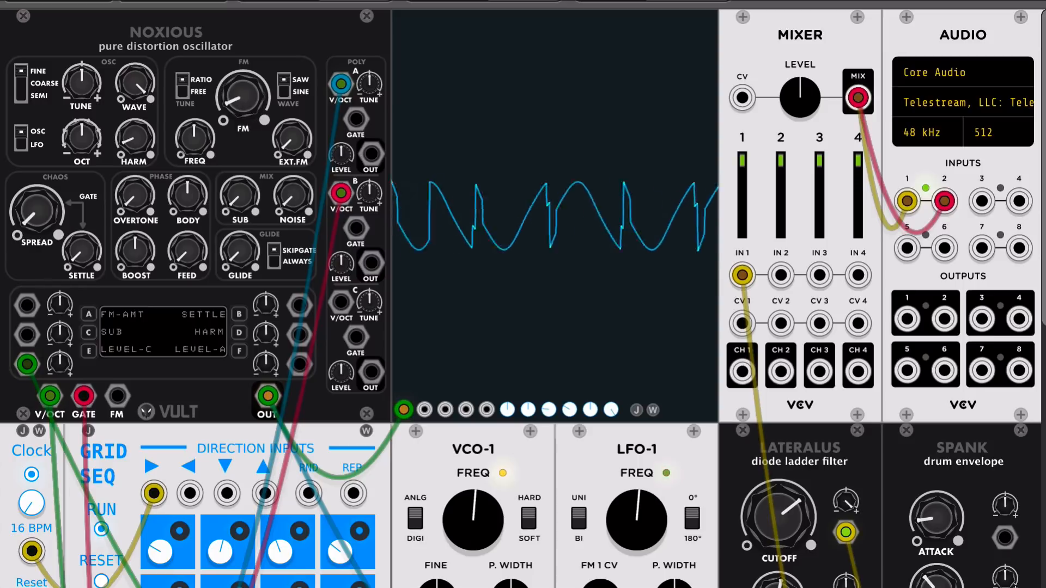
pyautogui.moveTo(246, 93); pyautogui.dragTo(242, 94)
pyautogui.click(286, 88)
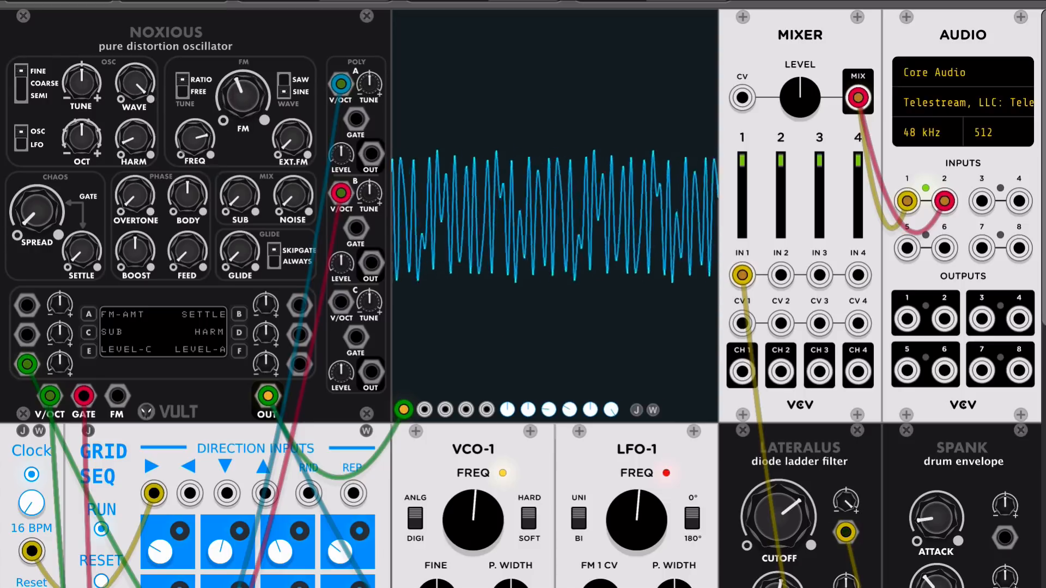
# Assign Noxious modulation slot E to the FM amount, and set the FM tuning mode to FREE.
pyautogui.click(89, 352)
pyautogui.moveTo(259, 102); pyautogui.dragTo(259, 107)
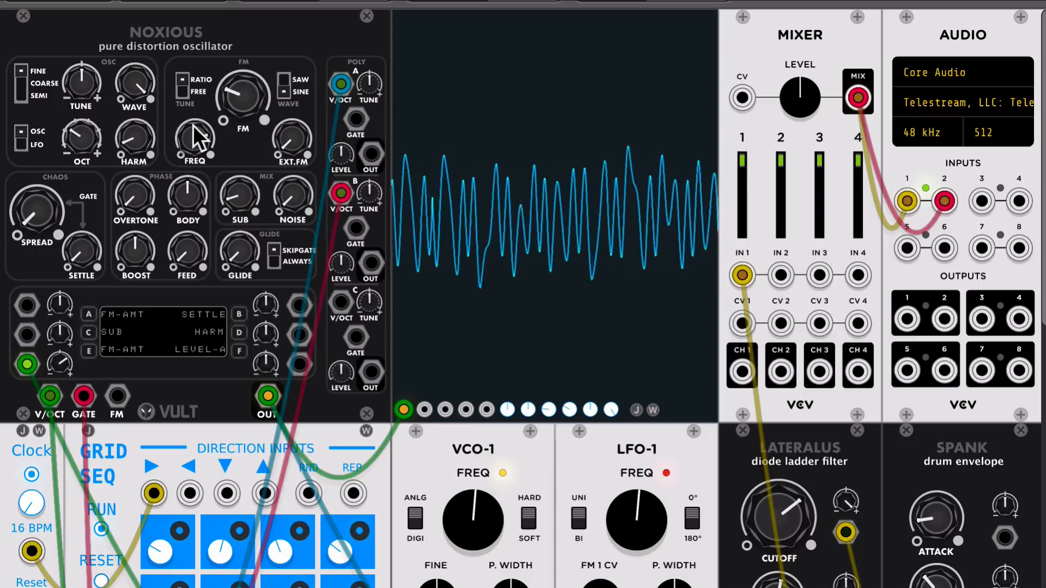
pyautogui.click(191, 91)
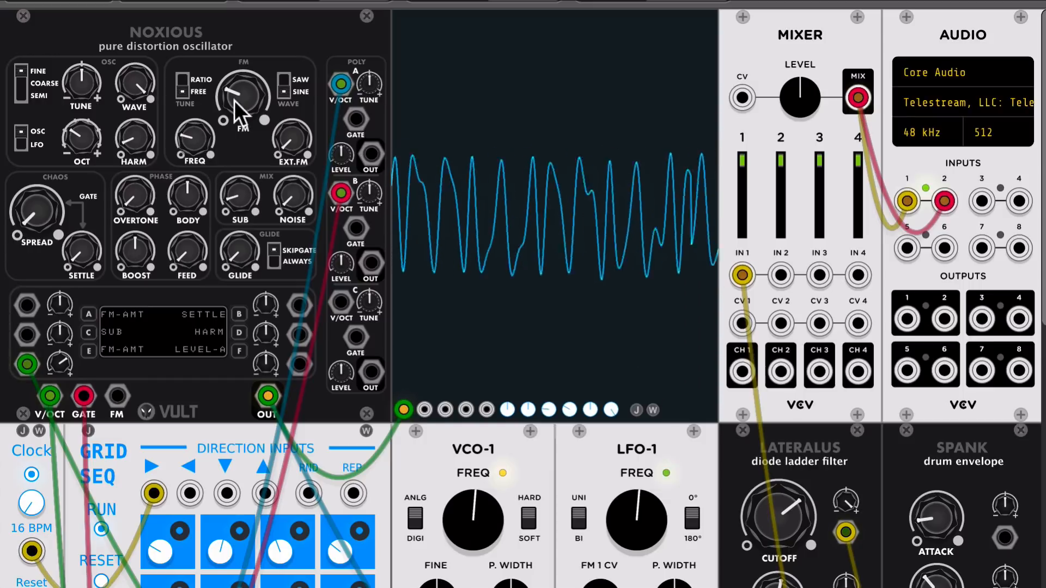
# Reassign Noxious modulation slot E to BODY and raise FM to about two o'clock.
pyautogui.click(88, 351)
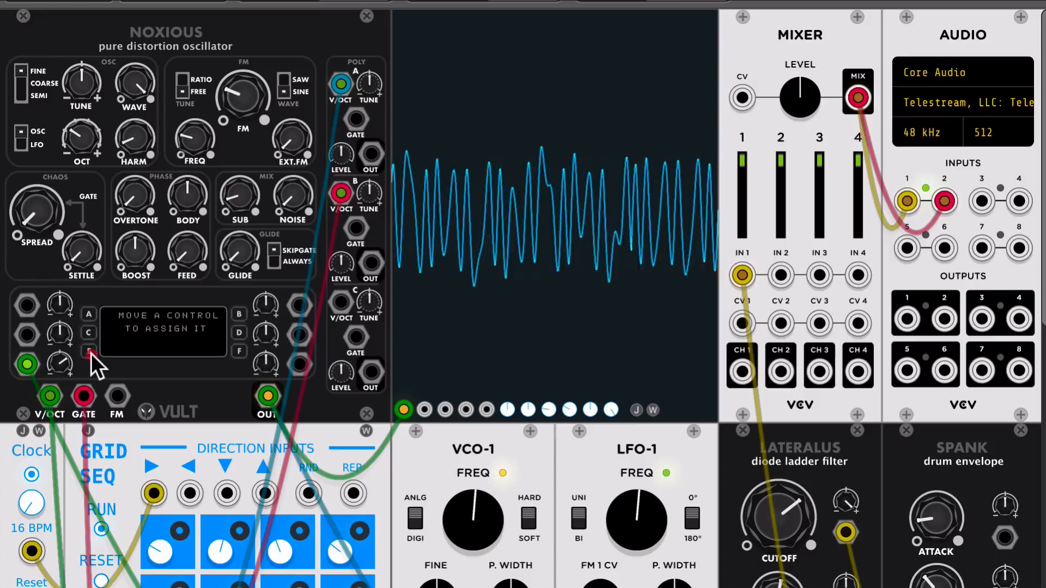
pyautogui.moveTo(188, 193); pyautogui.dragTo(188, 192)
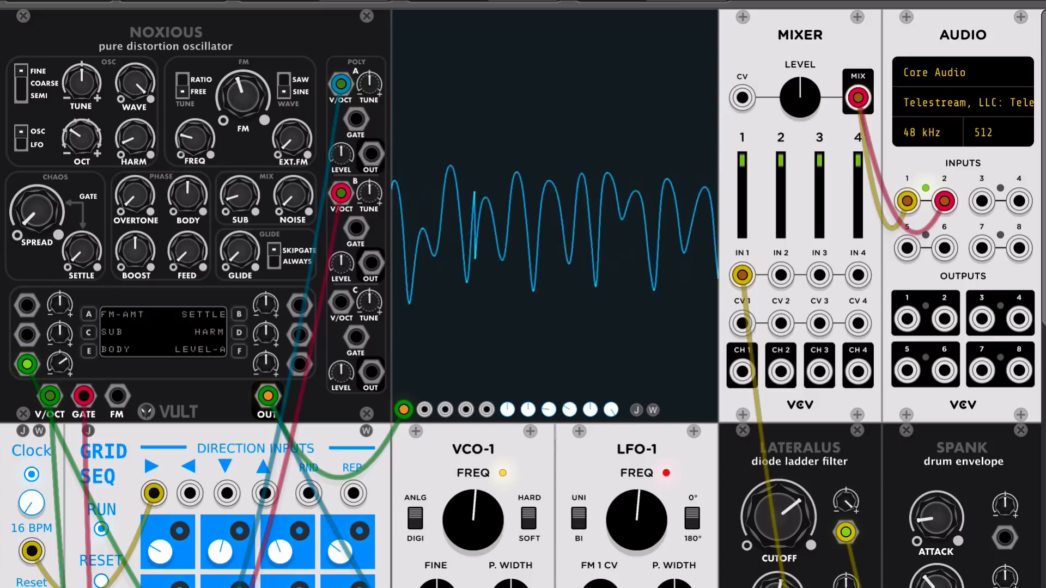
pyautogui.moveTo(242, 98); pyautogui.dragTo(242, 33)
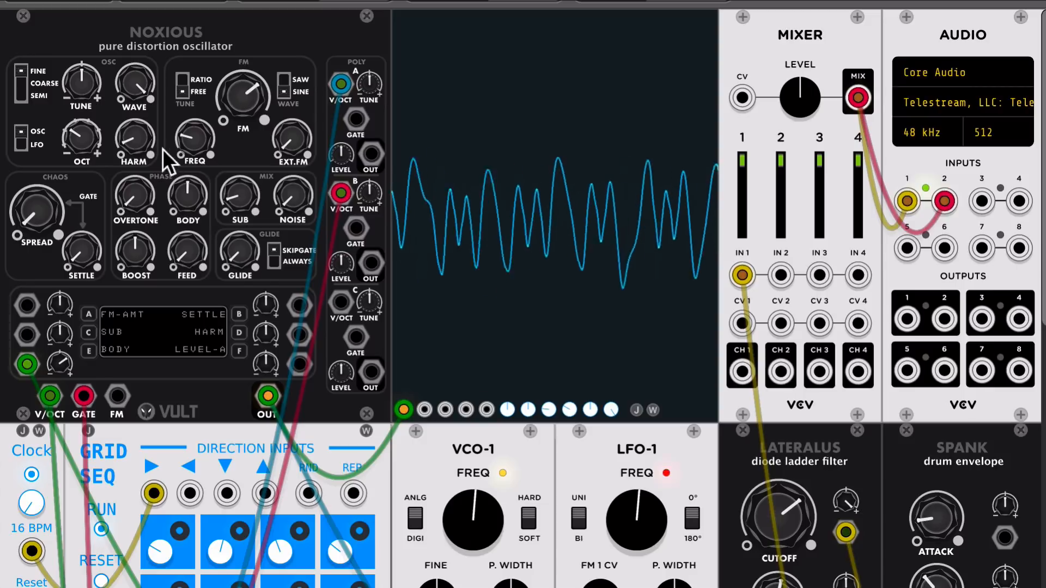
# Set HARM to about nine and WAVE to about three o'clock, and lower the mixer's main LEVEL to about seven o'clock.
pyautogui.moveTo(135, 143); pyautogui.dragTo(135, 130)
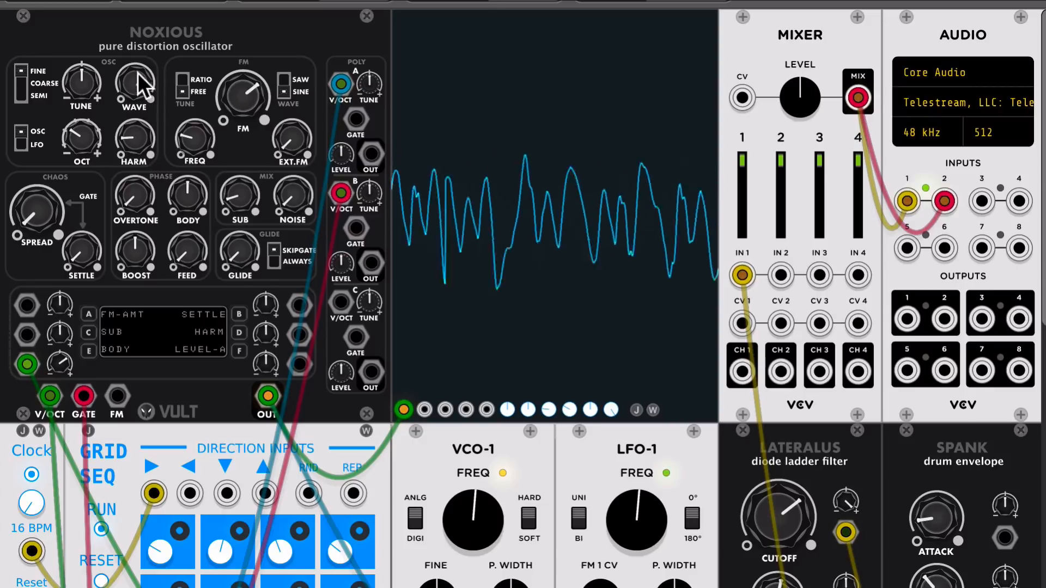
pyautogui.moveTo(138, 75)
pyautogui.mouseDown()
pyautogui.moveTo(138, 133)
pyautogui.moveTo(139, 94)
pyautogui.mouseUp()
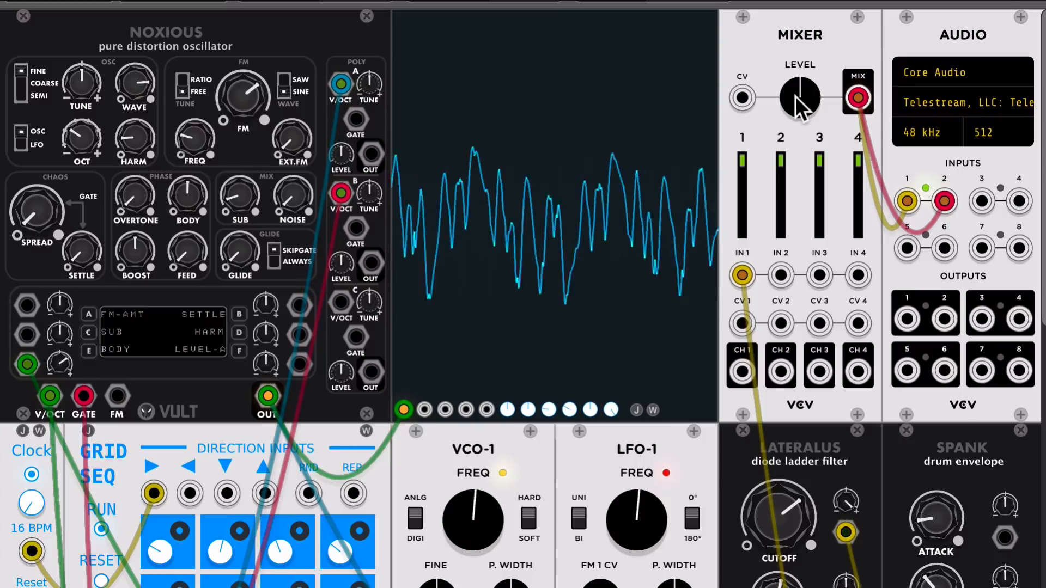
pyautogui.moveTo(797, 97); pyautogui.dragTo(796, 197)
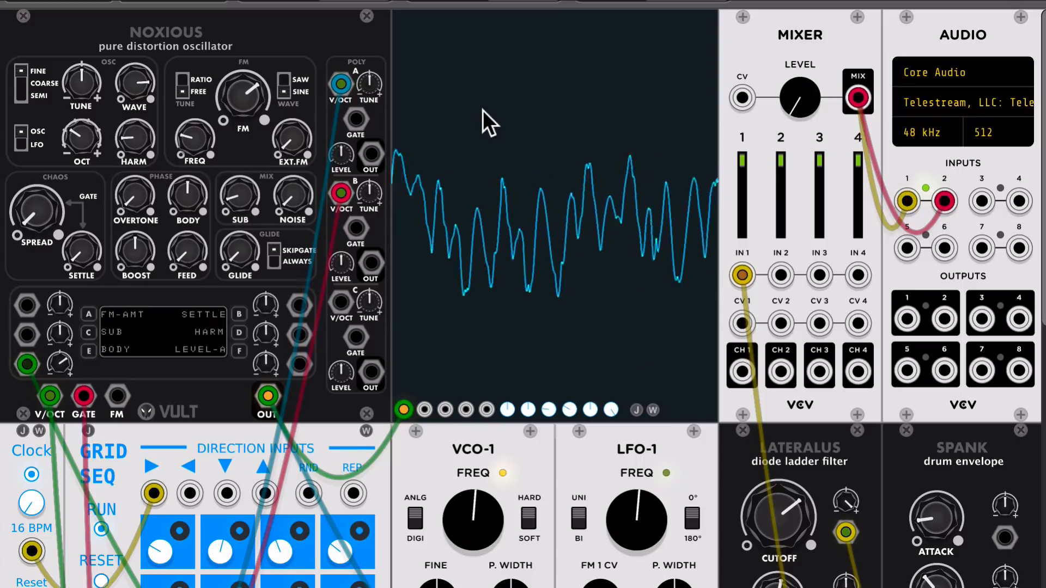